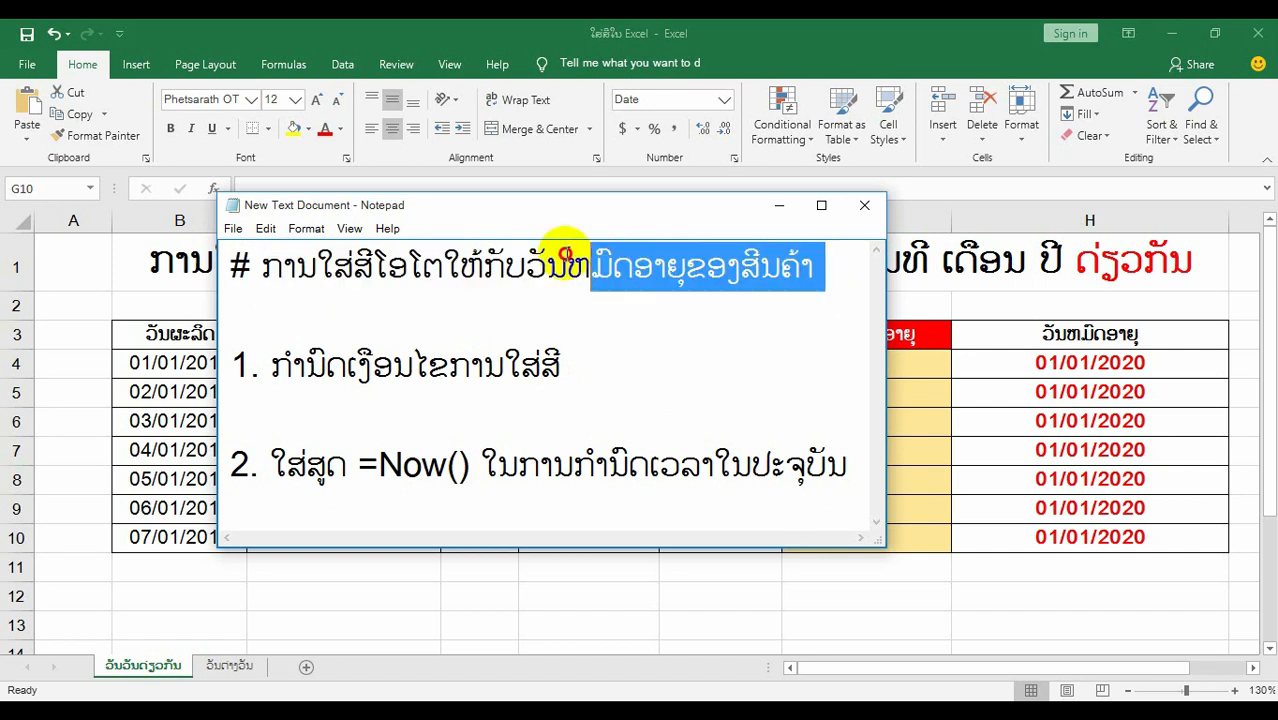
- Switch from the notes to the workbook and examine the product table, especially the expiry-date columns G and H
click(779, 205)
click(862, 371)
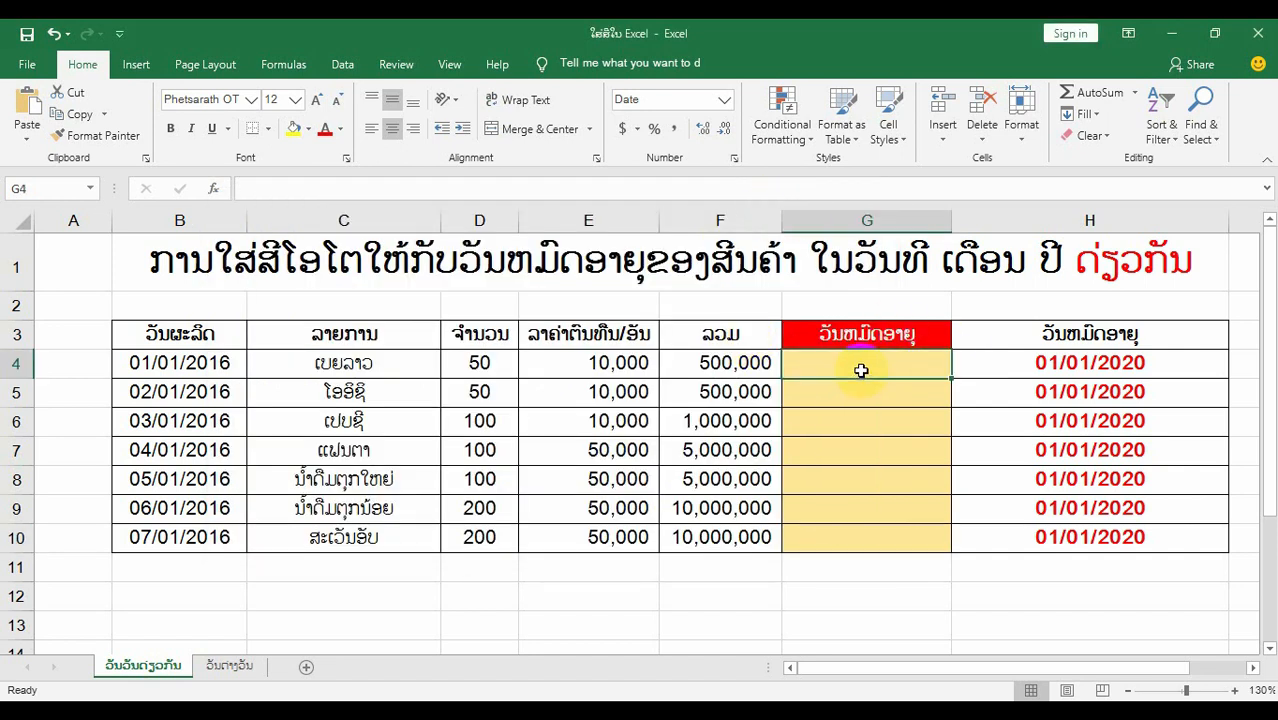
click(895, 440)
drag(902, 352, 1039, 538)
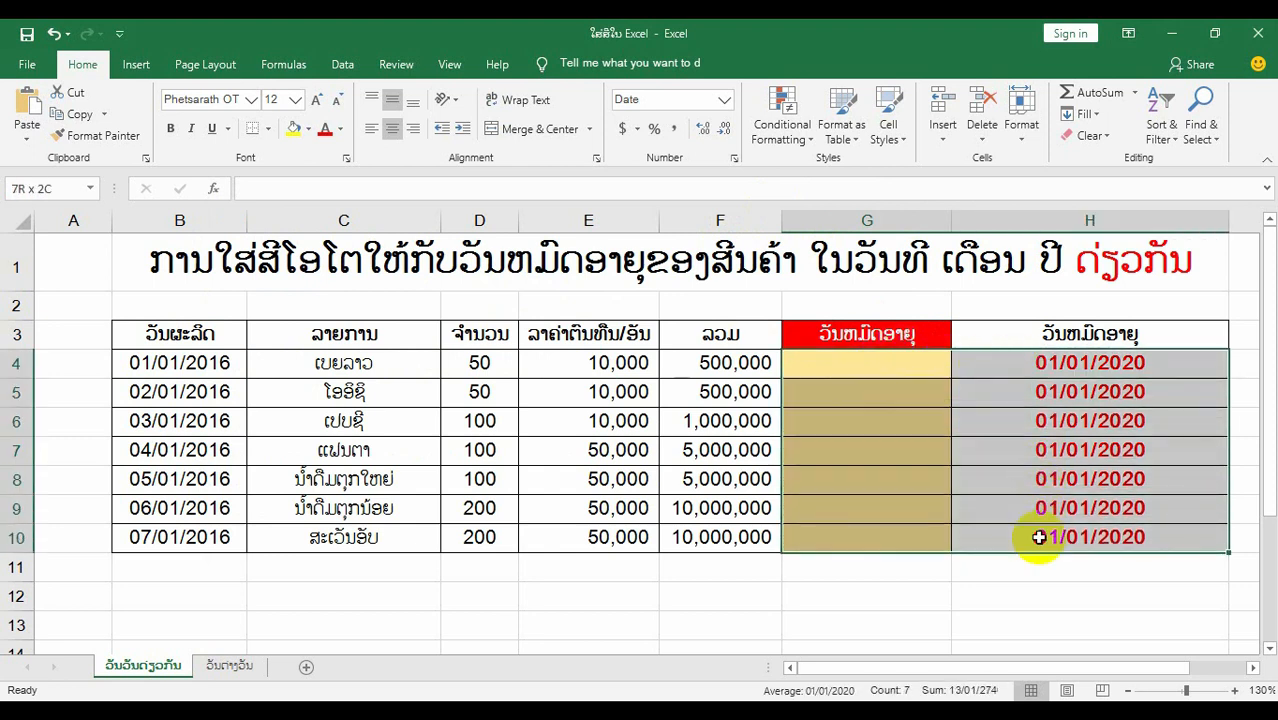
drag(130, 336, 1081, 527)
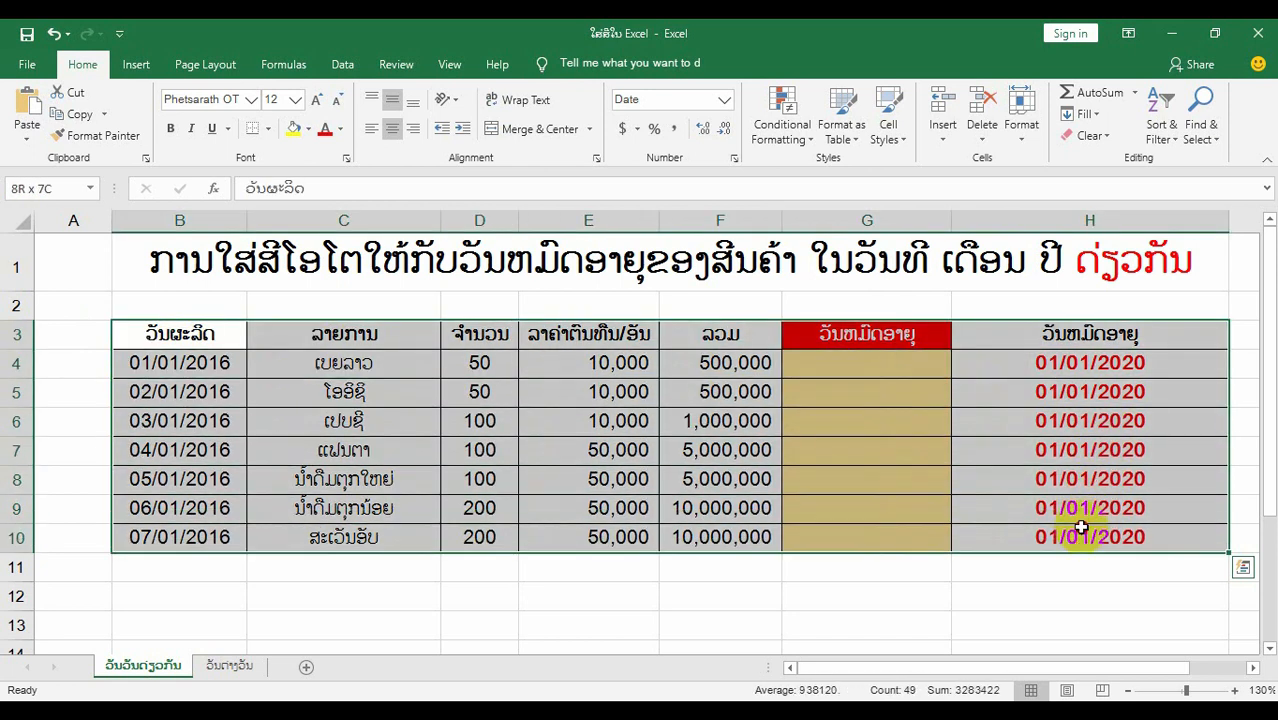
click(851, 482)
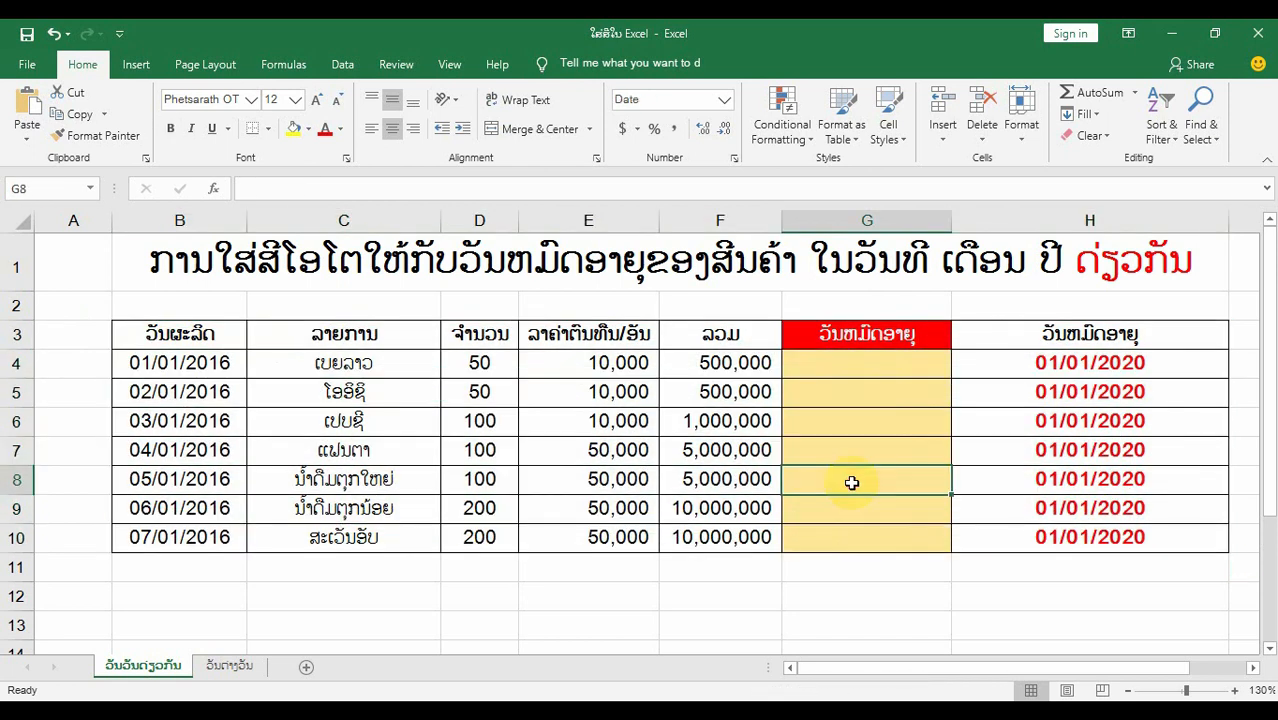
click(851, 393)
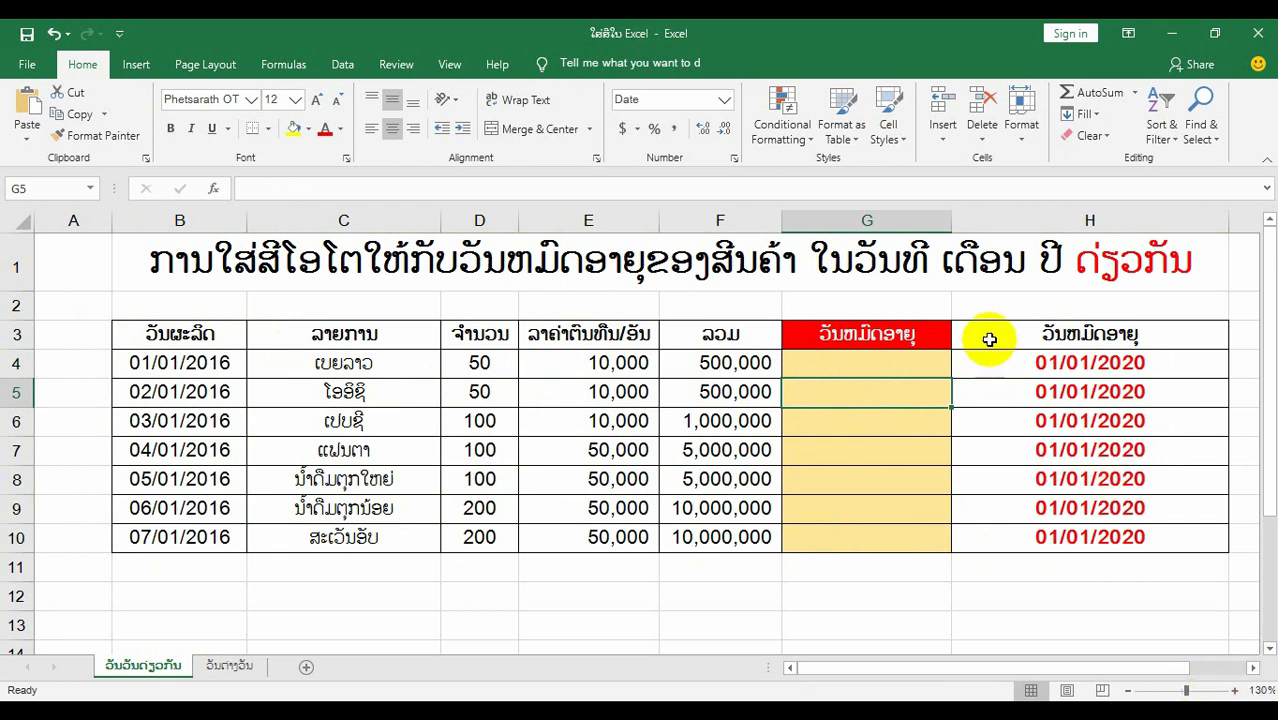
click(1013, 363)
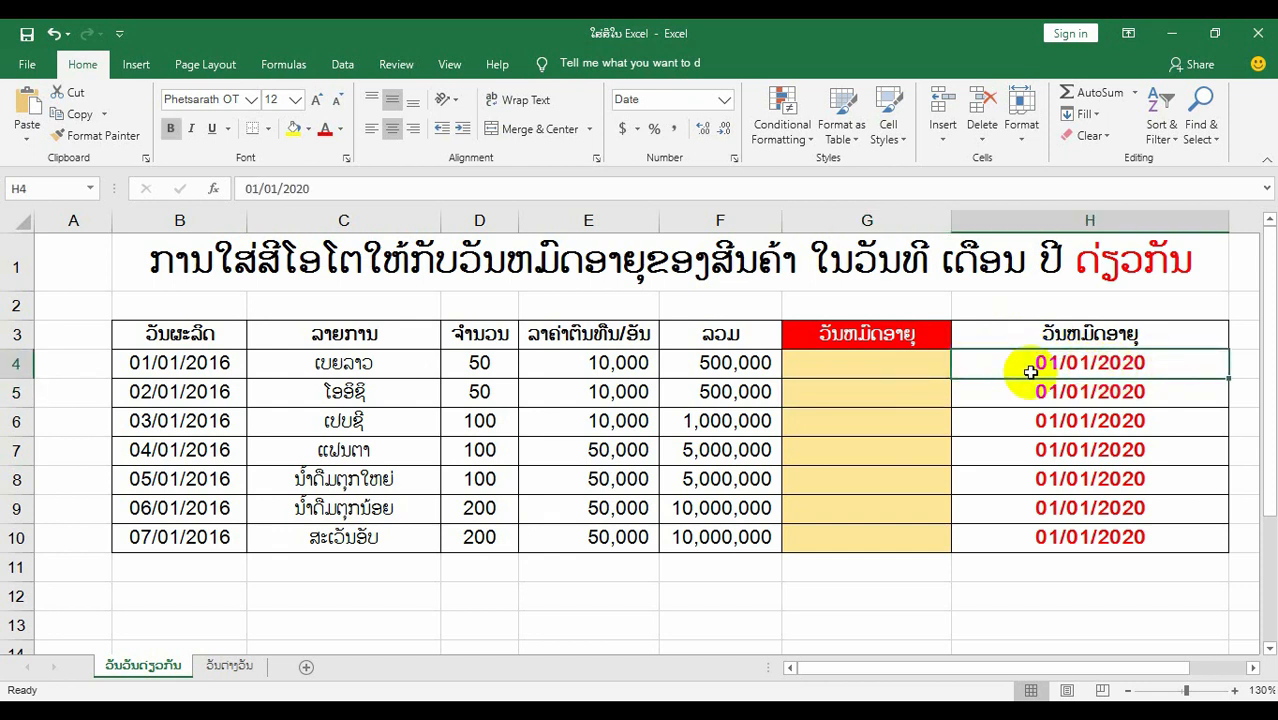
click(20, 363)
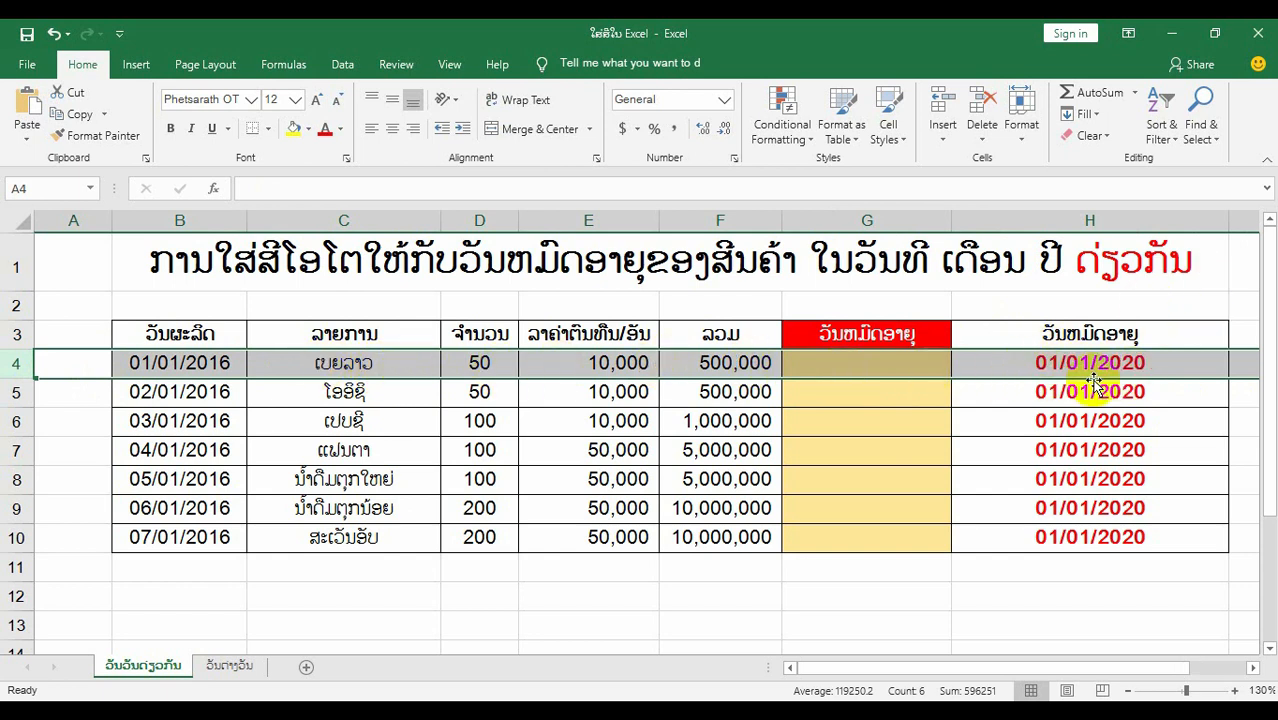
- Enter the expiry date 1/1/2020 for the first product in cell G4
click(870, 365)
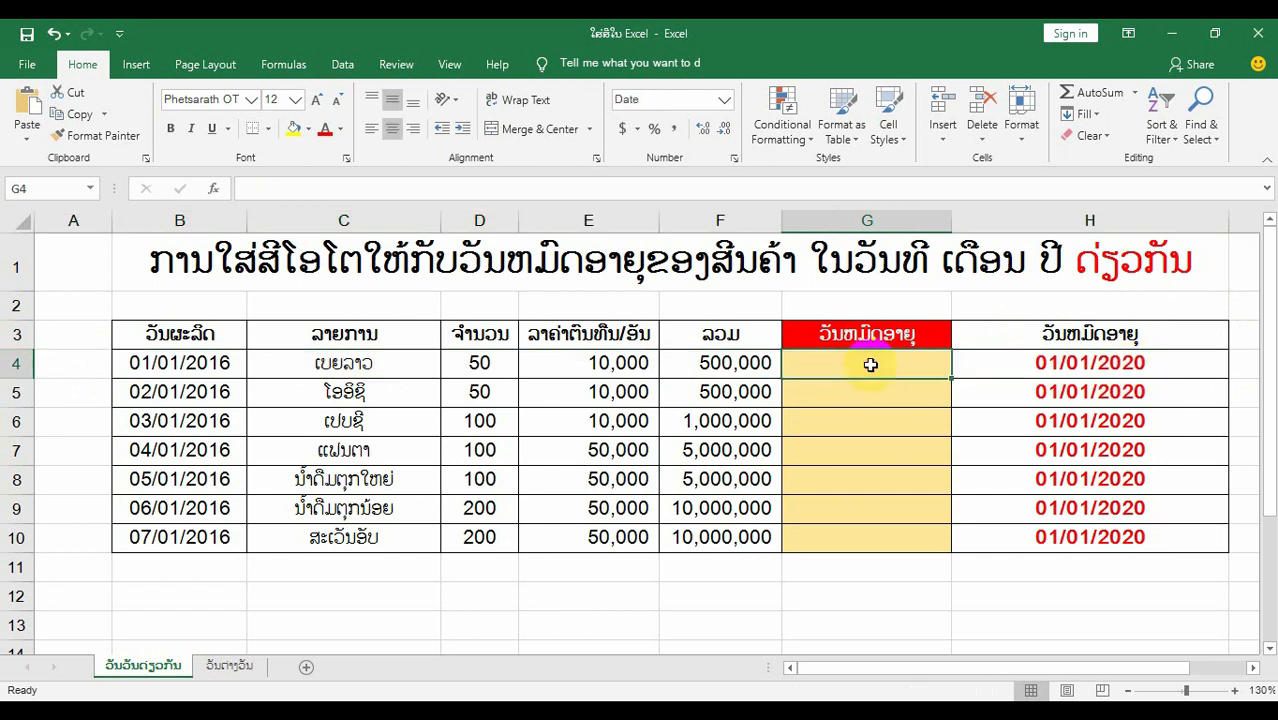
text(1/1/)
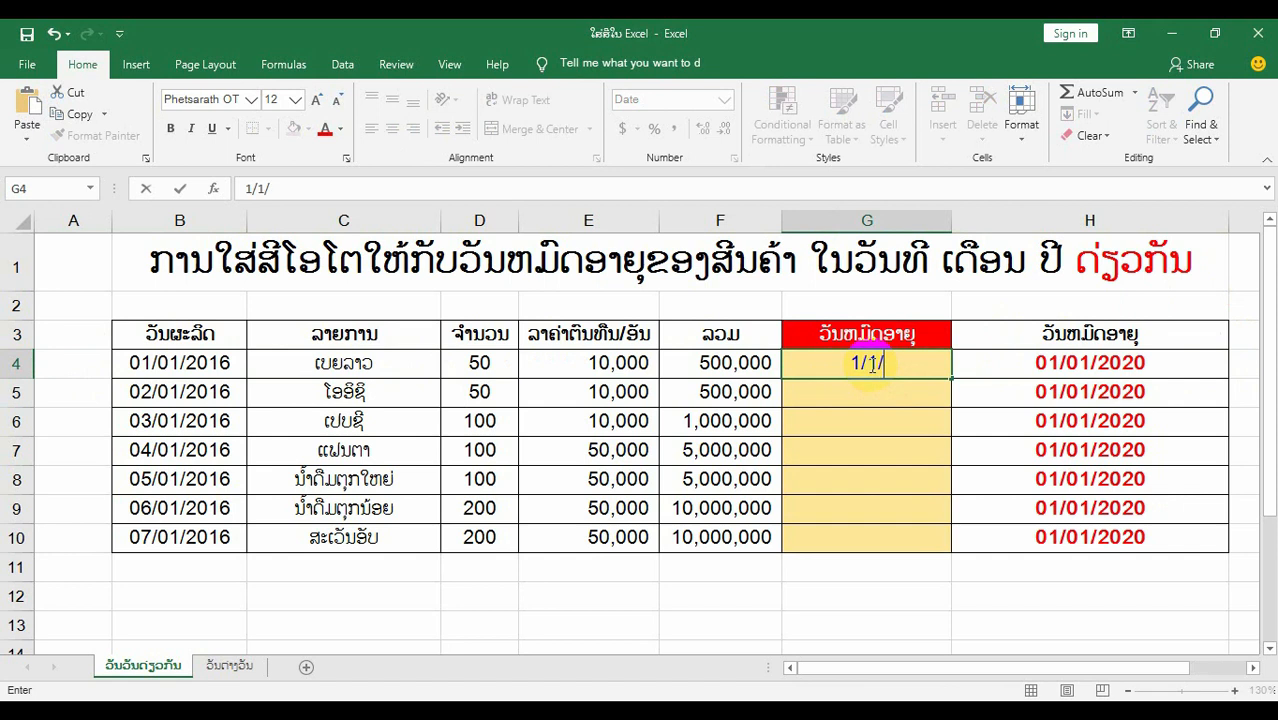
text(20120)
key(Return)
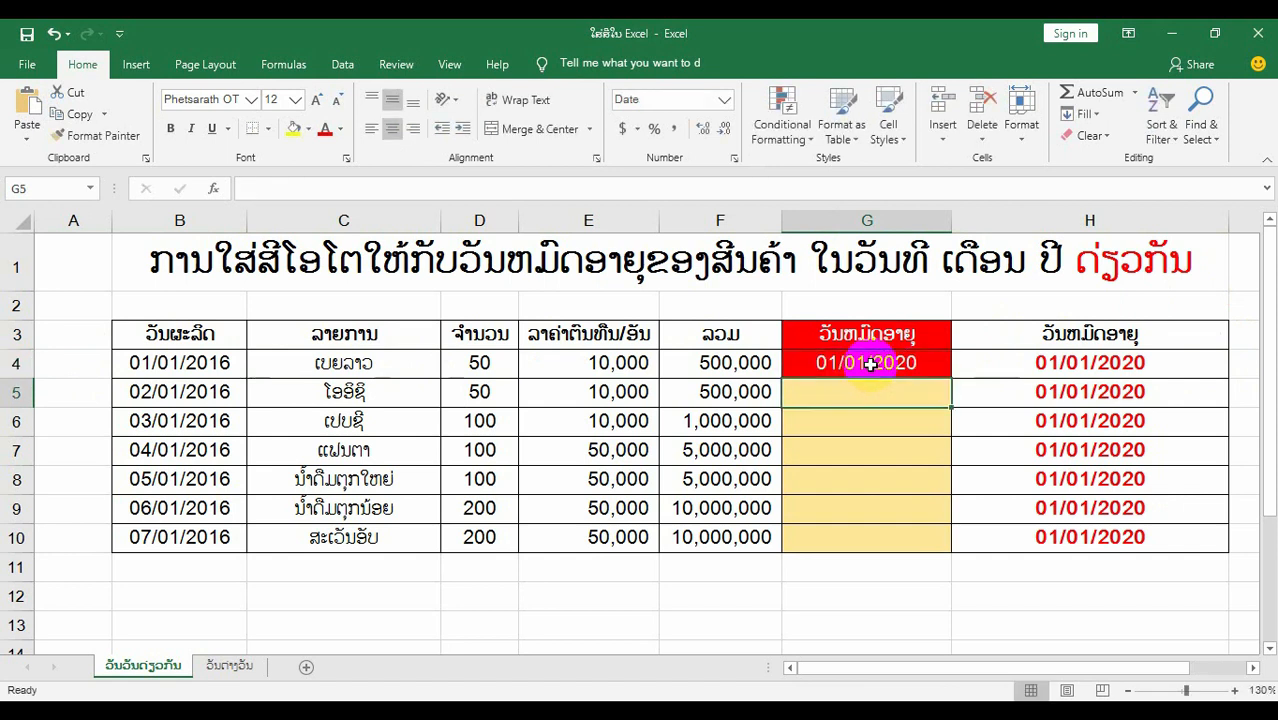
click(869, 365)
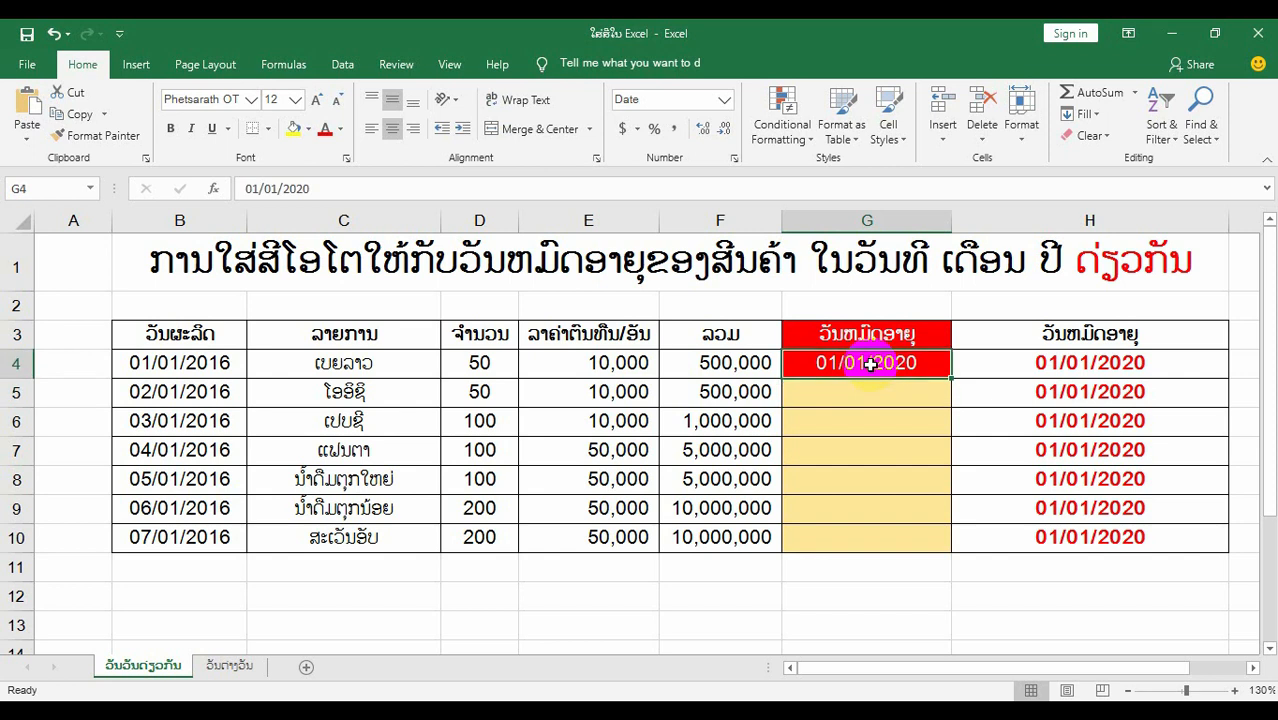
- Enter the expiry date 1/12/2019 for the second product in cell G5 and compare it with the date in H5
click(849, 393)
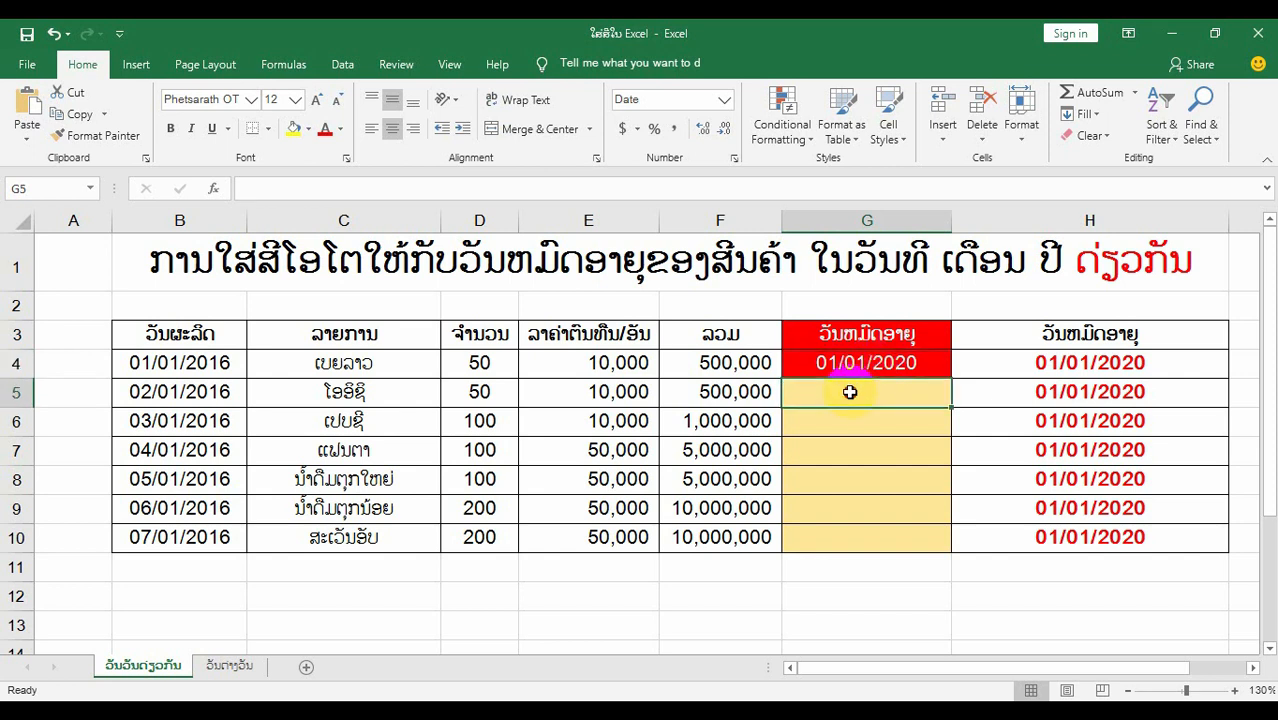
text(1)
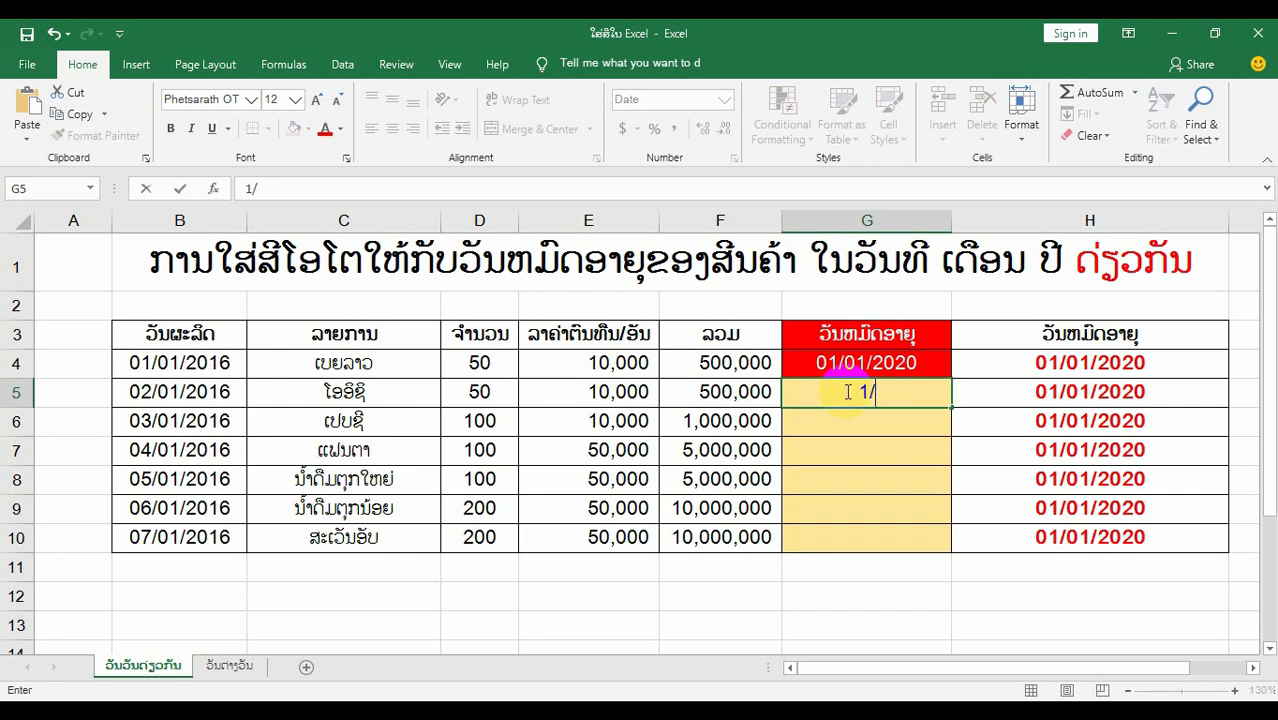
text(/12/2019)
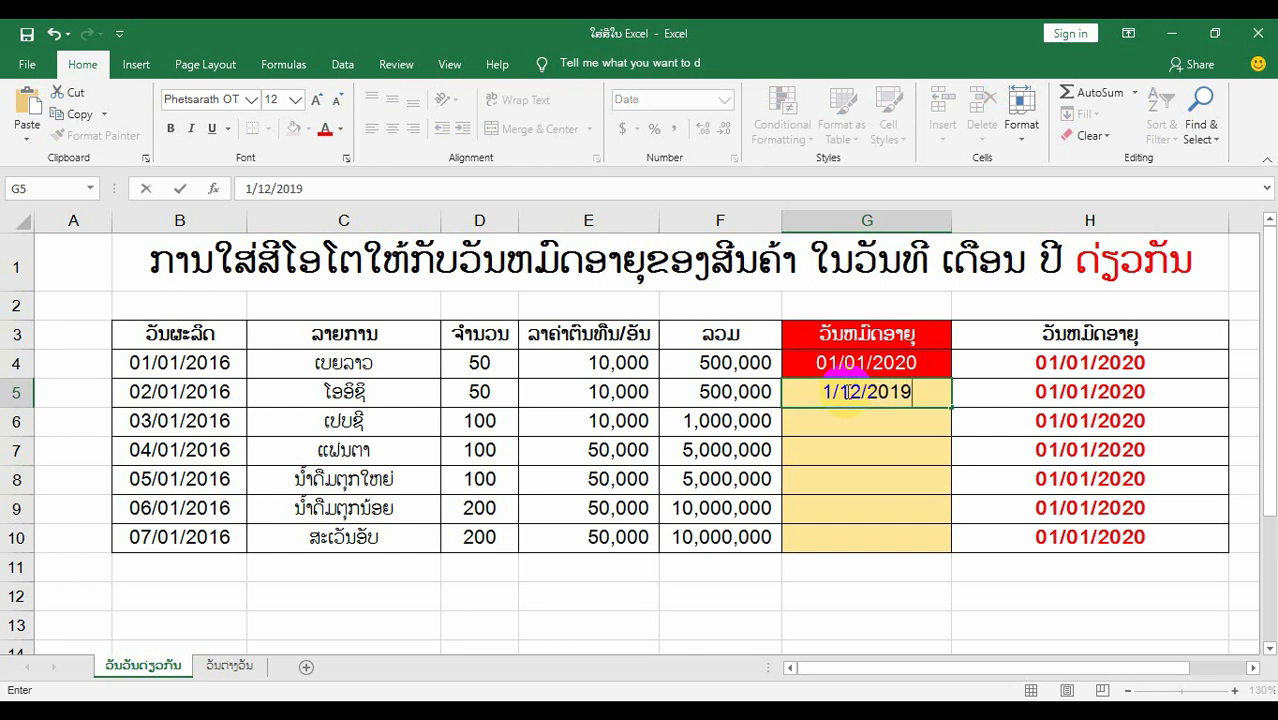
key(Return)
click(882, 392)
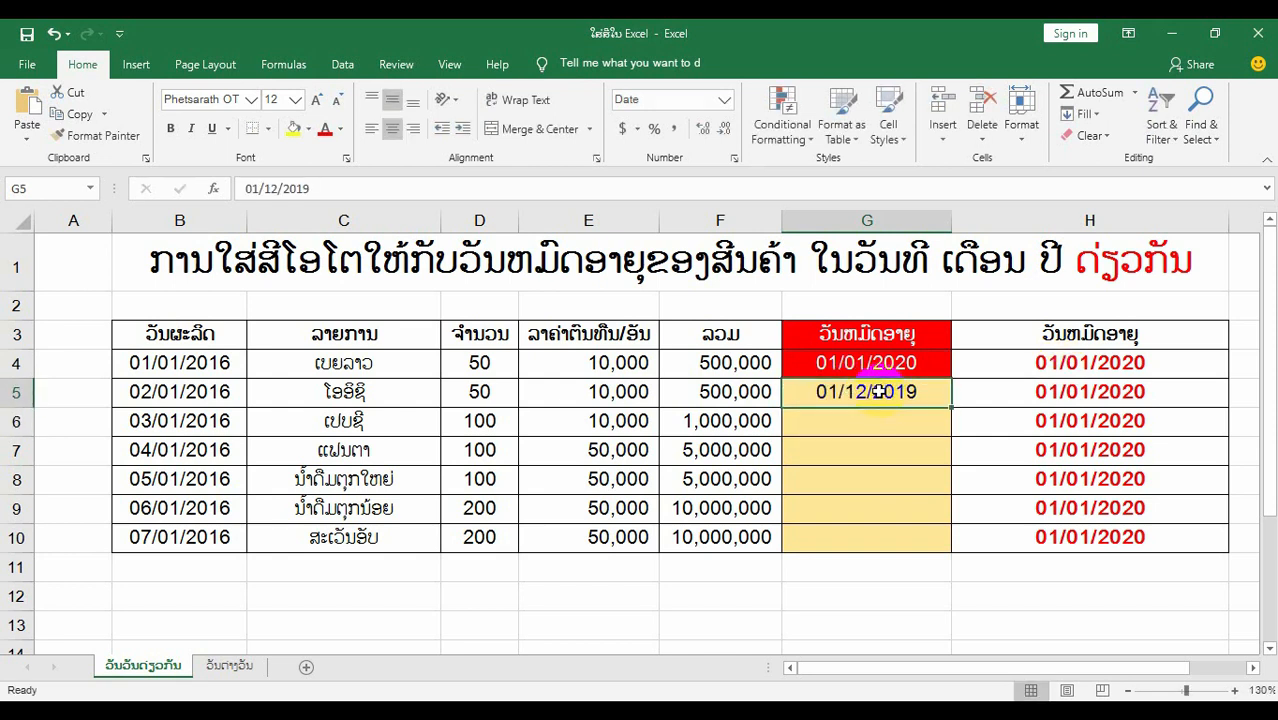
click(990, 400)
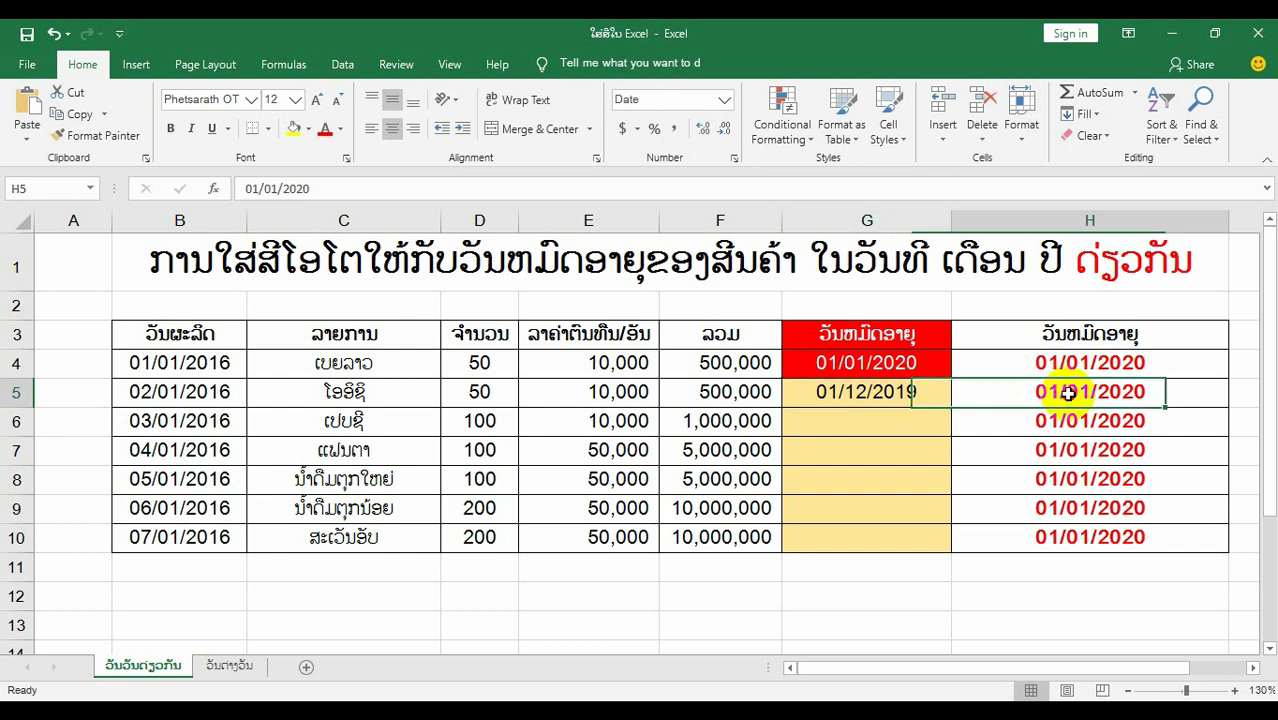
- Enter the expiry date 1/01/2020 for the third product in cell G6 and select the whole of column G
click(831, 421)
text(1/)
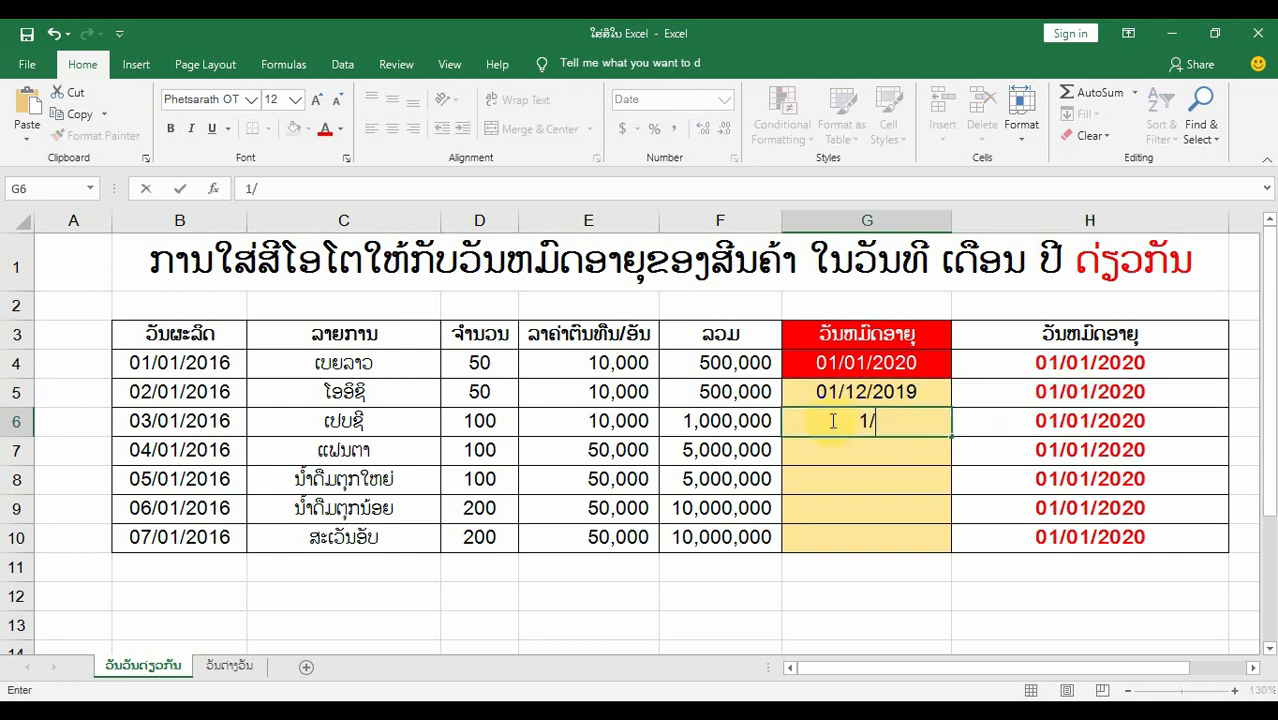
text(01/2020)
key(Return)
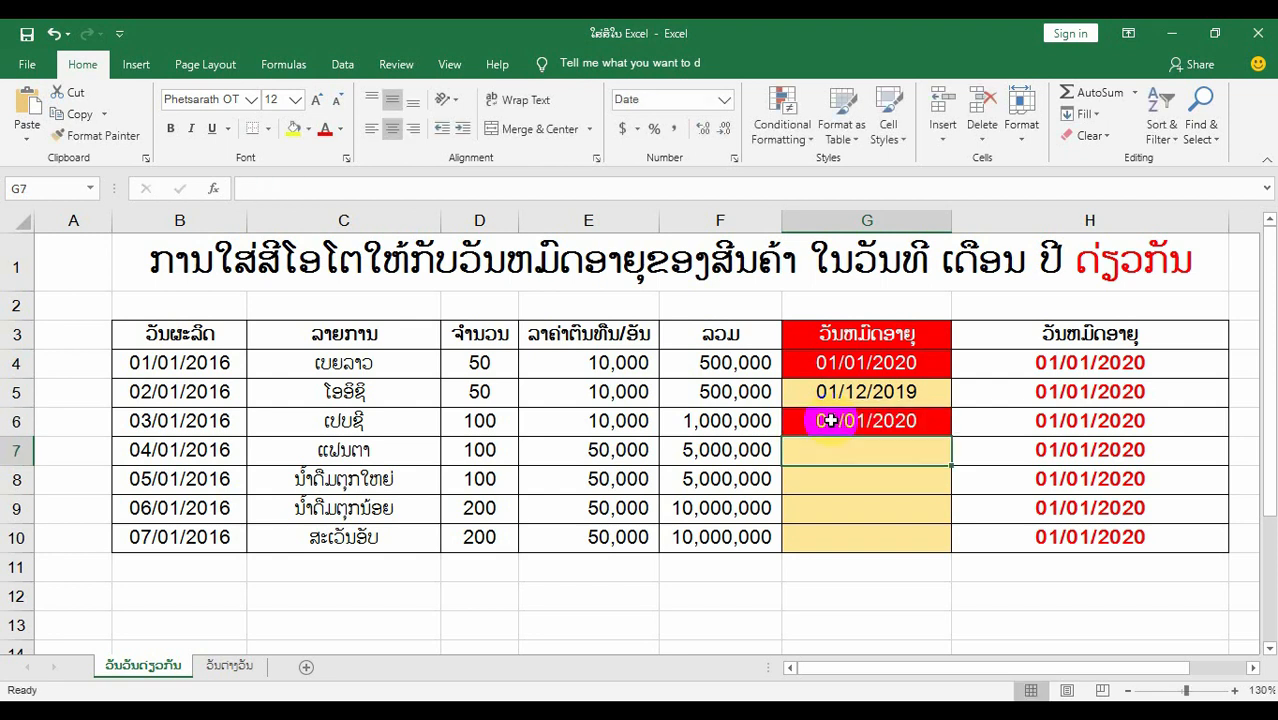
click(834, 421)
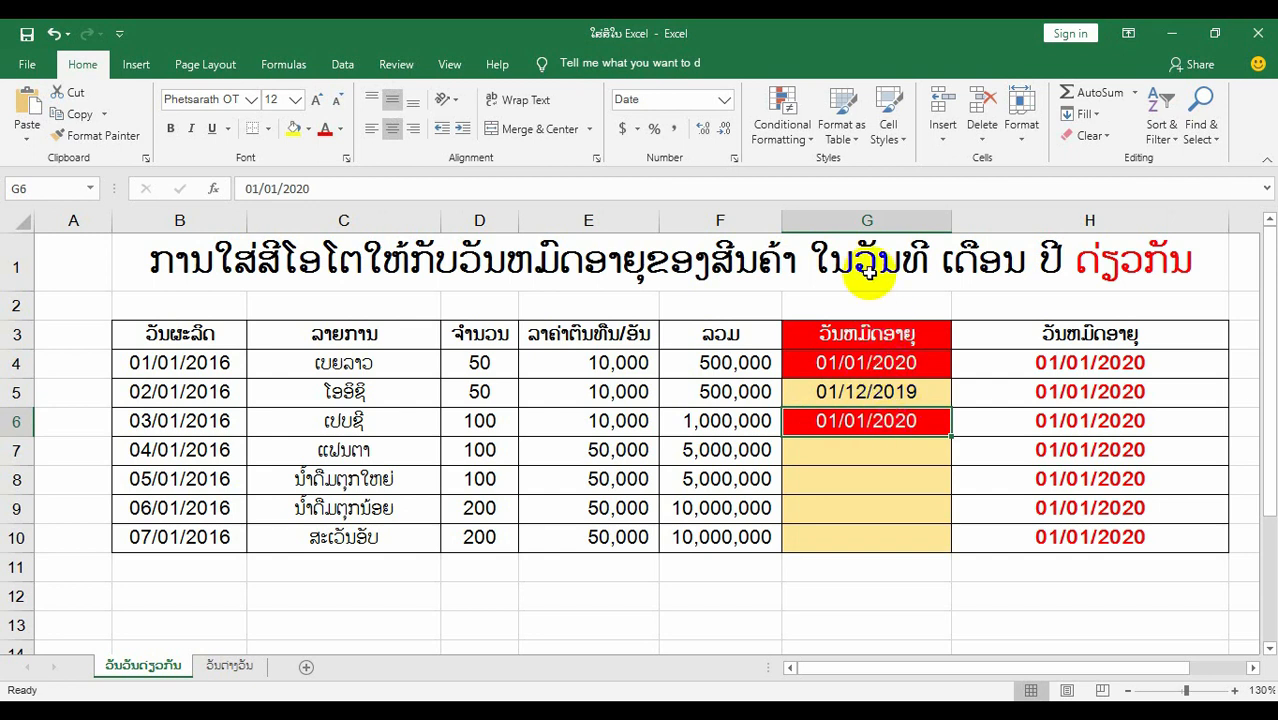
click(866, 220)
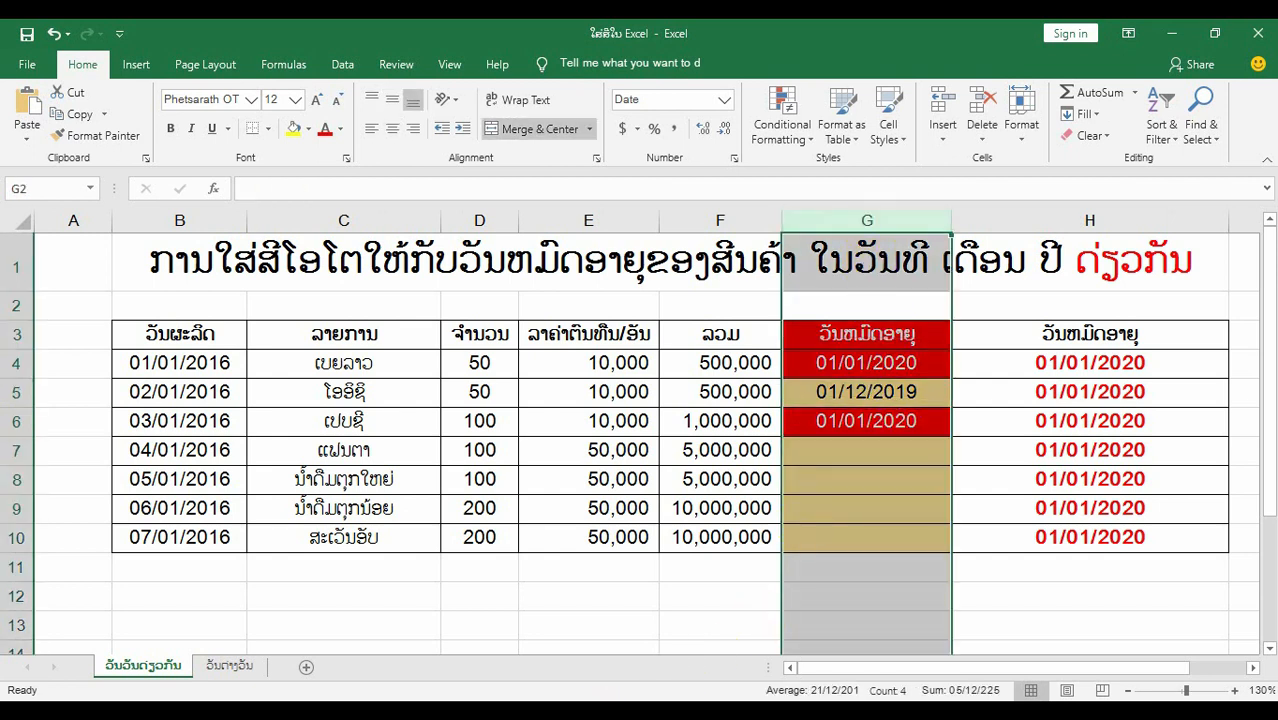
- Switch to Notepad to review the first note on setting the colouring condition, and relate it to the workbook's expiry column G
click(676, 712)
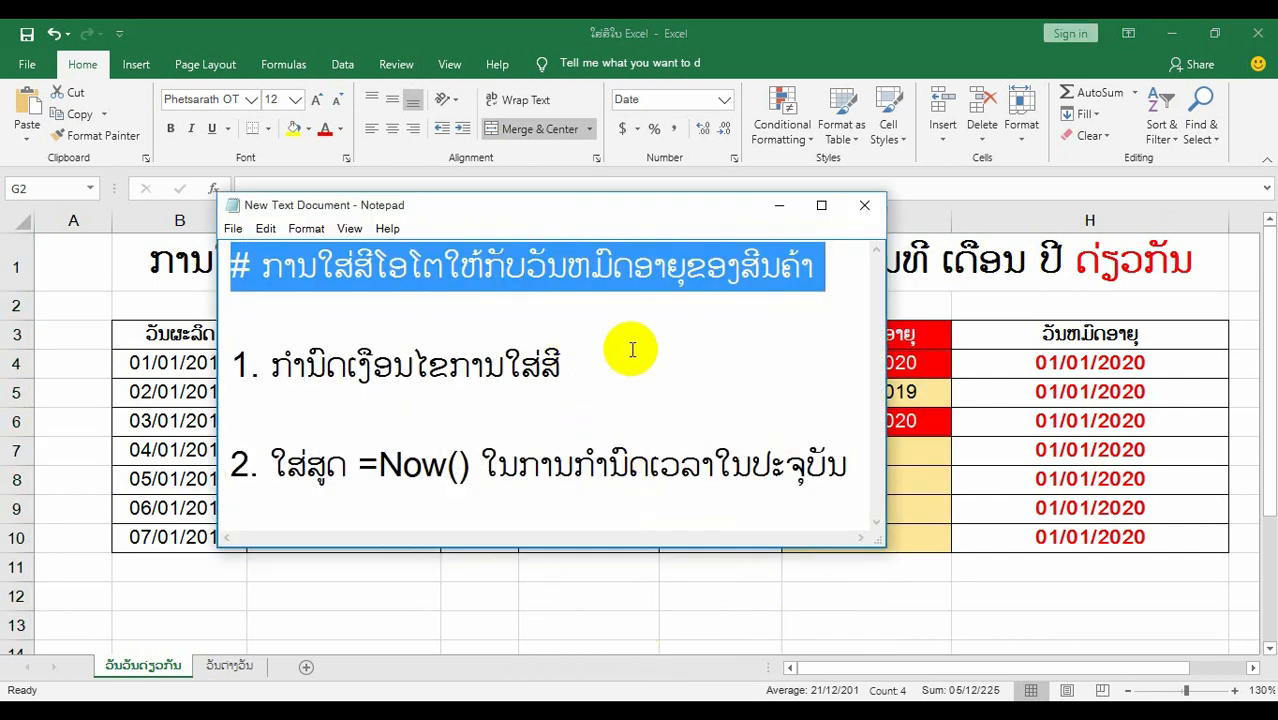
click(628, 350)
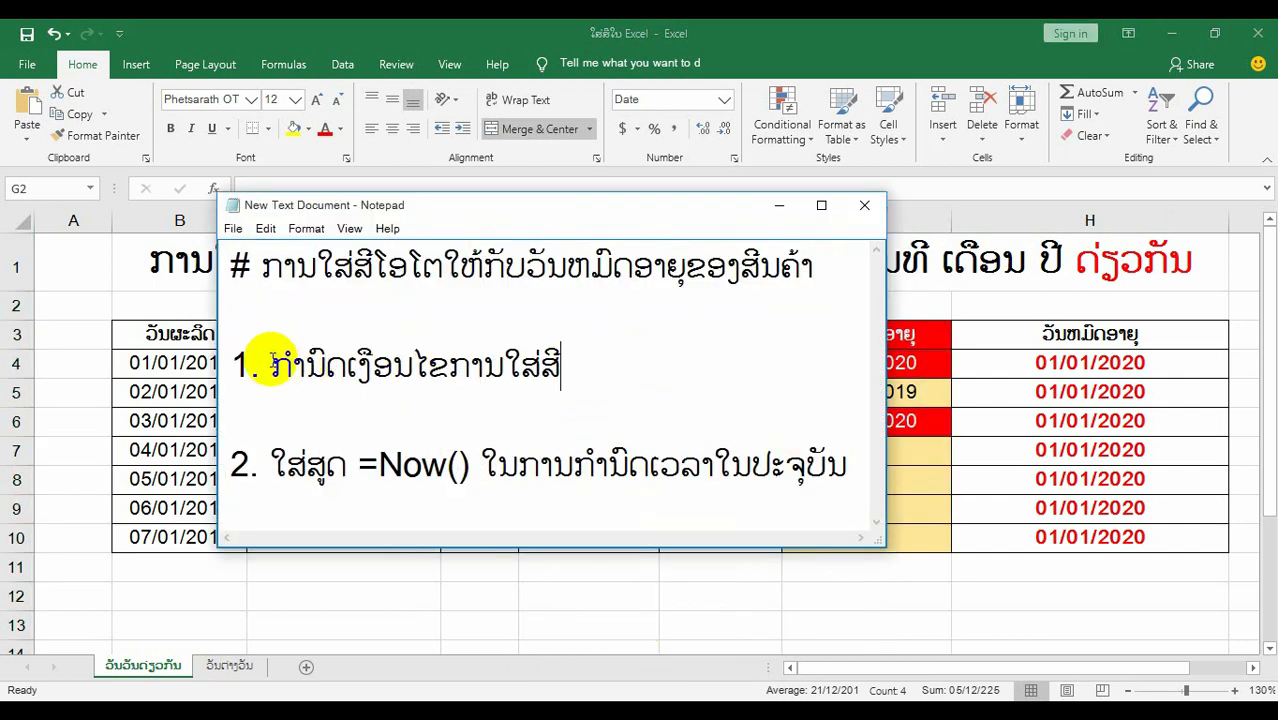
drag(234, 347, 836, 456)
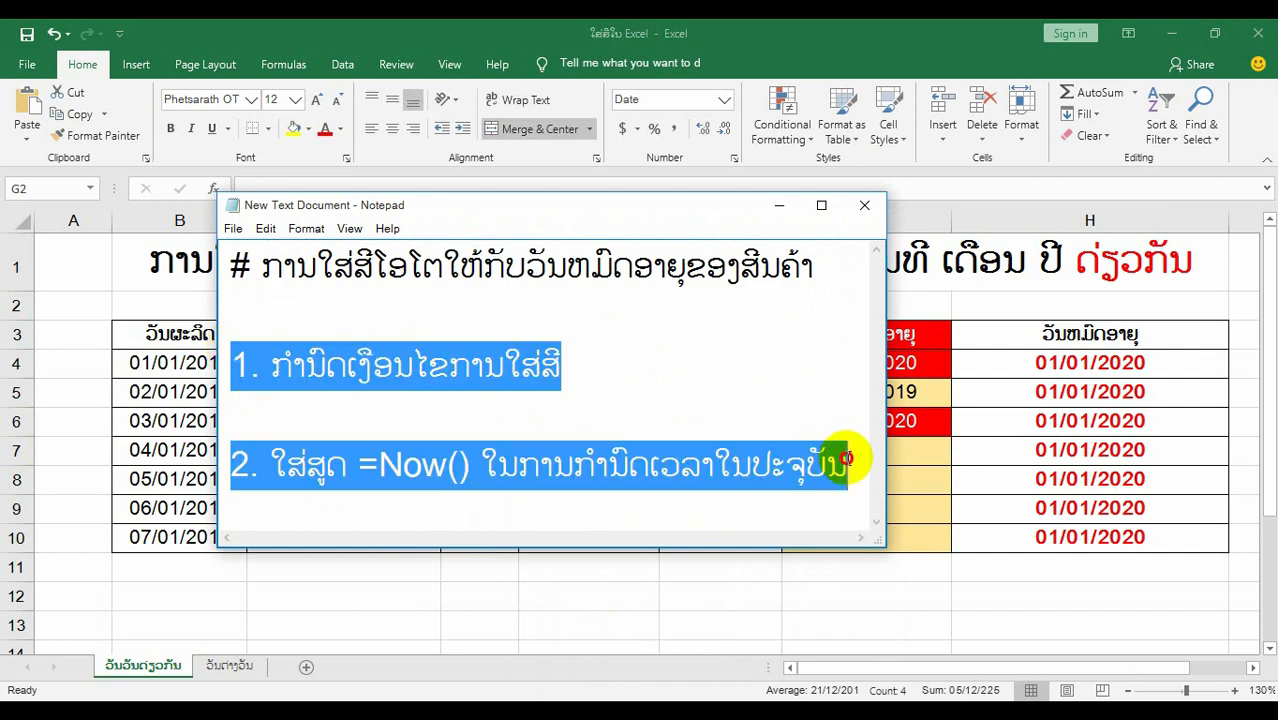
click(633, 365)
drag(232, 362, 852, 462)
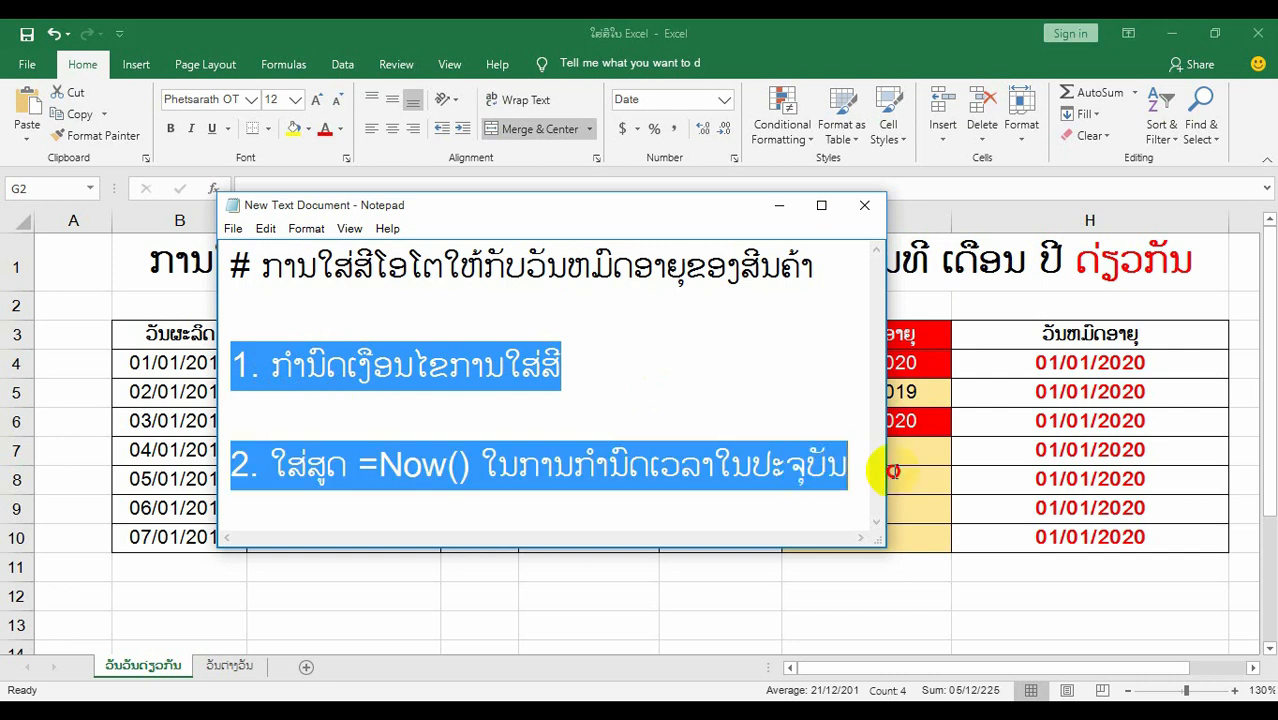
click(604, 392)
drag(232, 360, 835, 460)
click(588, 380)
drag(588, 380, 232, 388)
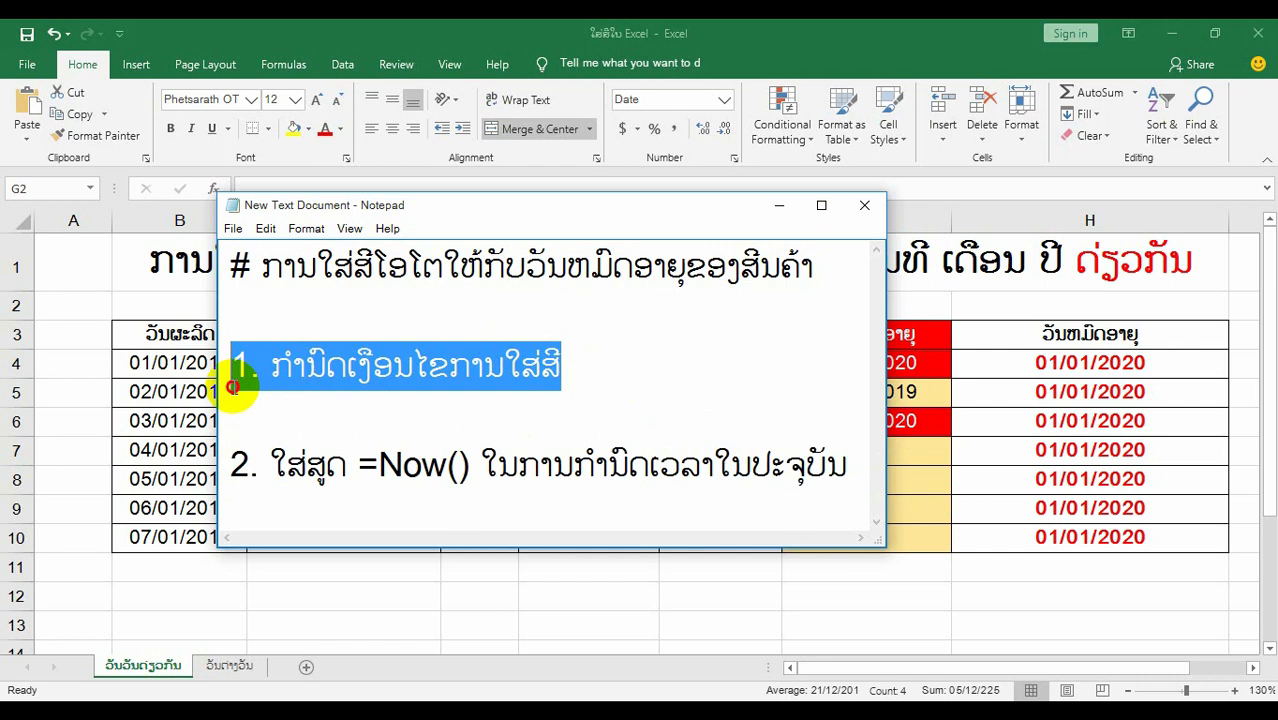
click(778, 212)
click(860, 421)
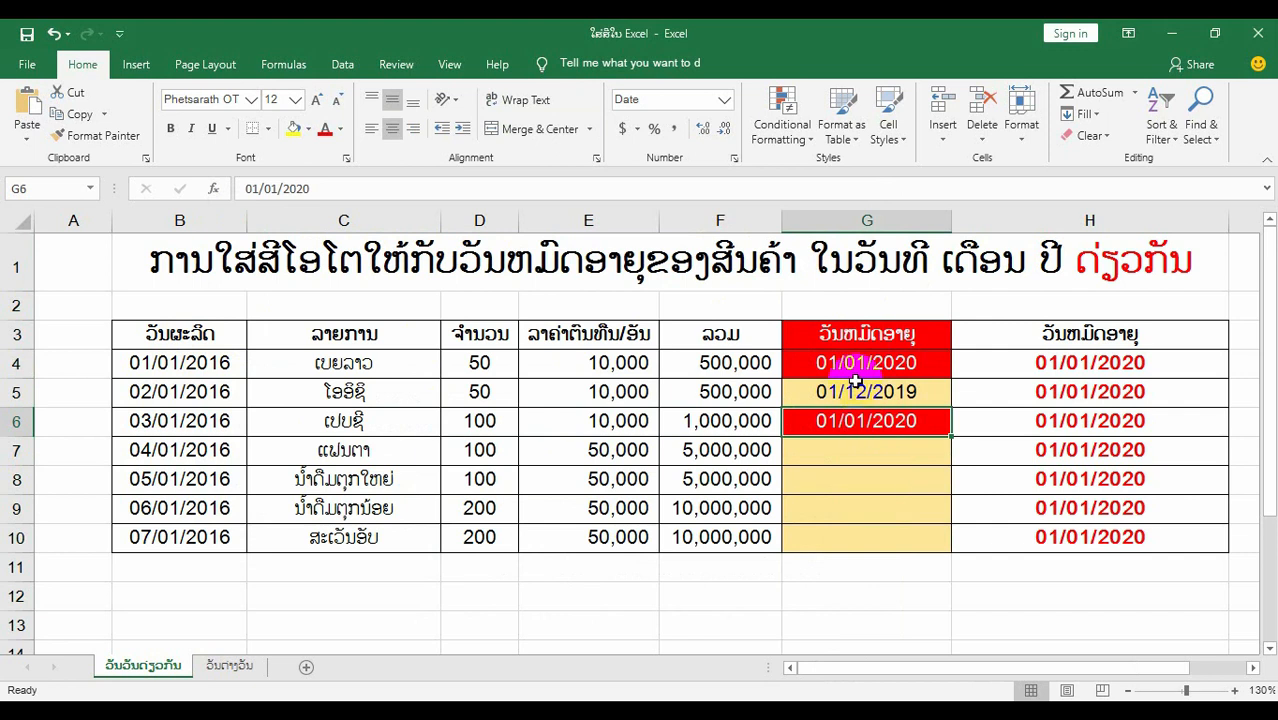
drag(847, 338, 859, 492)
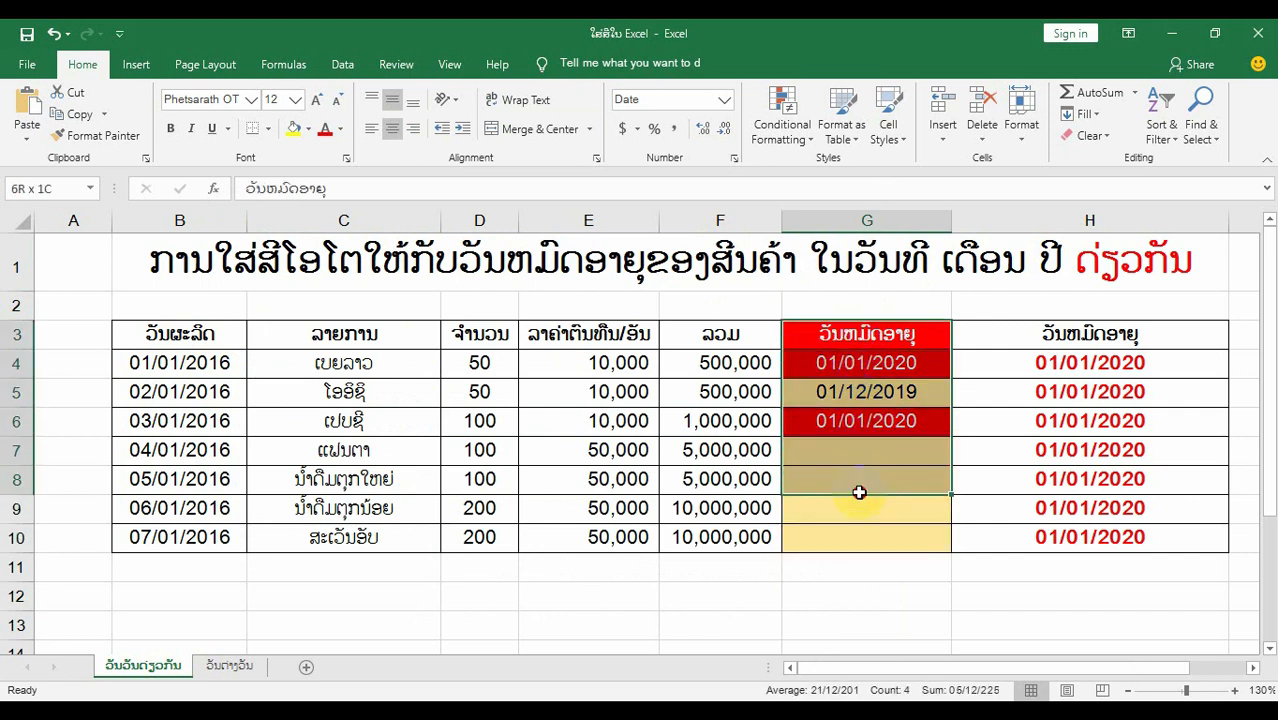
click(834, 222)
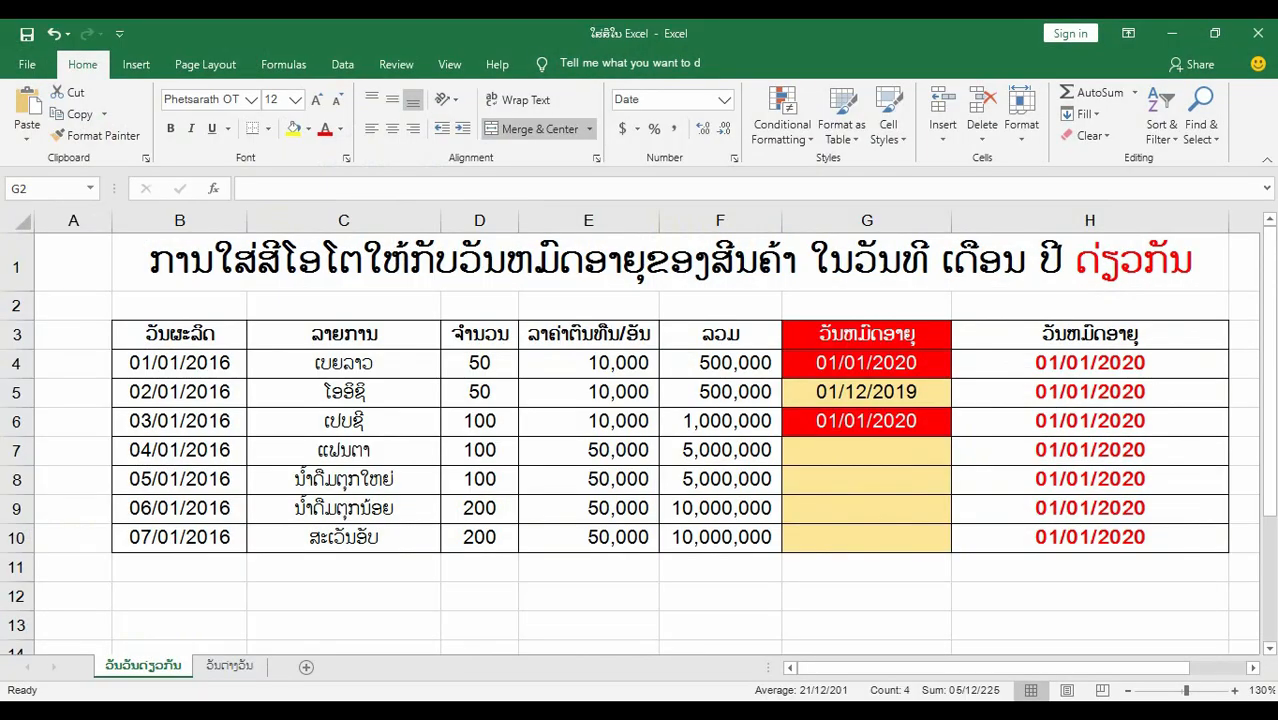
- Switch to Notepad again and review the second note about using =Now() for the current time
key(alt+Tab)
click(402, 467)
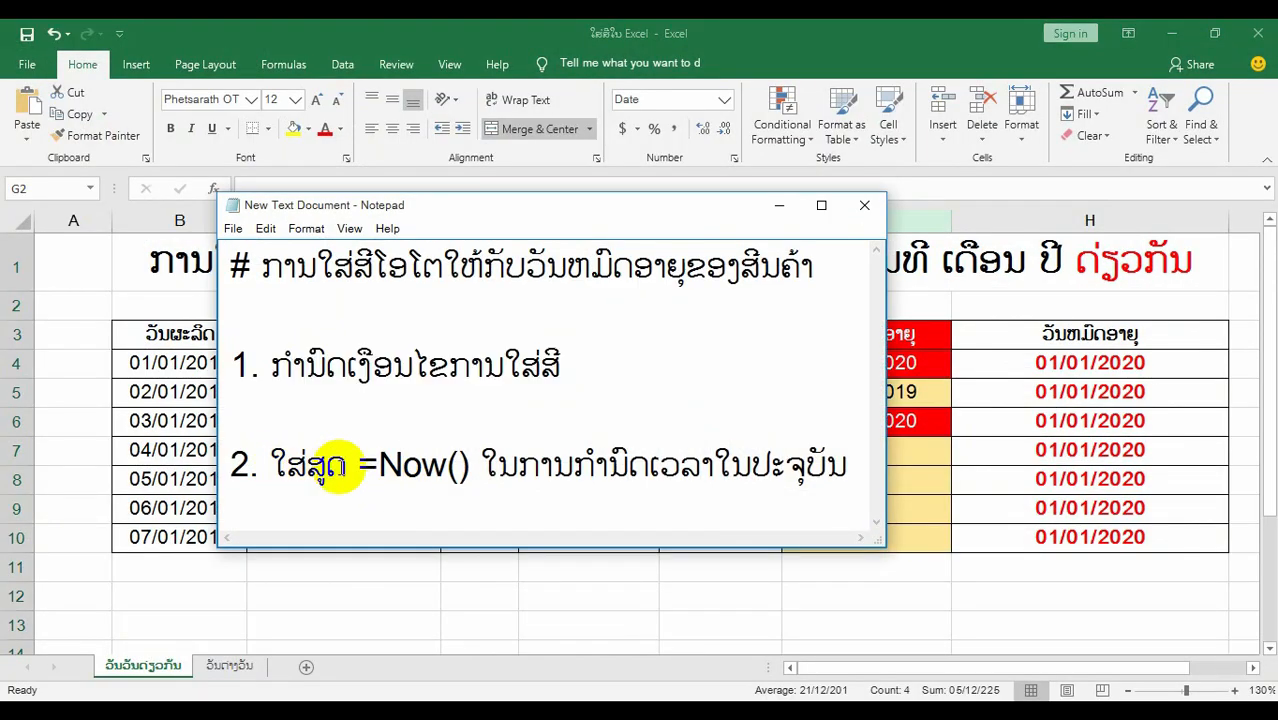
click(570, 715)
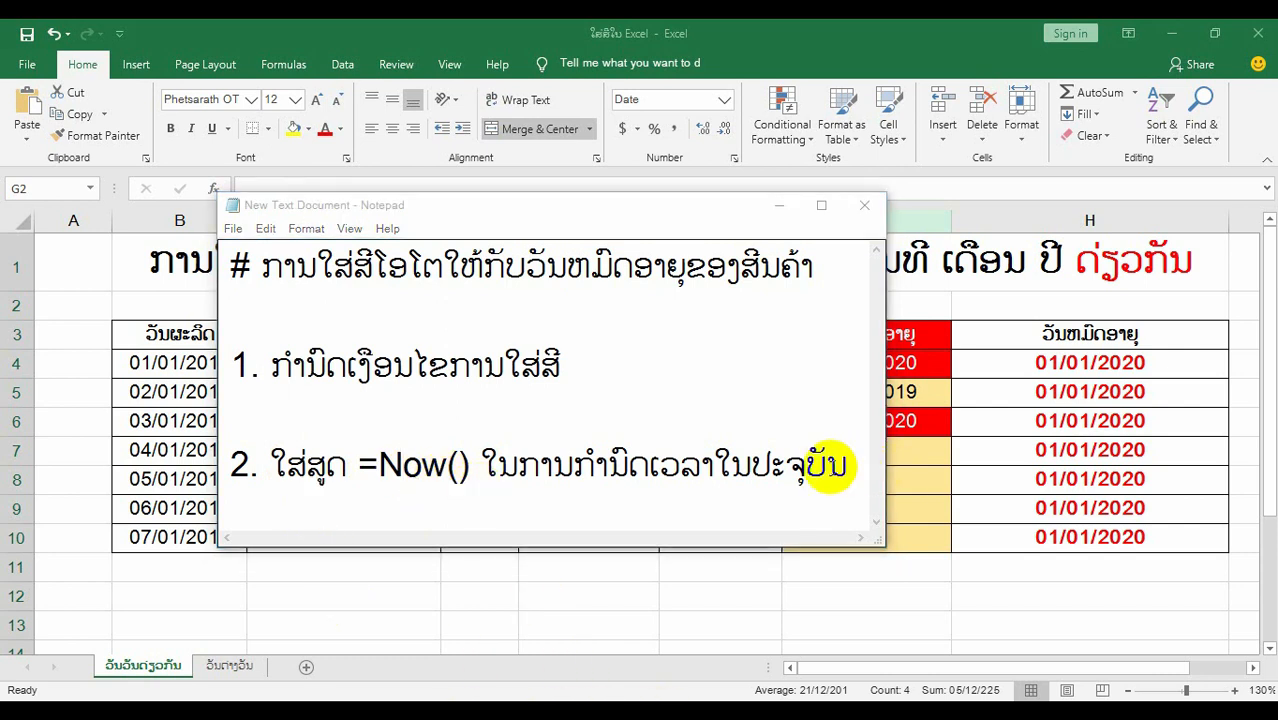
drag(850, 467, 180, 486)
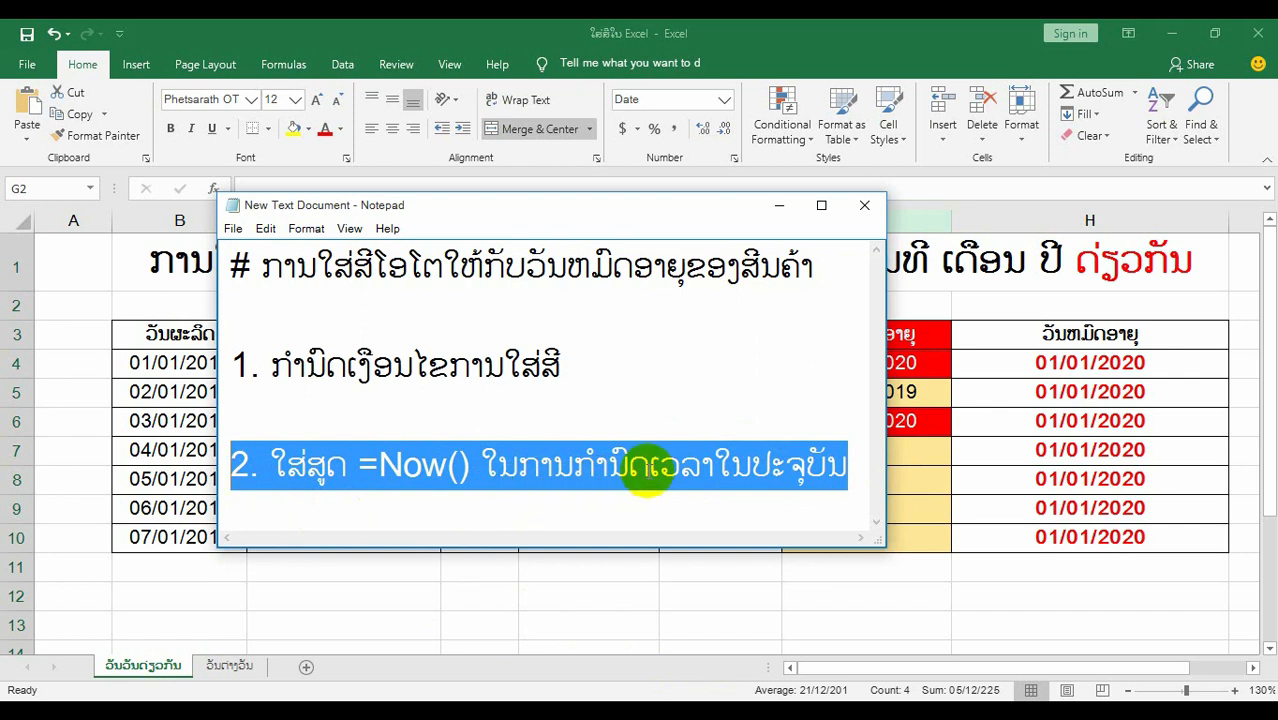
click(779, 205)
- Replace the first product's expiry date in cell G4 with the formula =NOW()
click(846, 362)
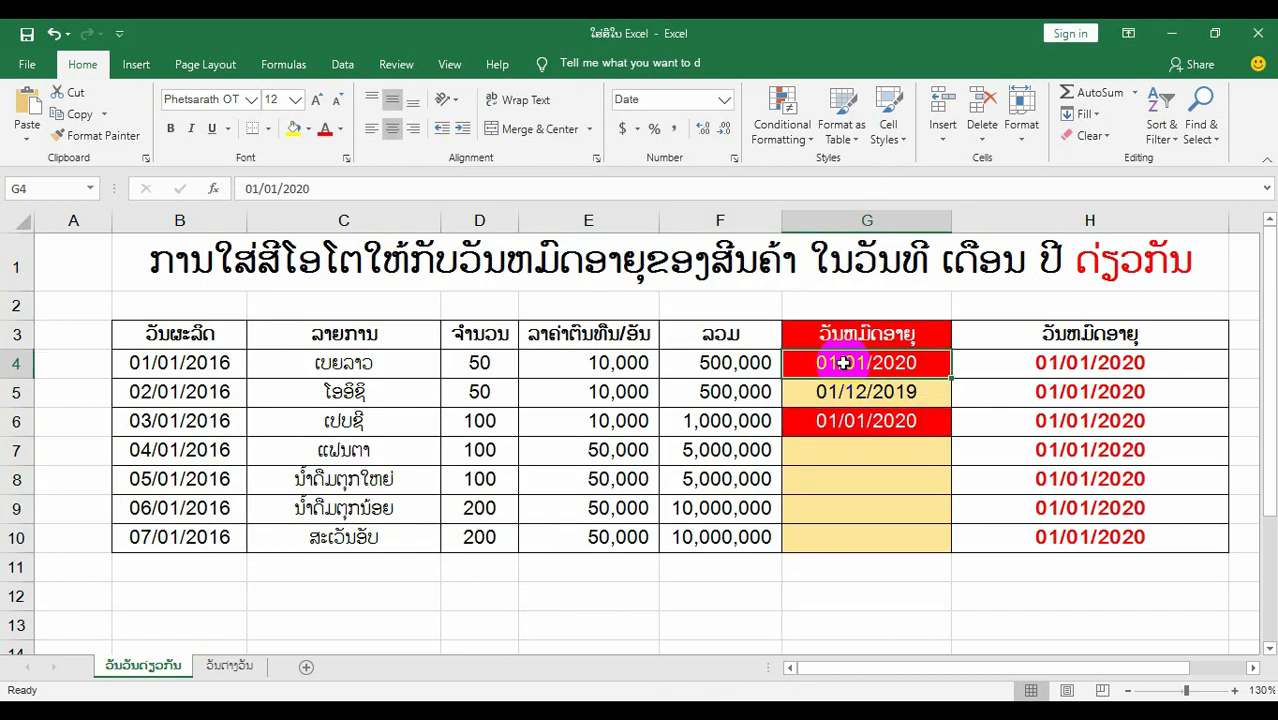
text(=)
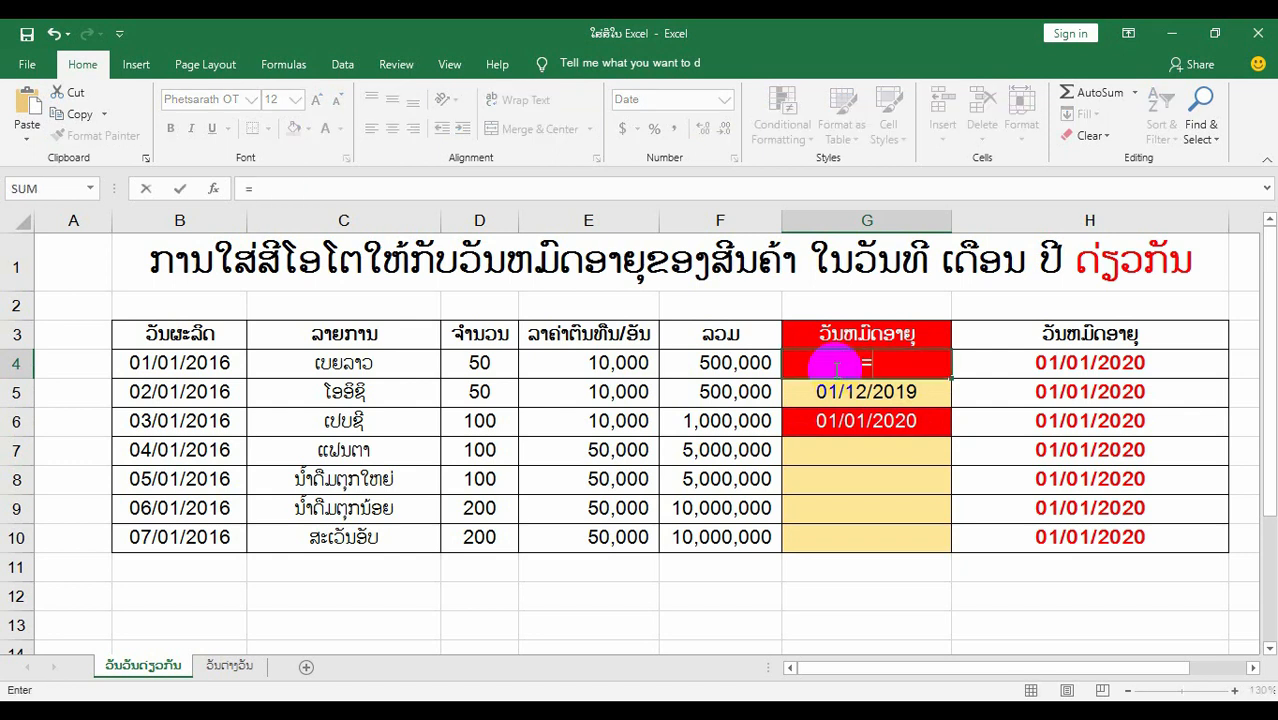
text(now)
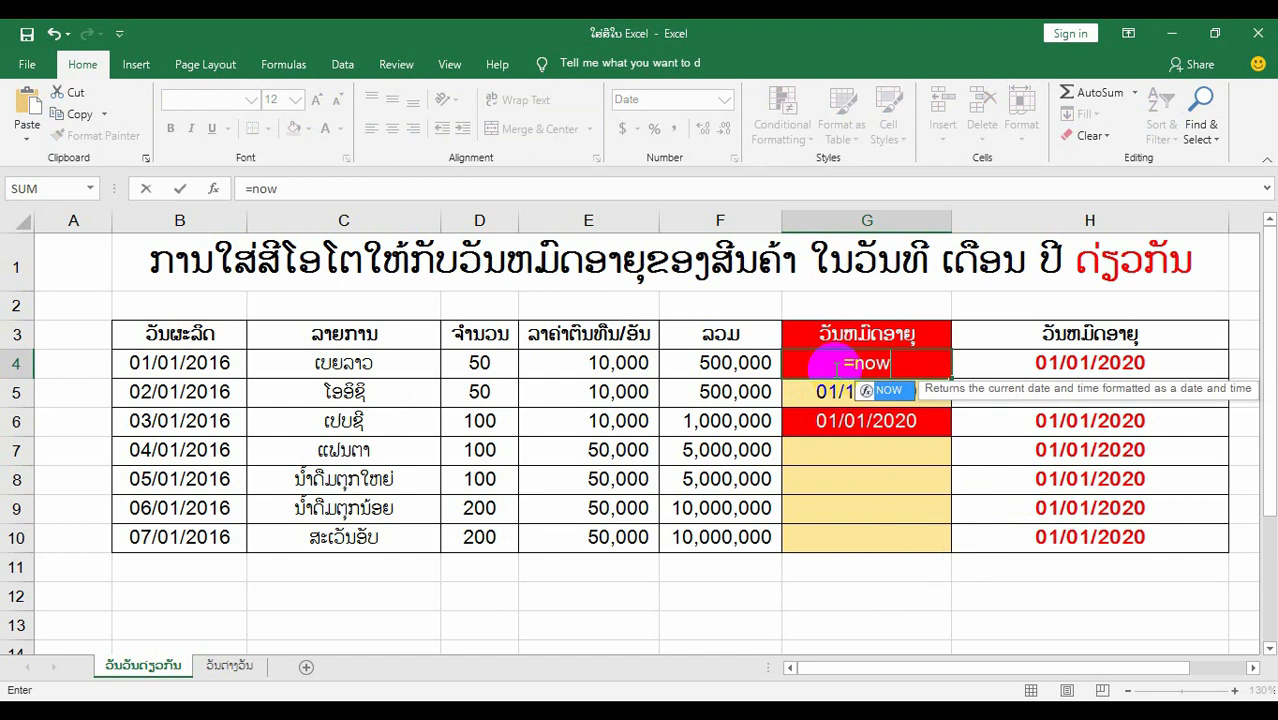
key(Tab)
text())
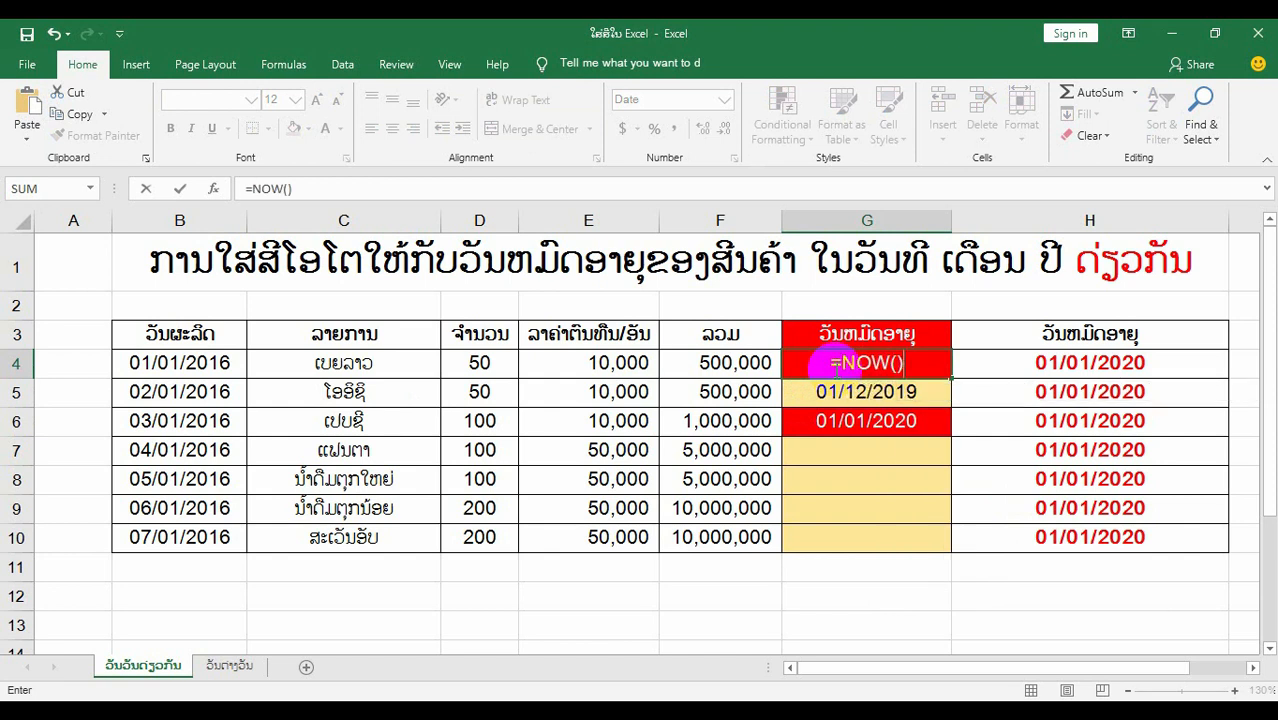
key(Return)
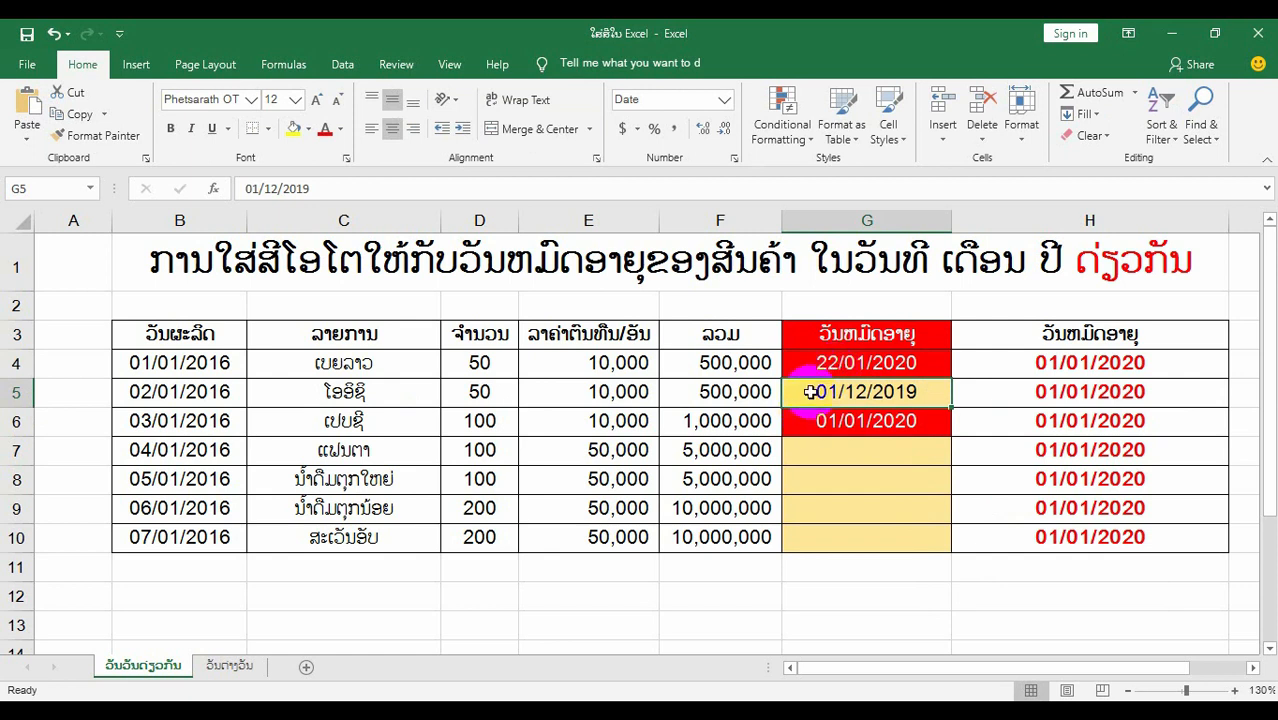
- Inspect the formula in G4, compare its date with the system clock, and review the expiry dates in G4:G6 against column H
click(830, 362)
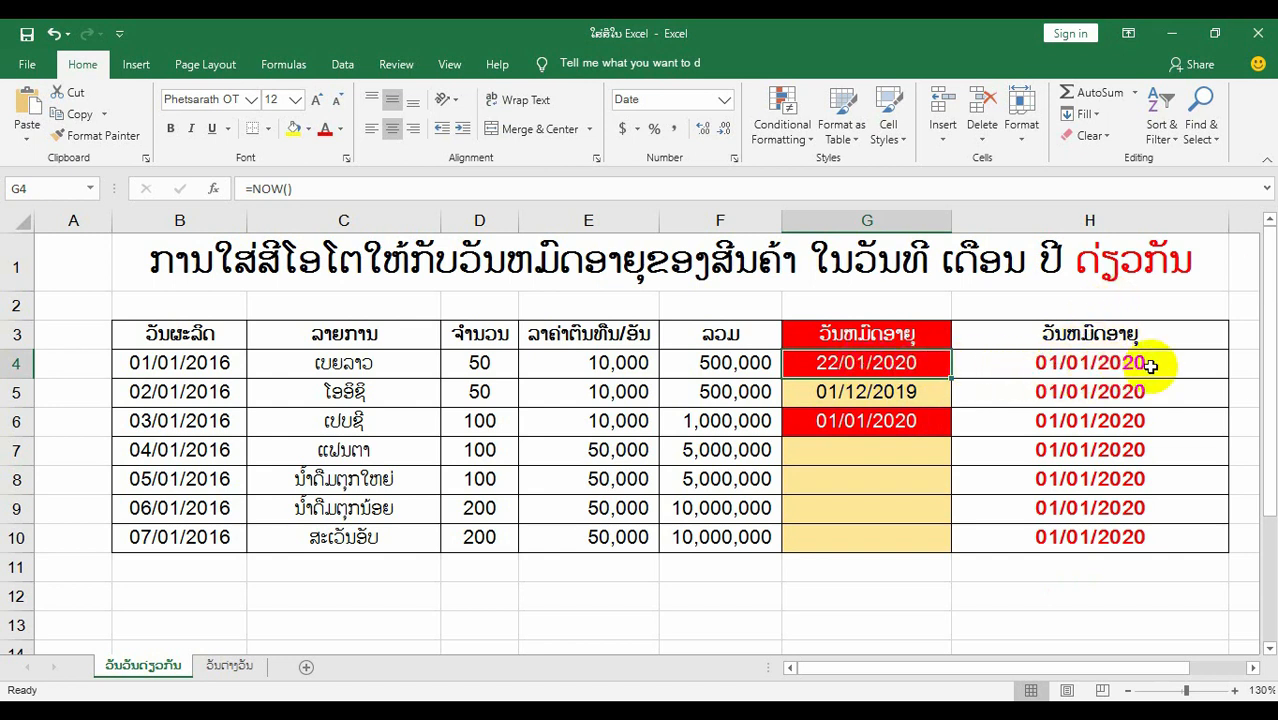
double_click(904, 363)
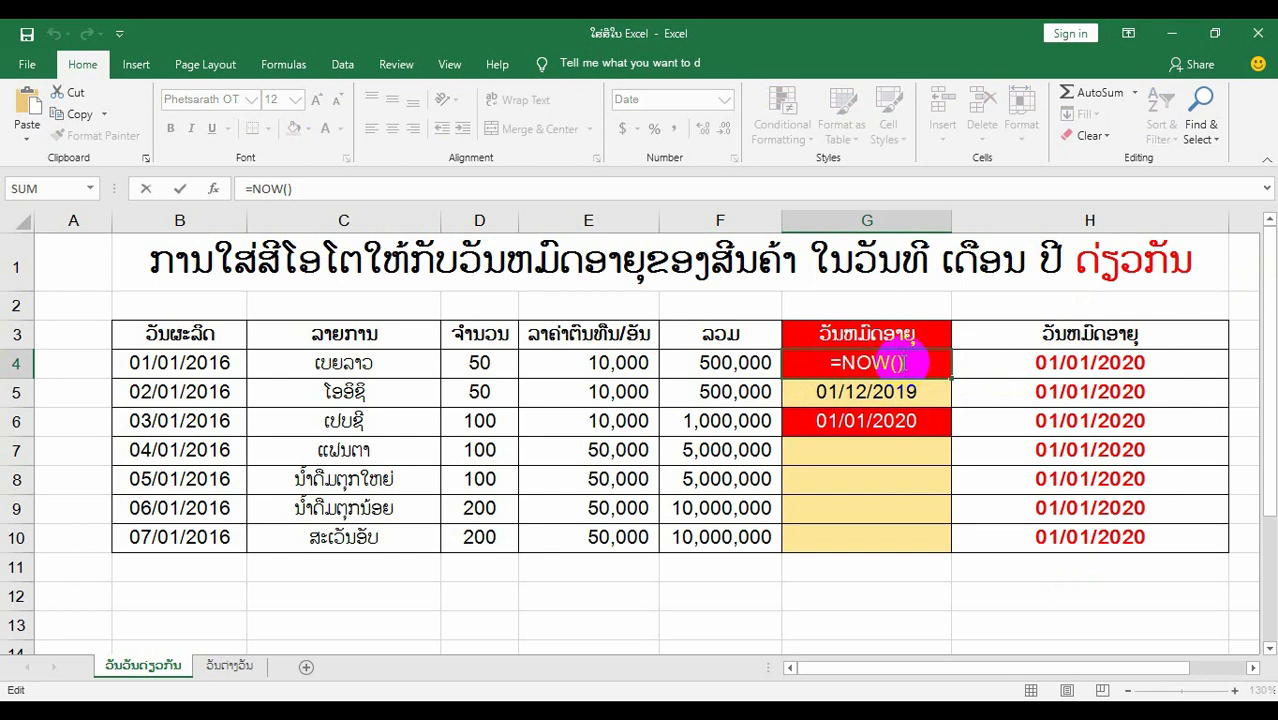
key(Return)
click(900, 363)
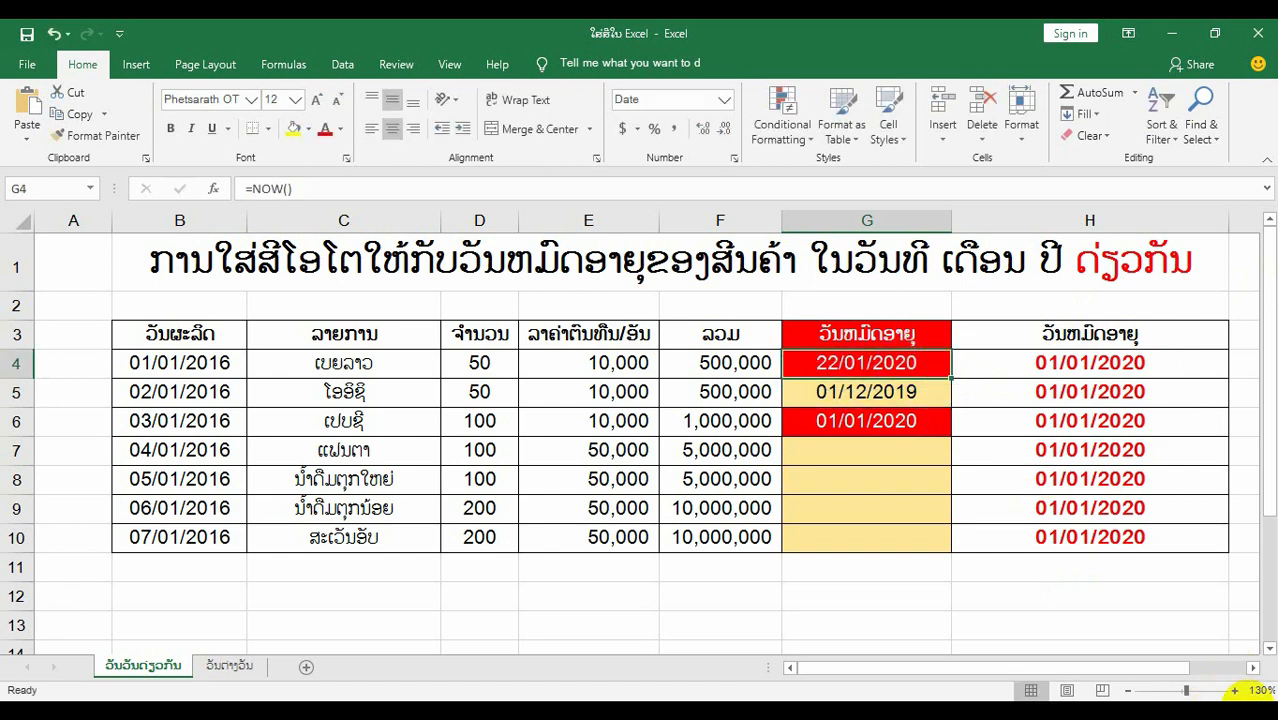
mouse_move(1256, 703)
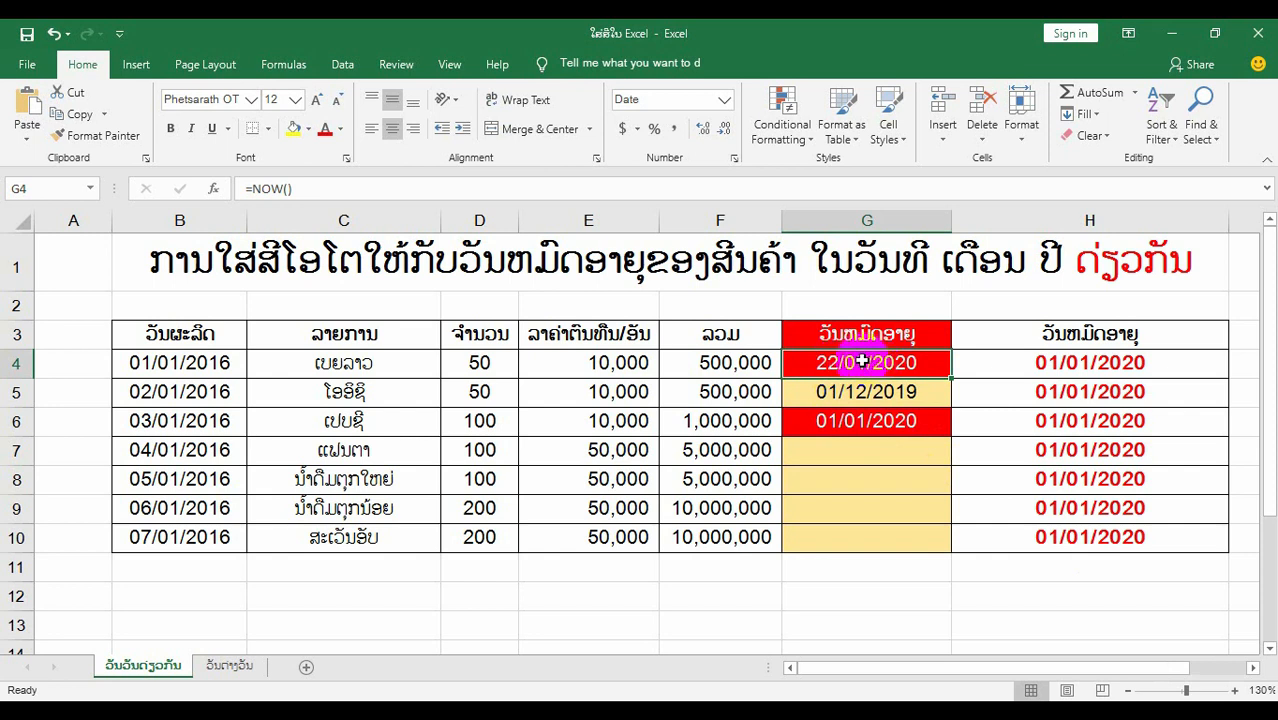
click(1000, 364)
drag(866, 364, 861, 430)
click(861, 422)
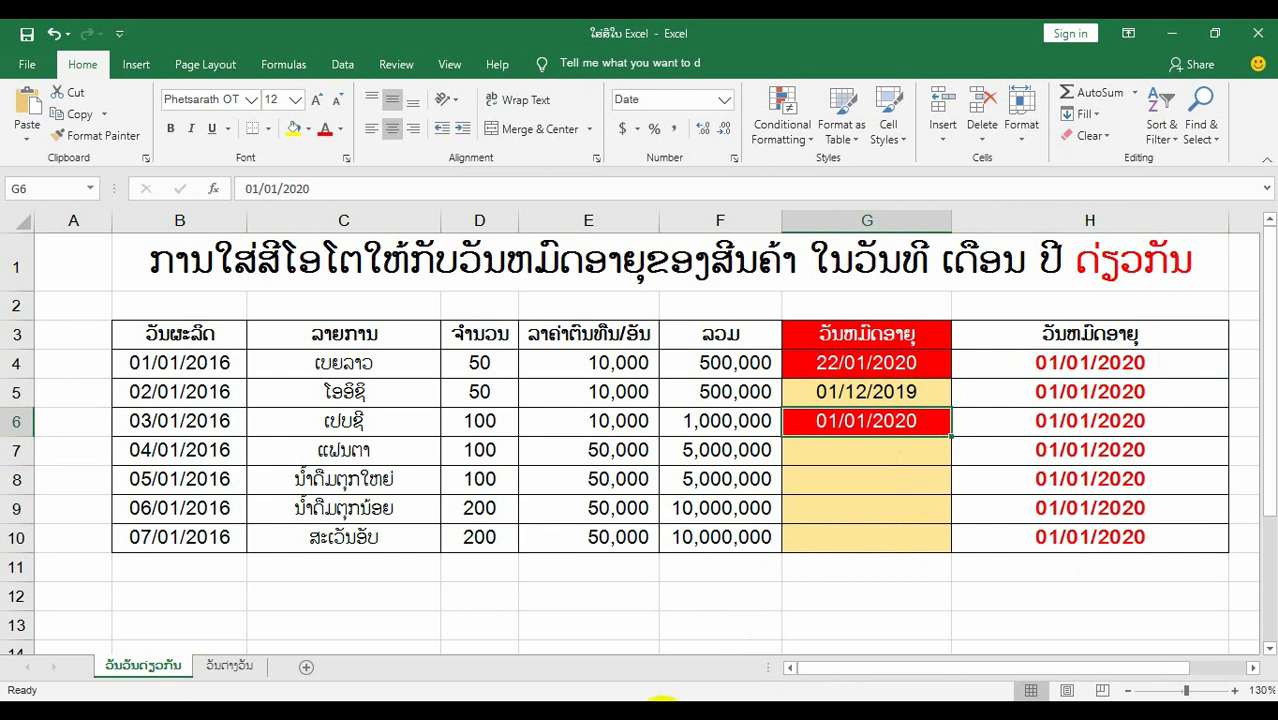
- Switch to Notepad to review both notes on the colouring condition and =Now(), and return to the workbook
click(660, 712)
click(450, 367)
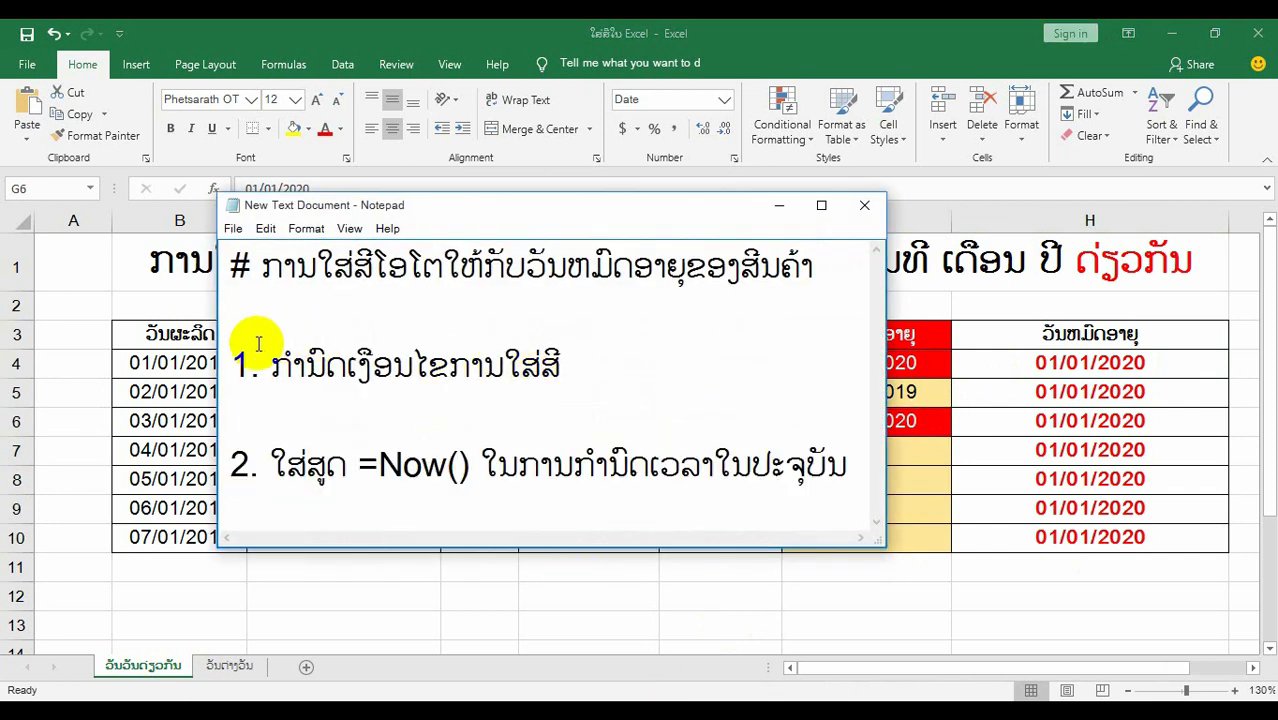
drag(231, 352, 849, 466)
click(779, 205)
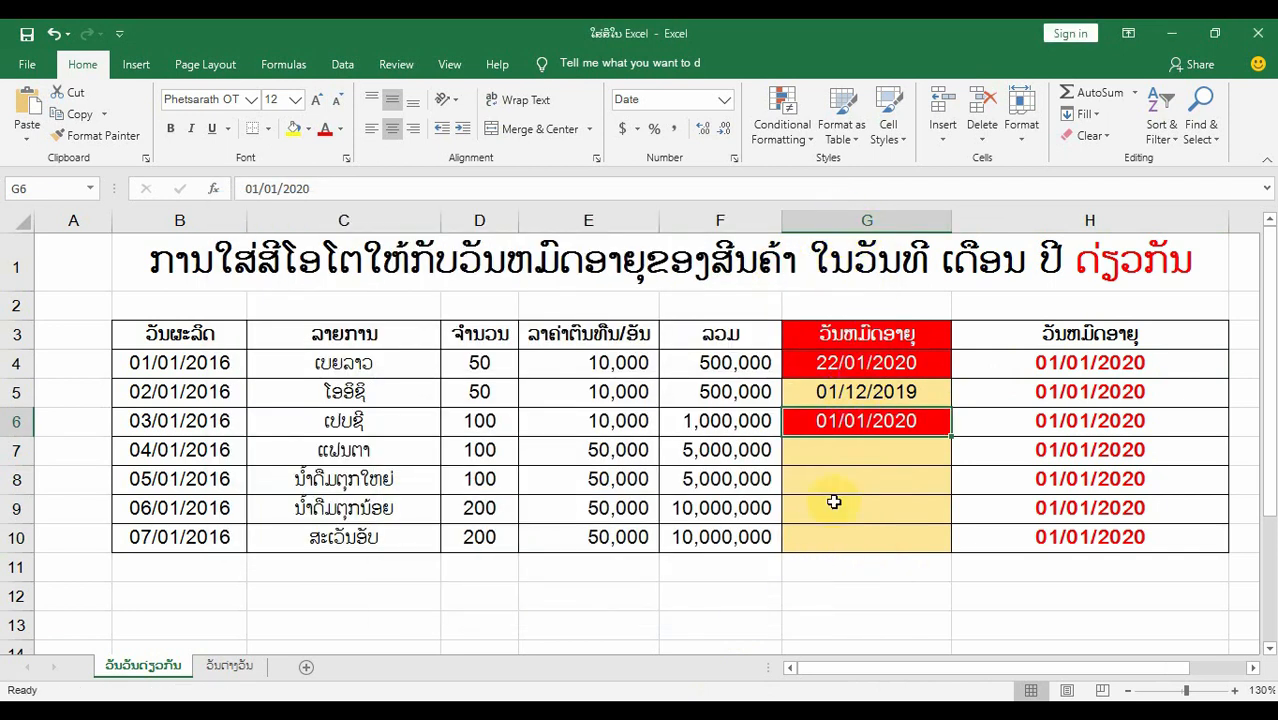
- Clear the existing conditional formatting rules from the whole of column G
click(859, 220)
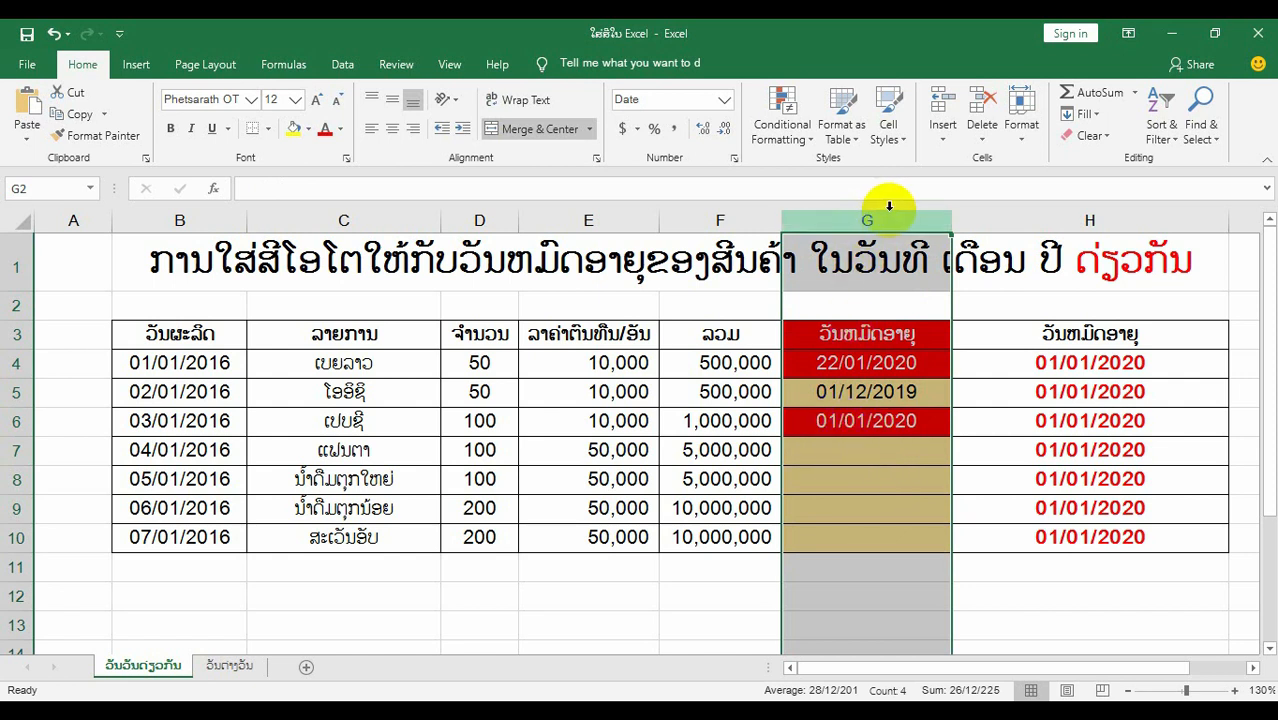
click(762, 140)
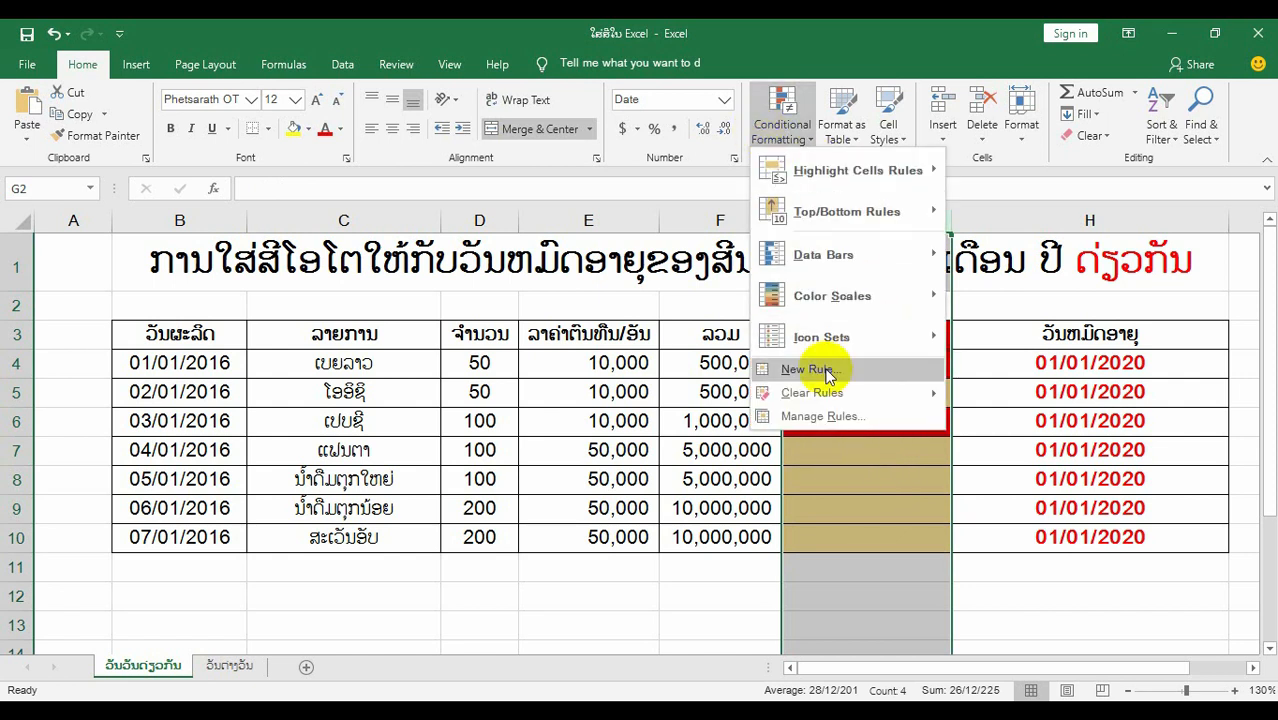
mouse_move(827, 392)
click(1012, 400)
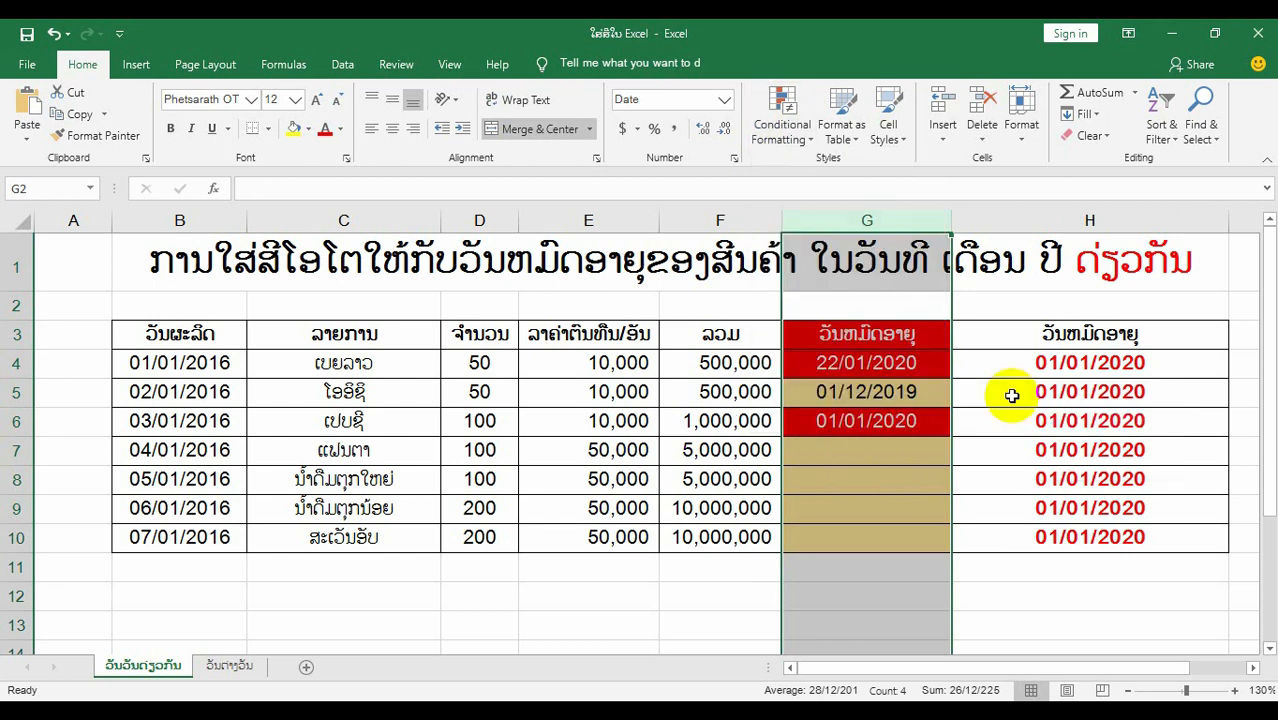
click(878, 418)
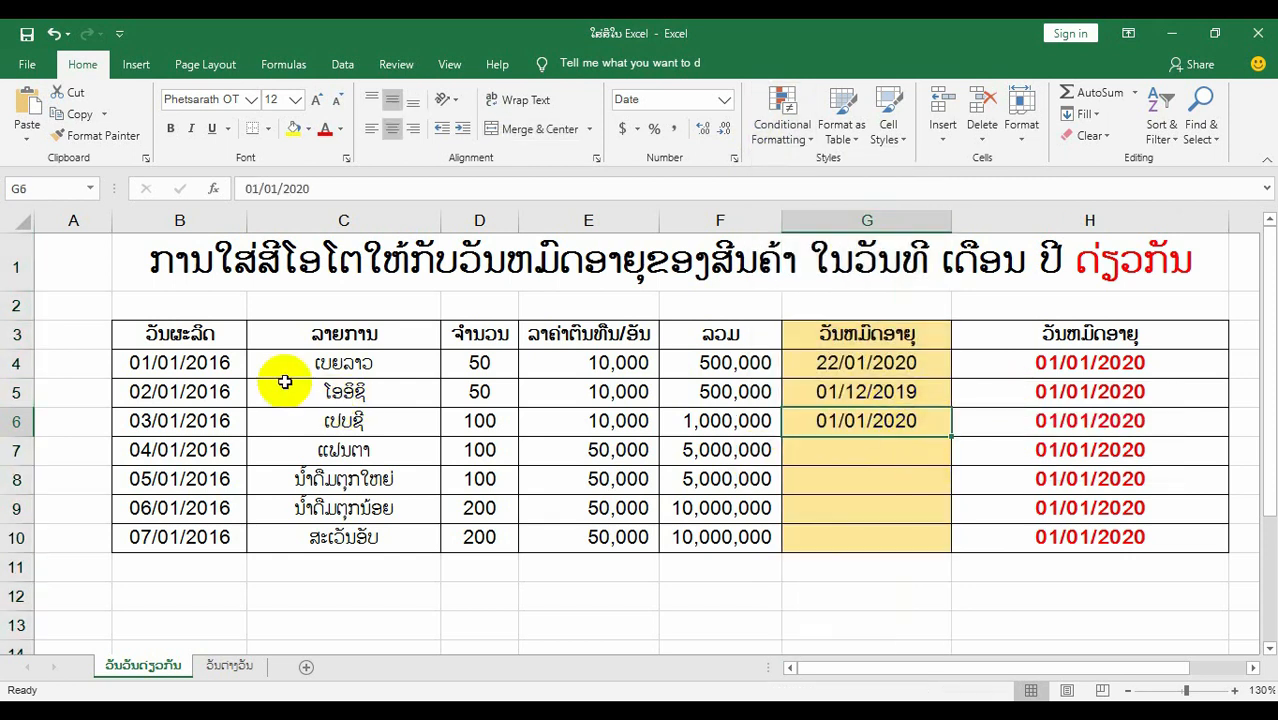
- Delete all the expiry dates in cells G4:G10 of the product table
mouse_move(170, 335)
mouse_down()
mouse_move(280, 365)
mouse_move(935, 391)
mouse_move(921, 499)
mouse_move(941, 533)
mouse_move(908, 514)
mouse_move(918, 541)
mouse_up()
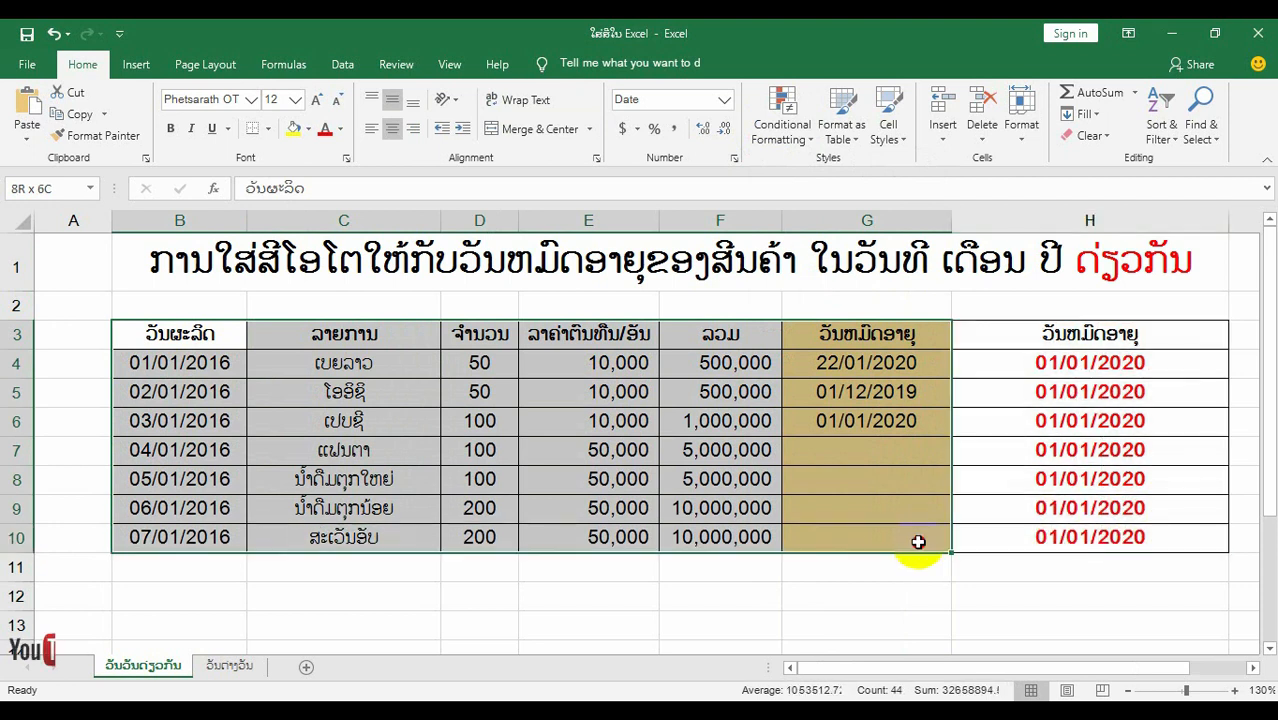
click(894, 462)
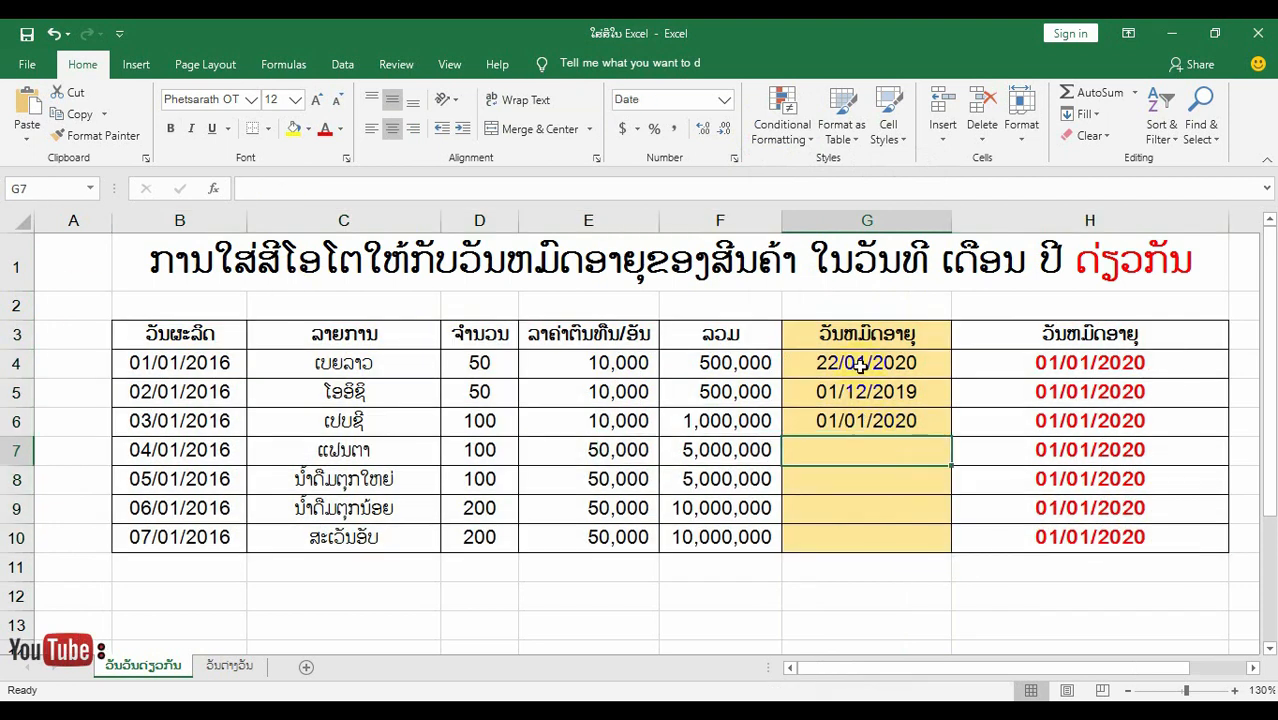
click(867, 222)
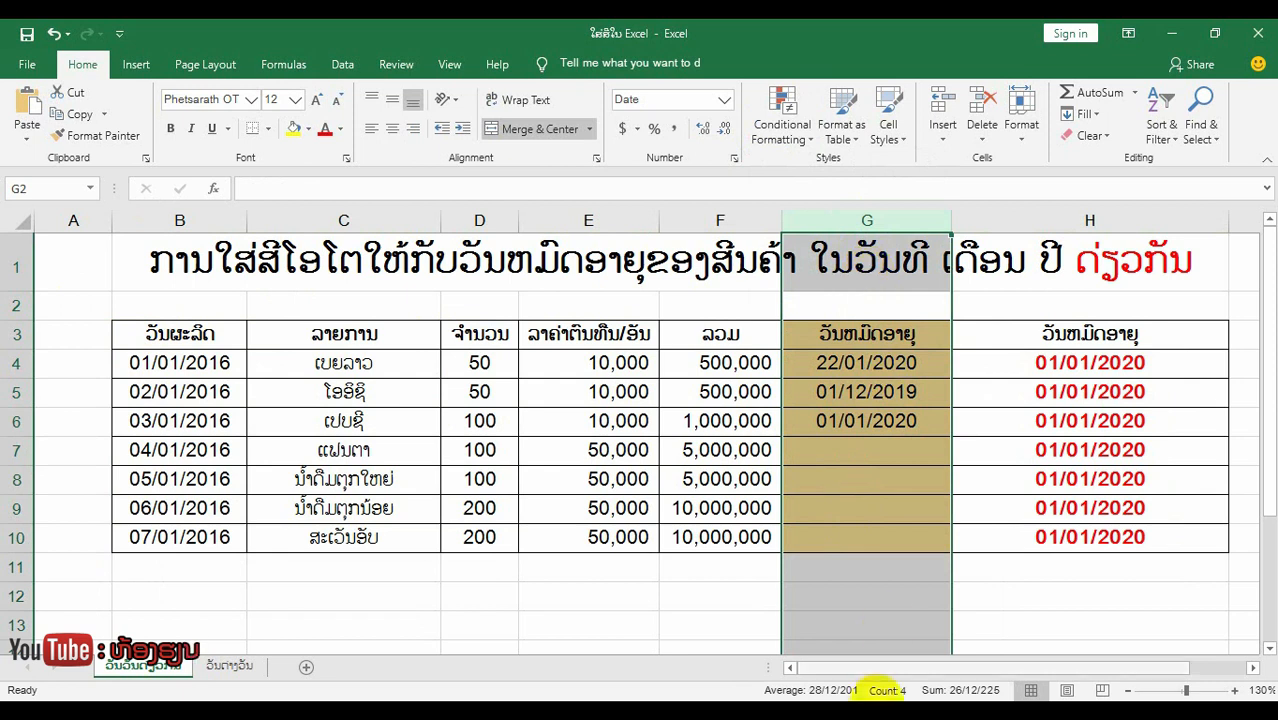
click(873, 421)
drag(840, 365, 862, 537)
key(Delete)
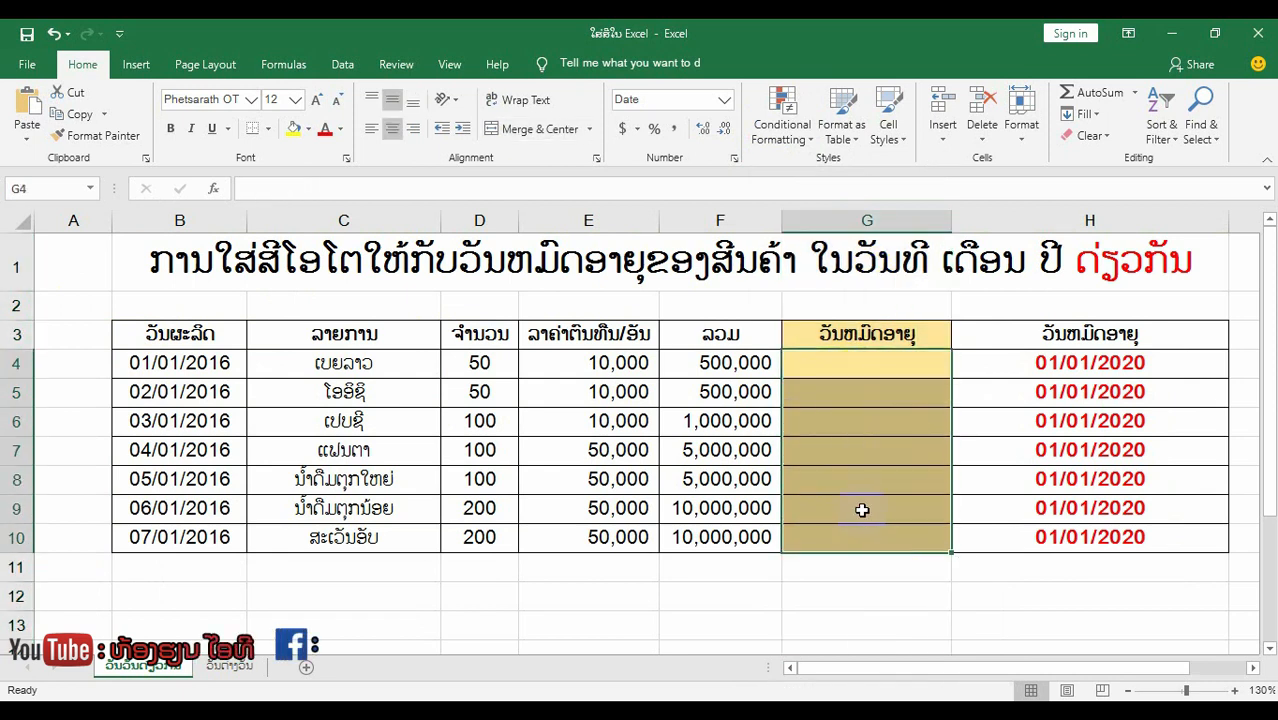
click(863, 479)
- Review the expiry column G in relation to the fixed expiry dates in column H
click(866, 222)
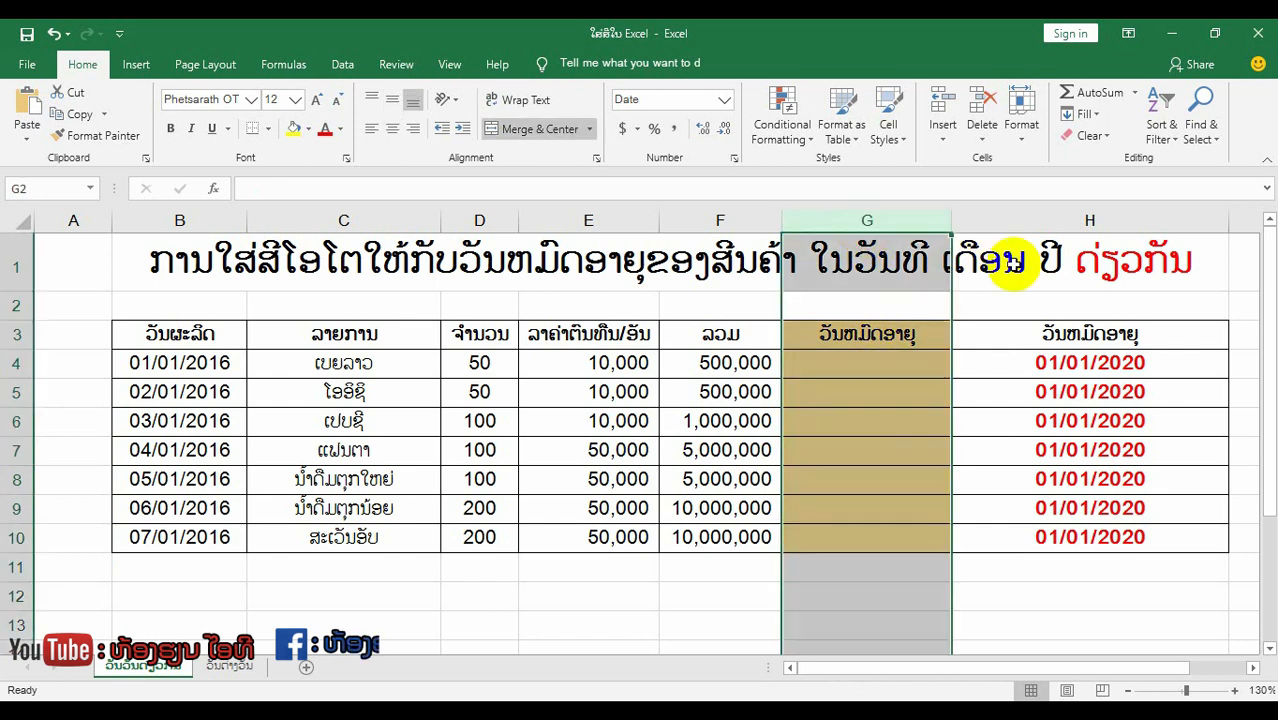
click(1064, 218)
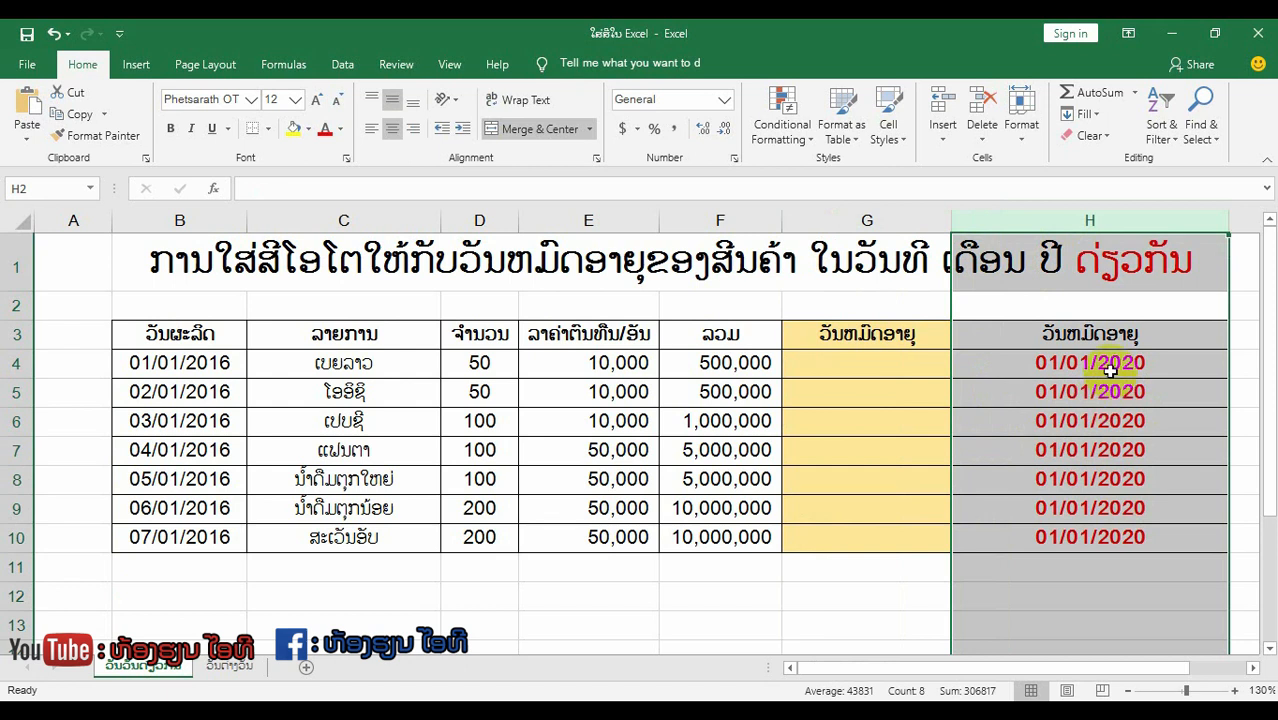
click(882, 366)
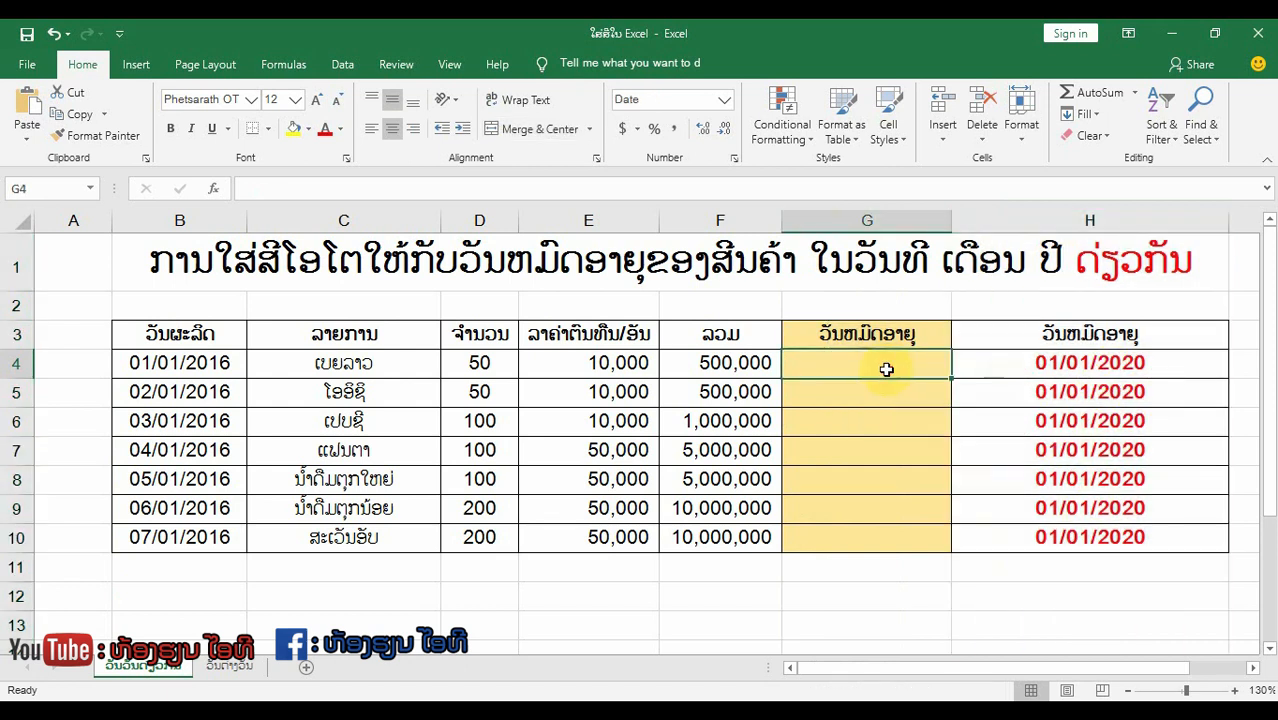
click(869, 220)
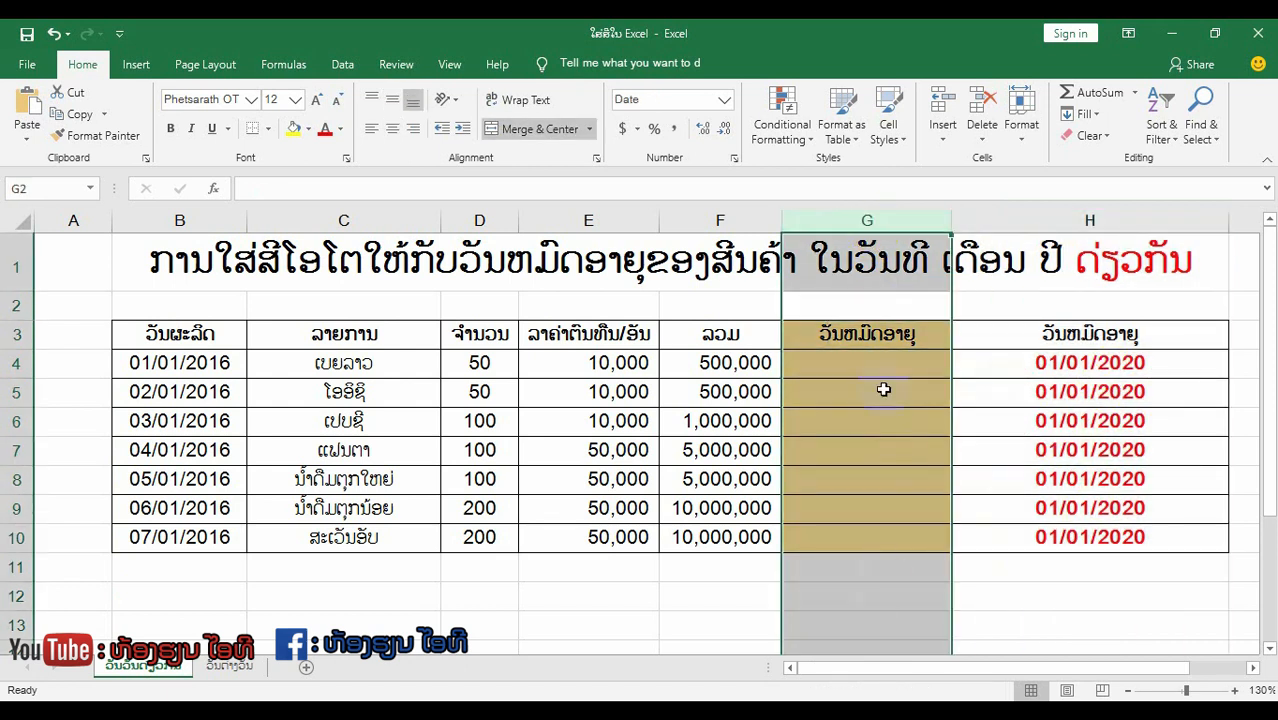
click(844, 457)
click(864, 220)
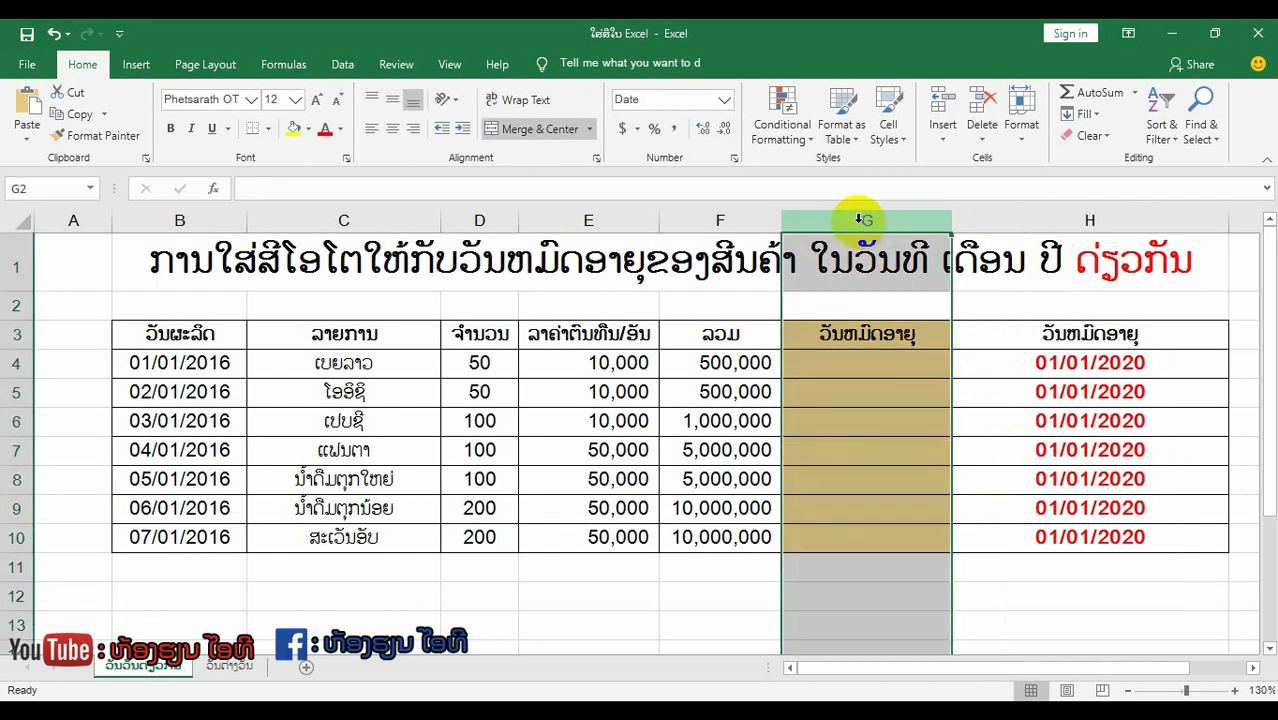
click(827, 478)
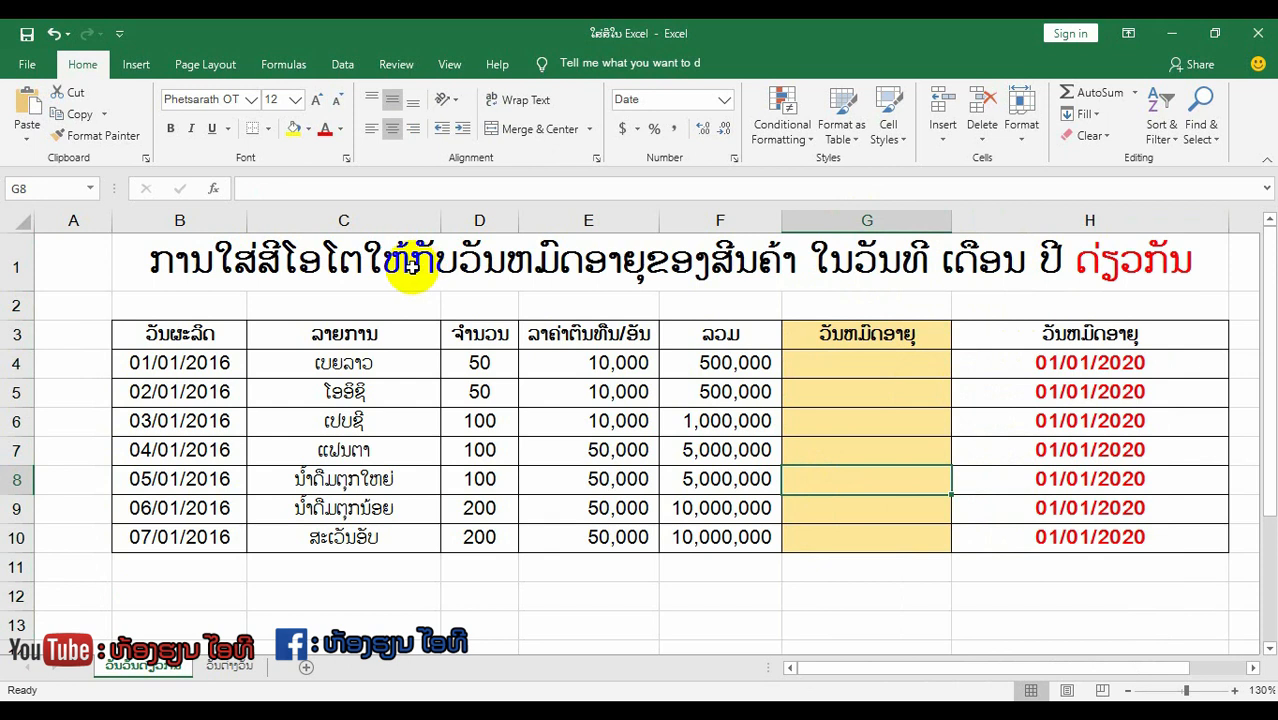
- Check the sheet's title in B1, open the second sheet, and examine its differing due dates in H4:H10
click(413, 268)
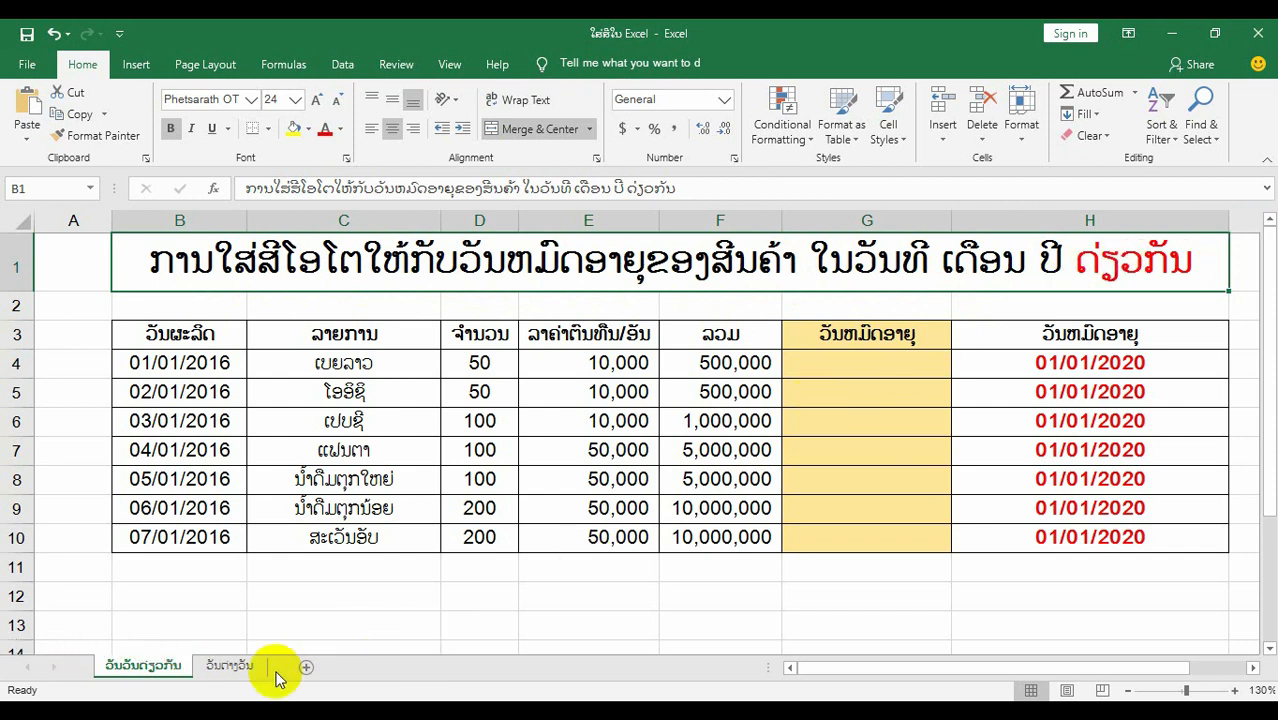
click(229, 666)
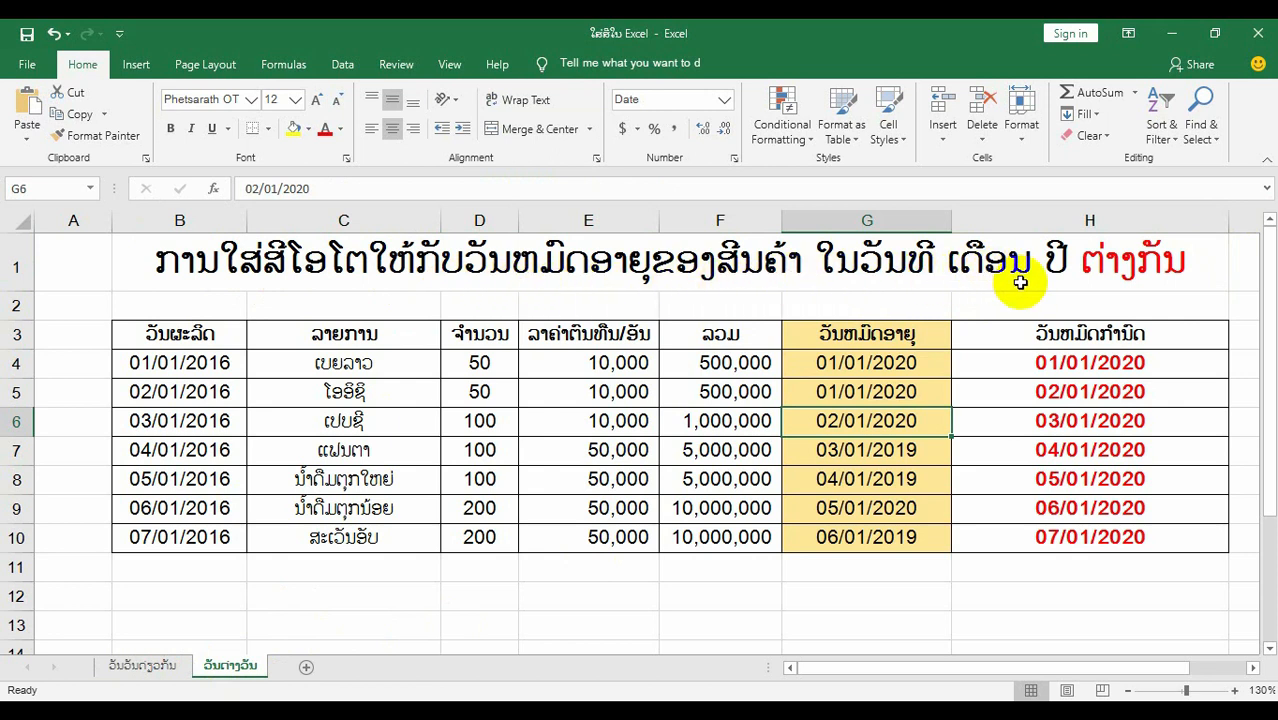
click(1069, 367)
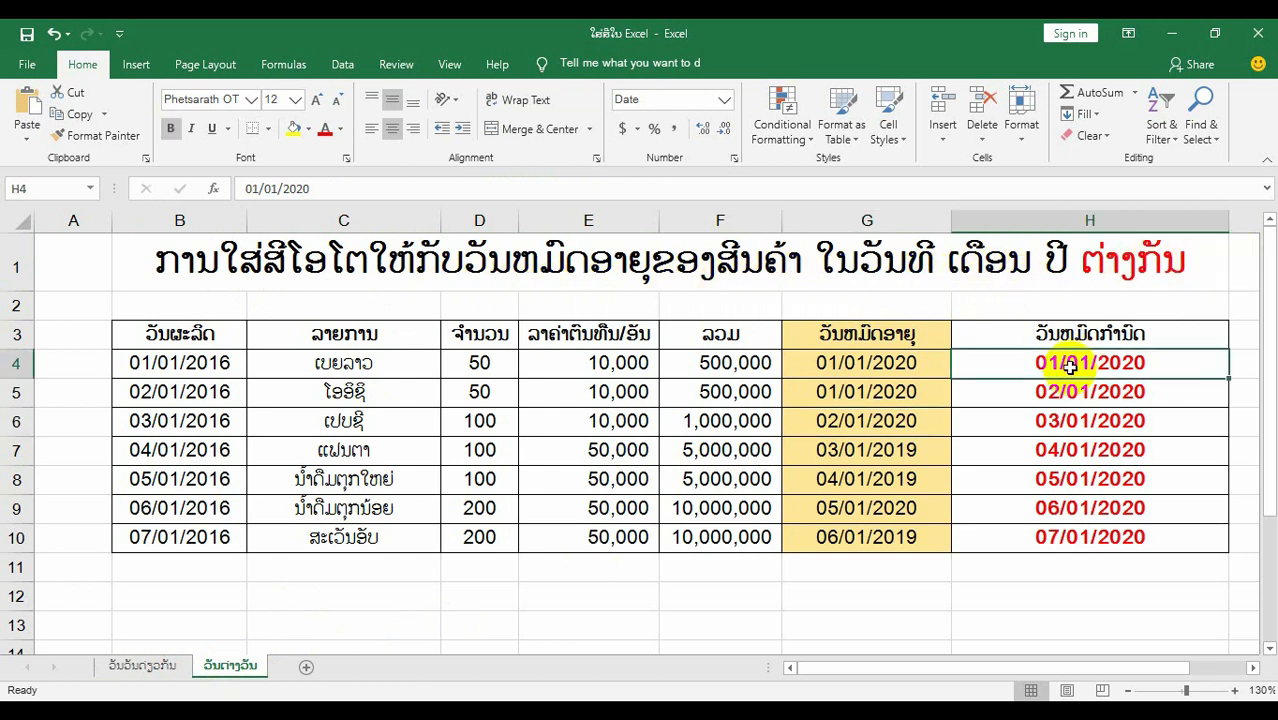
drag(1073, 362, 1027, 543)
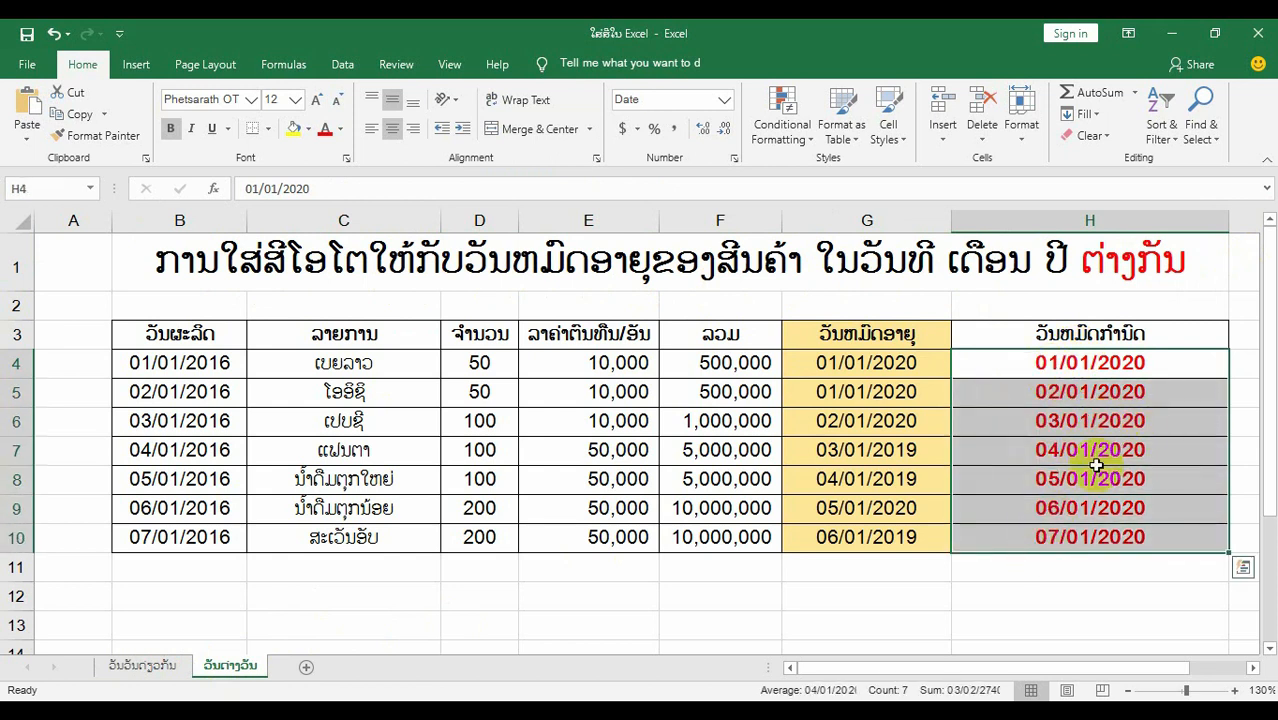
- Return to the first sheet, review its shared expiry date in column H and the product table, and select column G
click(142, 665)
click(1072, 381)
click(1085, 221)
click(958, 400)
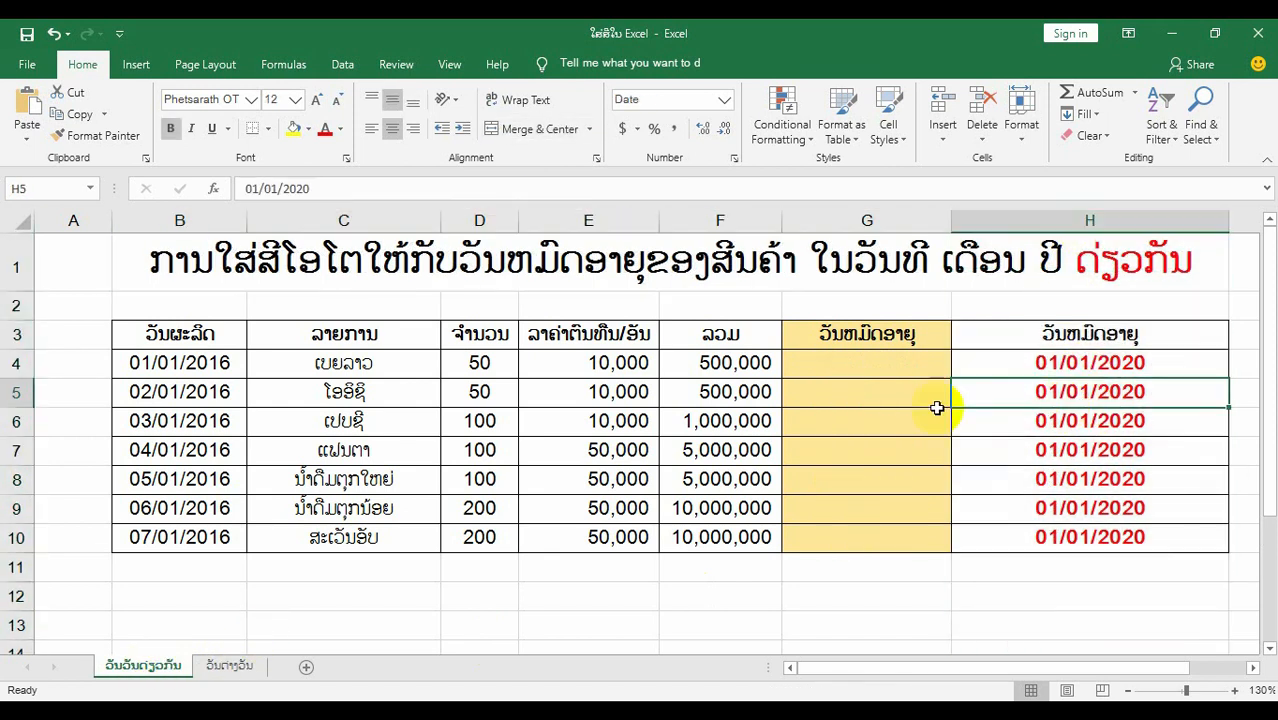
click(864, 397)
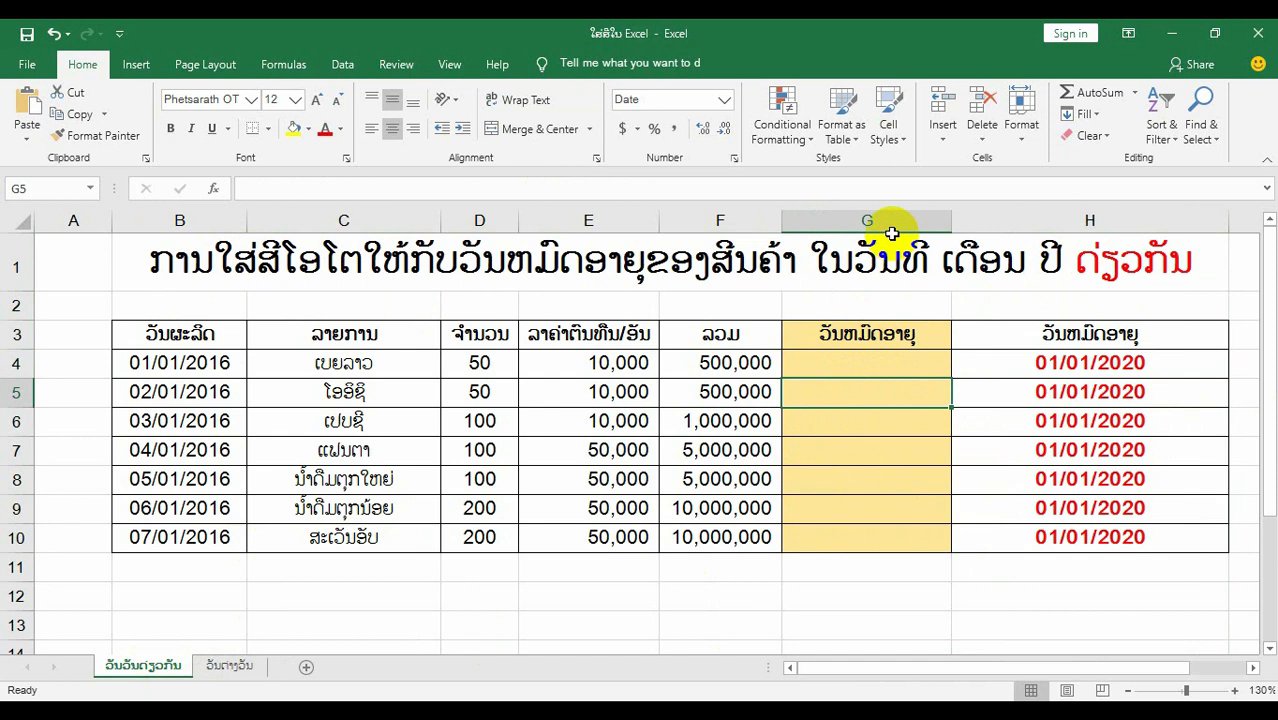
click(895, 222)
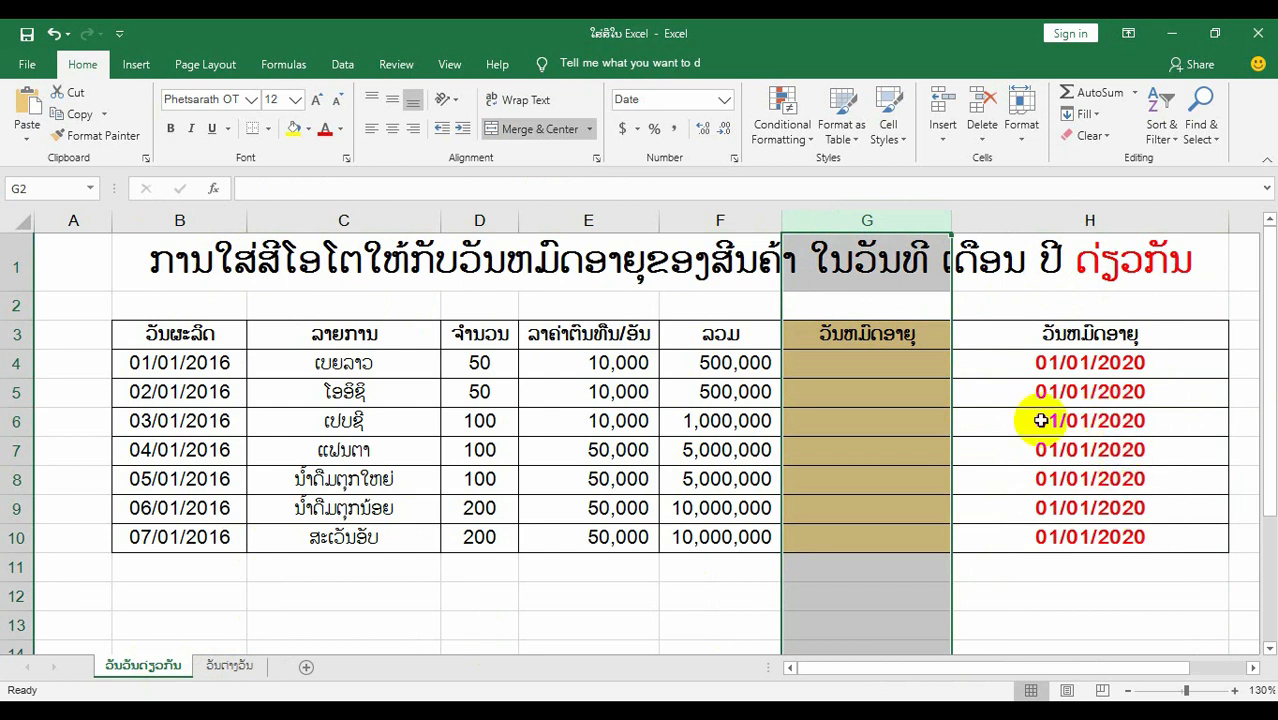
click(882, 385)
drag(177, 330, 1178, 543)
click(1098, 514)
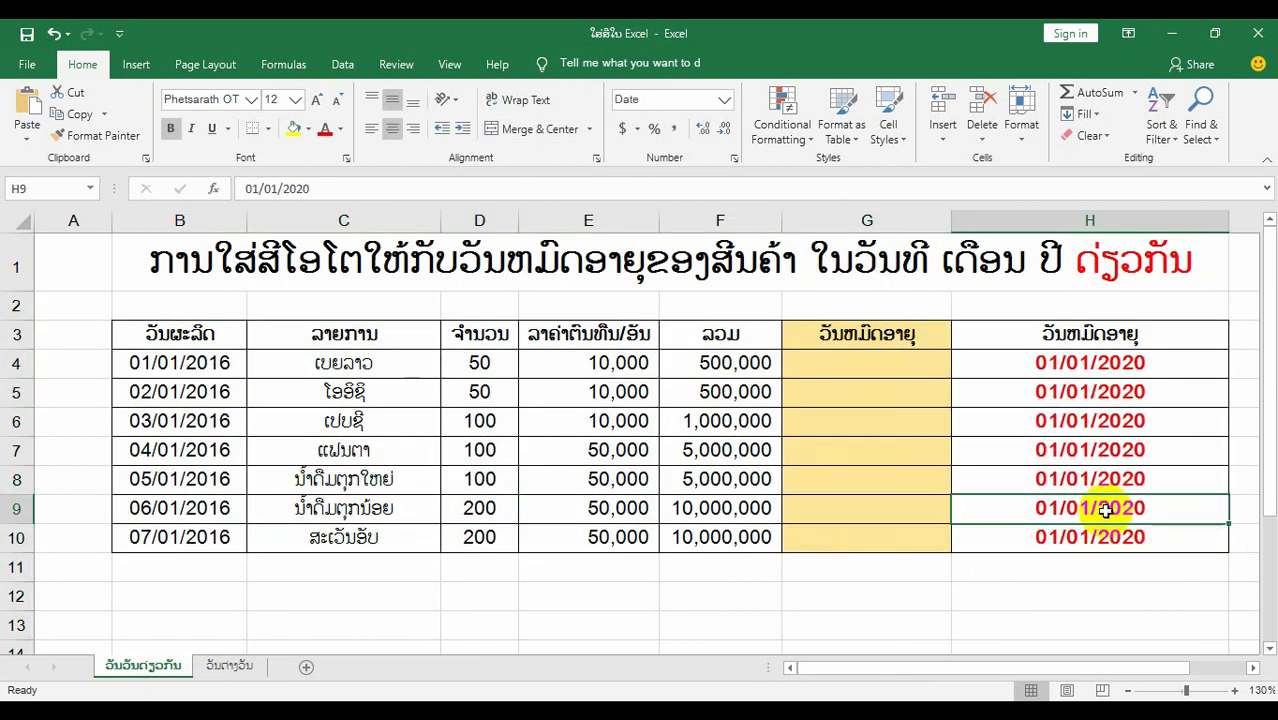
click(859, 220)
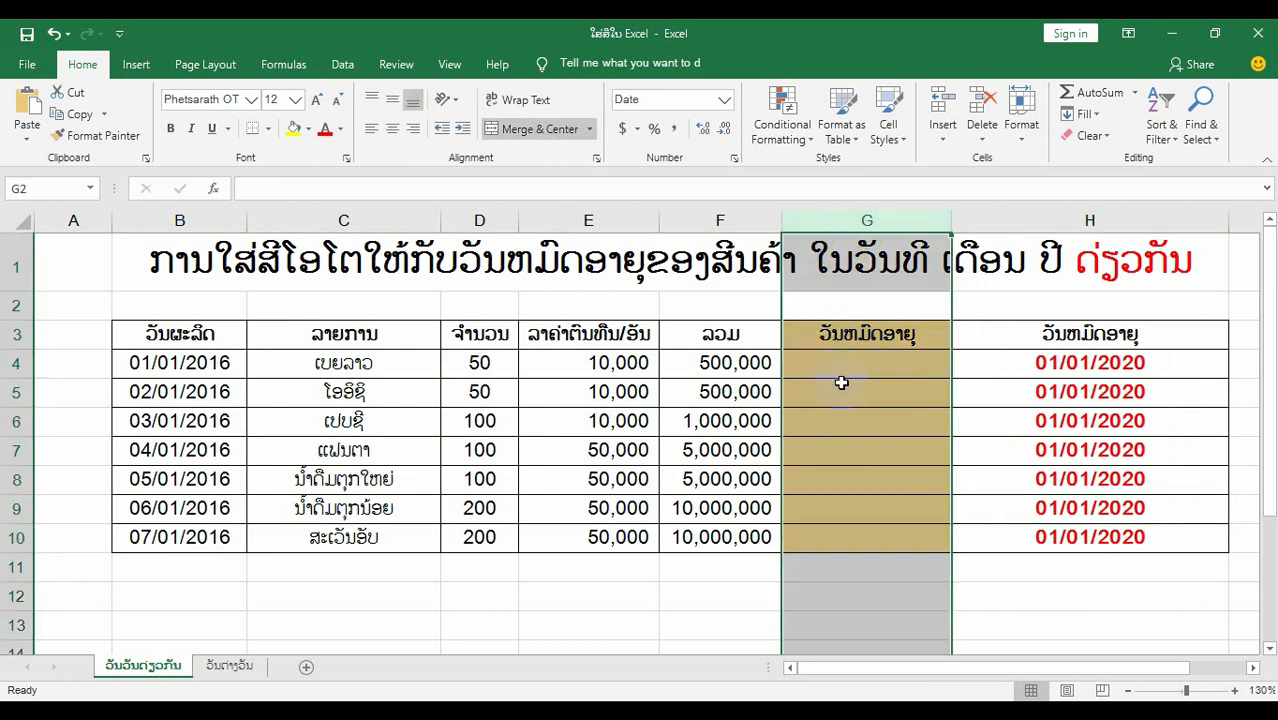
- Create a conditional formatting rule on column G for cells whose value is greater than or equal to 01/01/2020
click(782, 140)
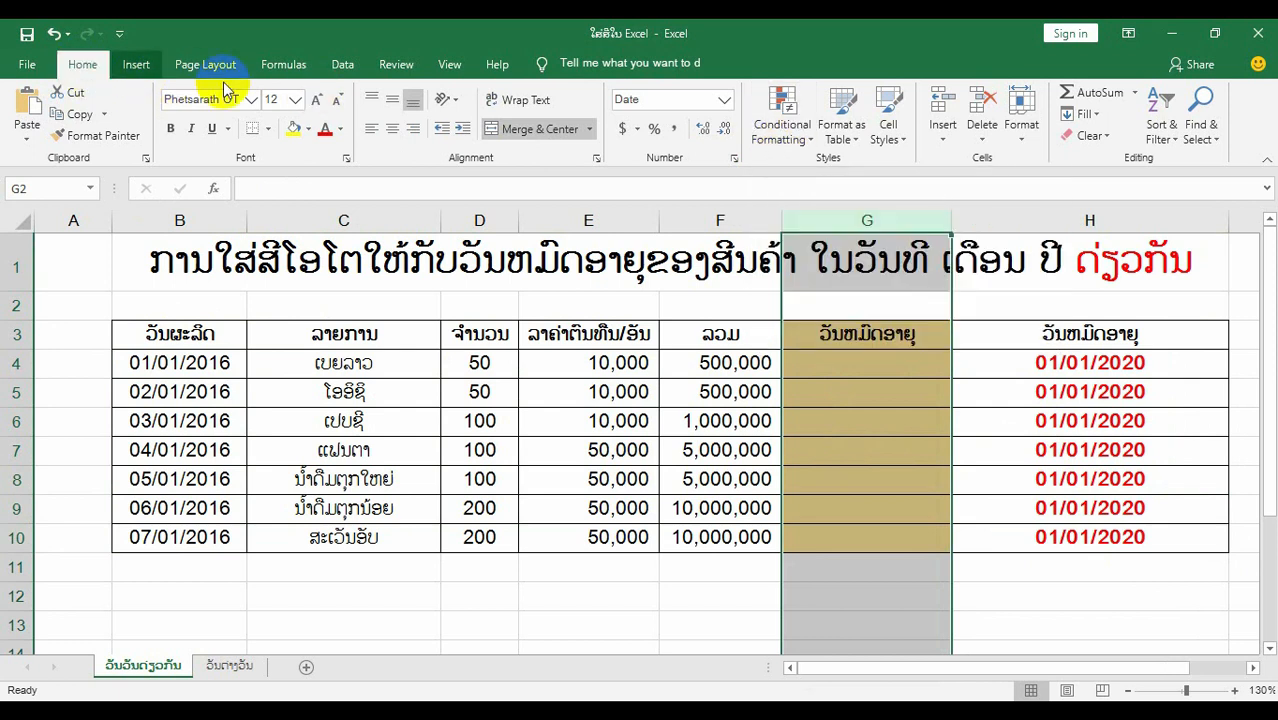
click(783, 142)
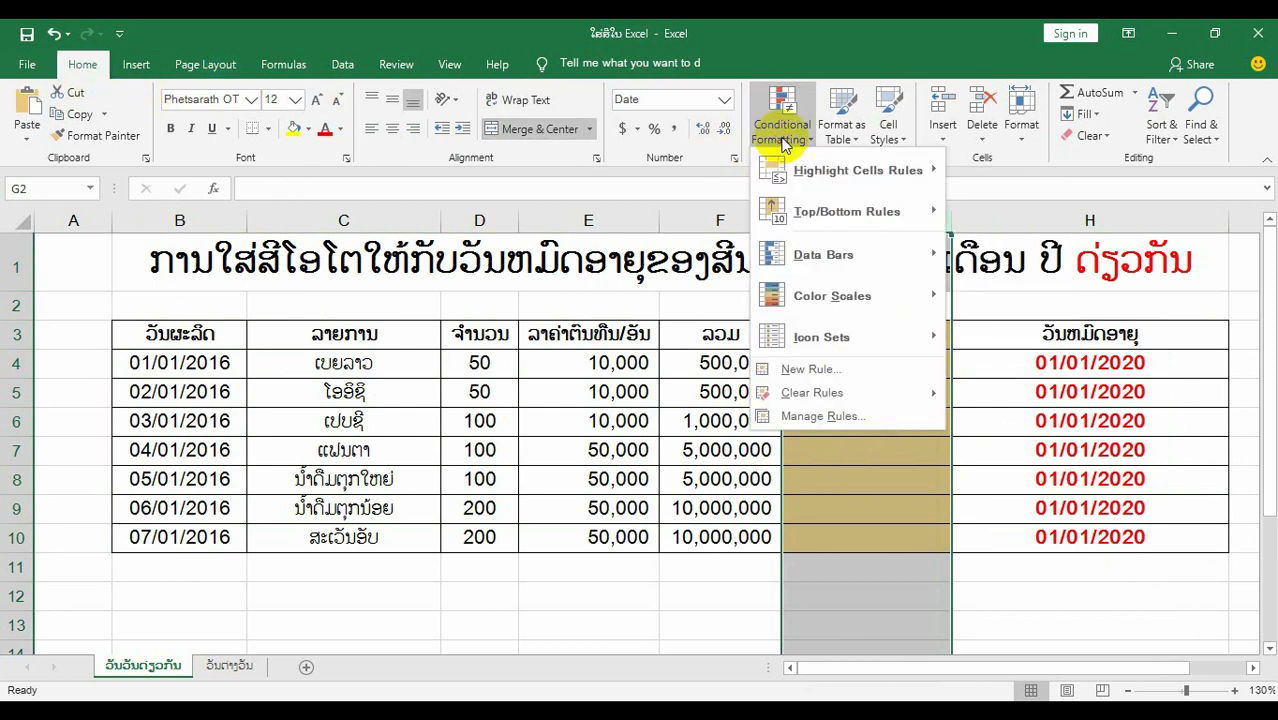
click(830, 372)
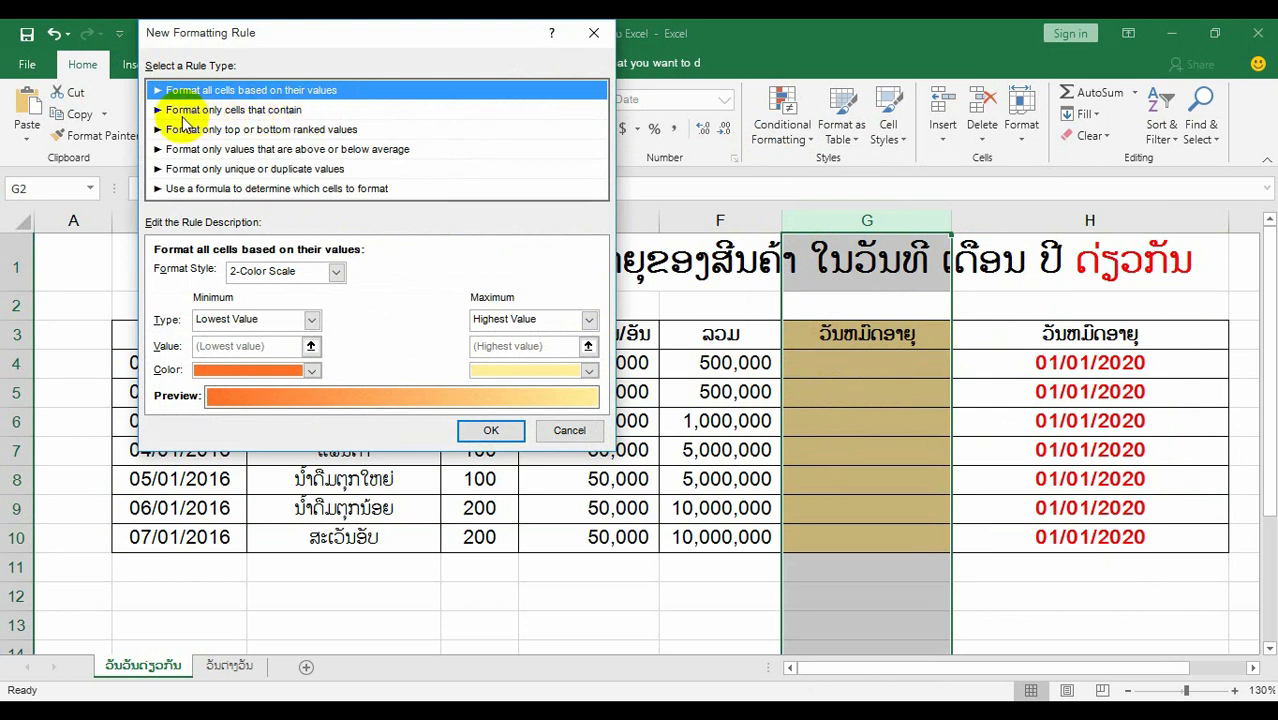
click(289, 113)
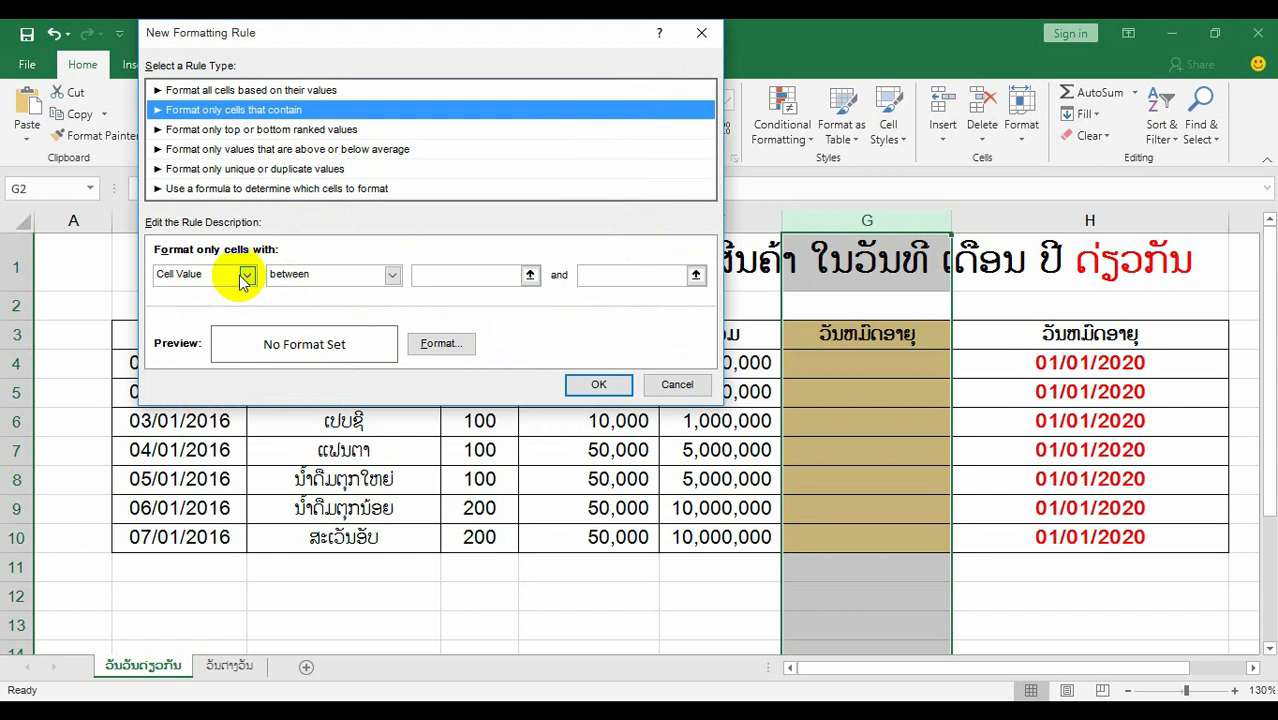
click(394, 276)
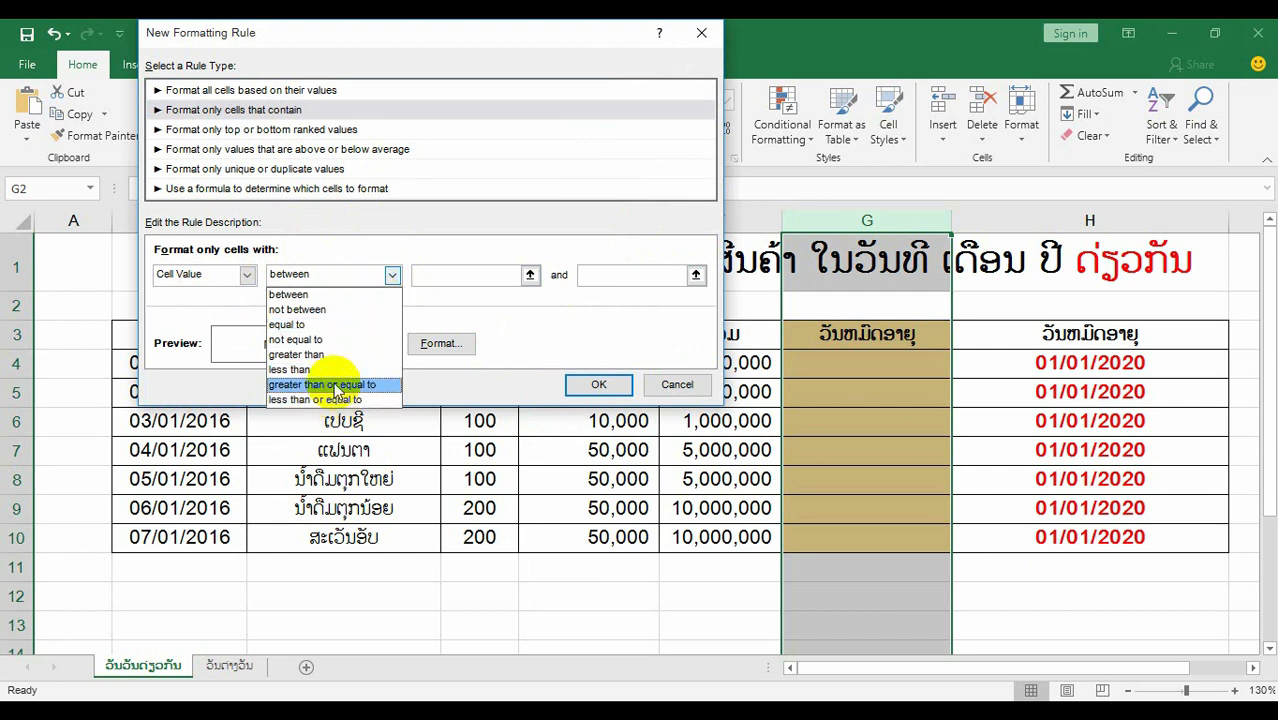
click(288, 389)
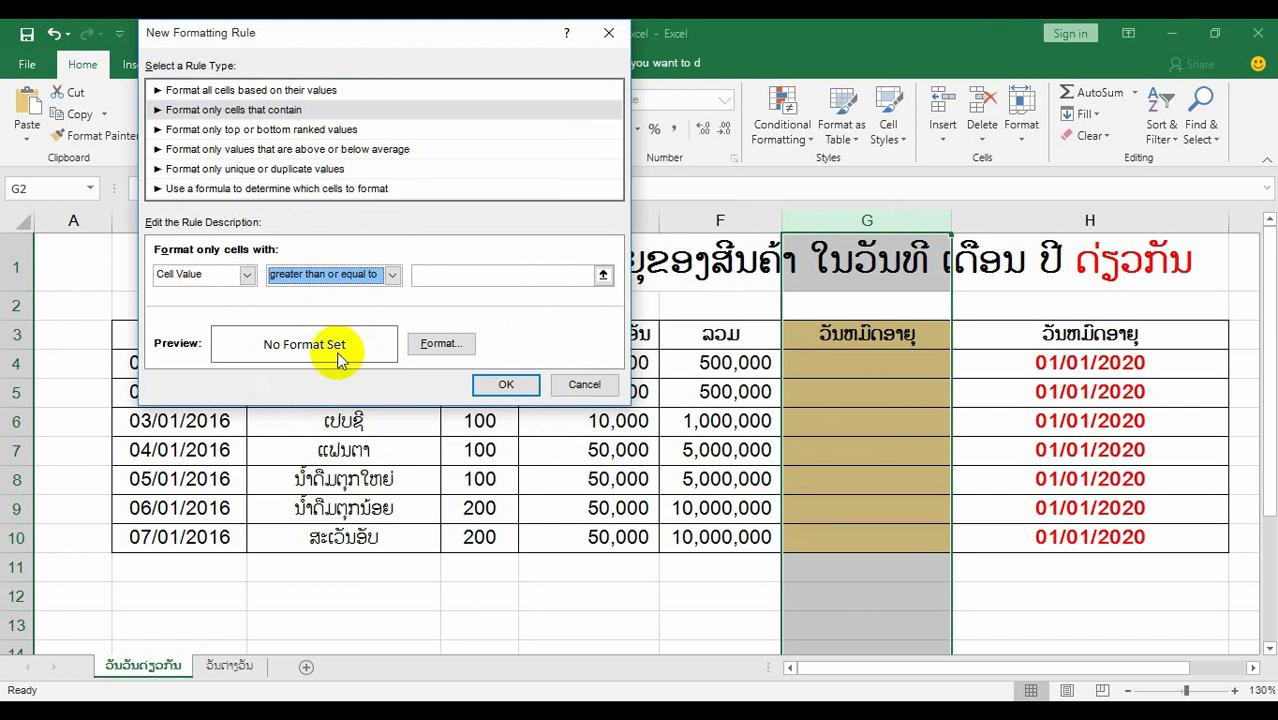
drag(448, 40, 525, 205)
click(502, 440)
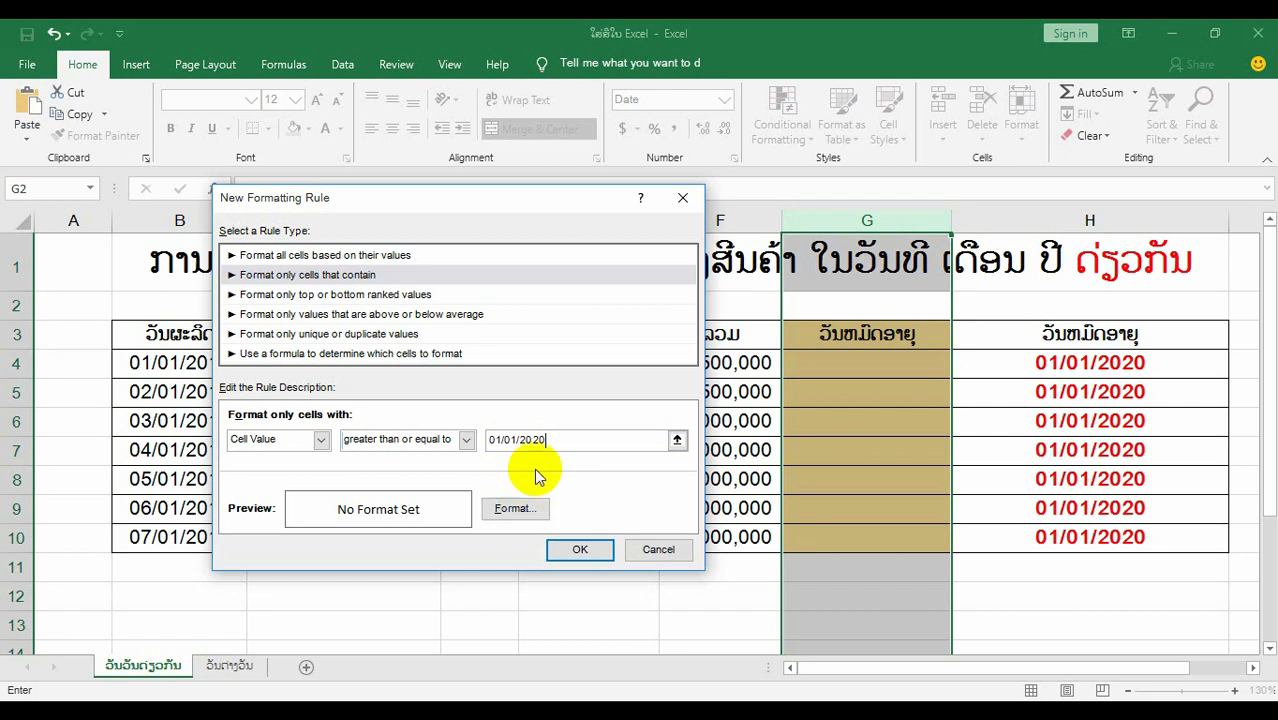
drag(557, 437, 405, 437)
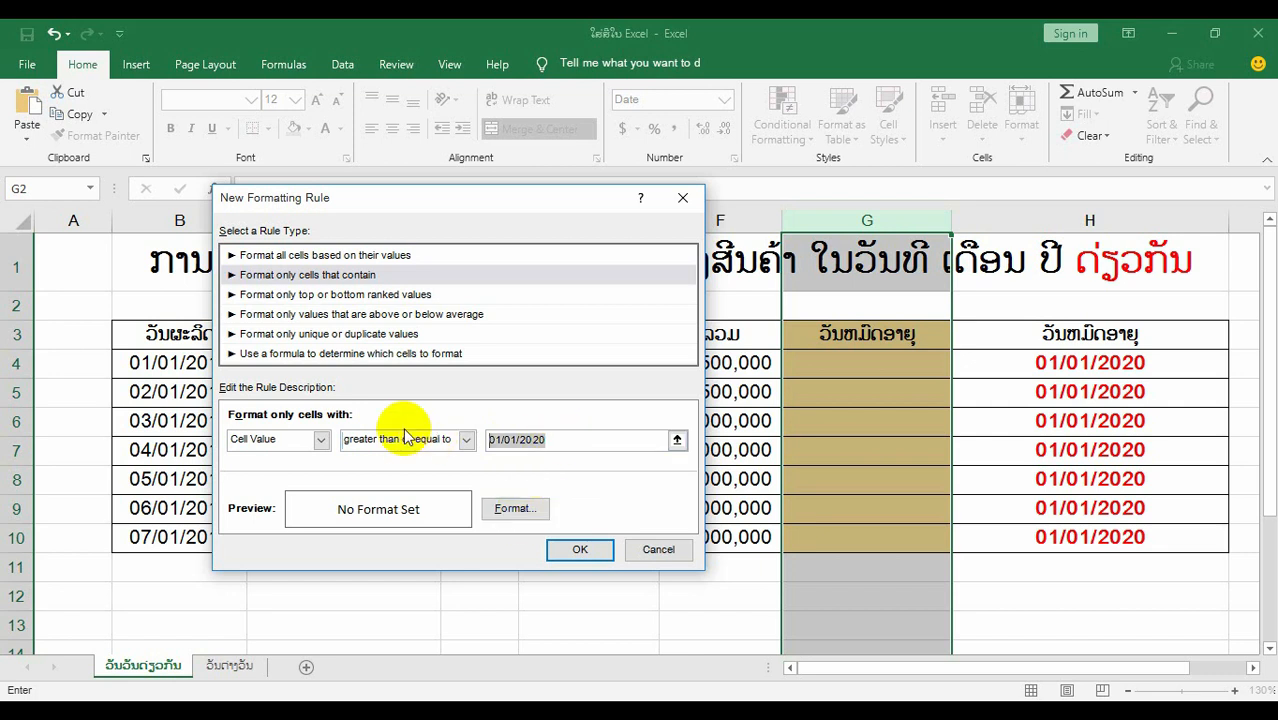
- Give the new rule a red fill with a white font and apply it to column G
click(519, 510)
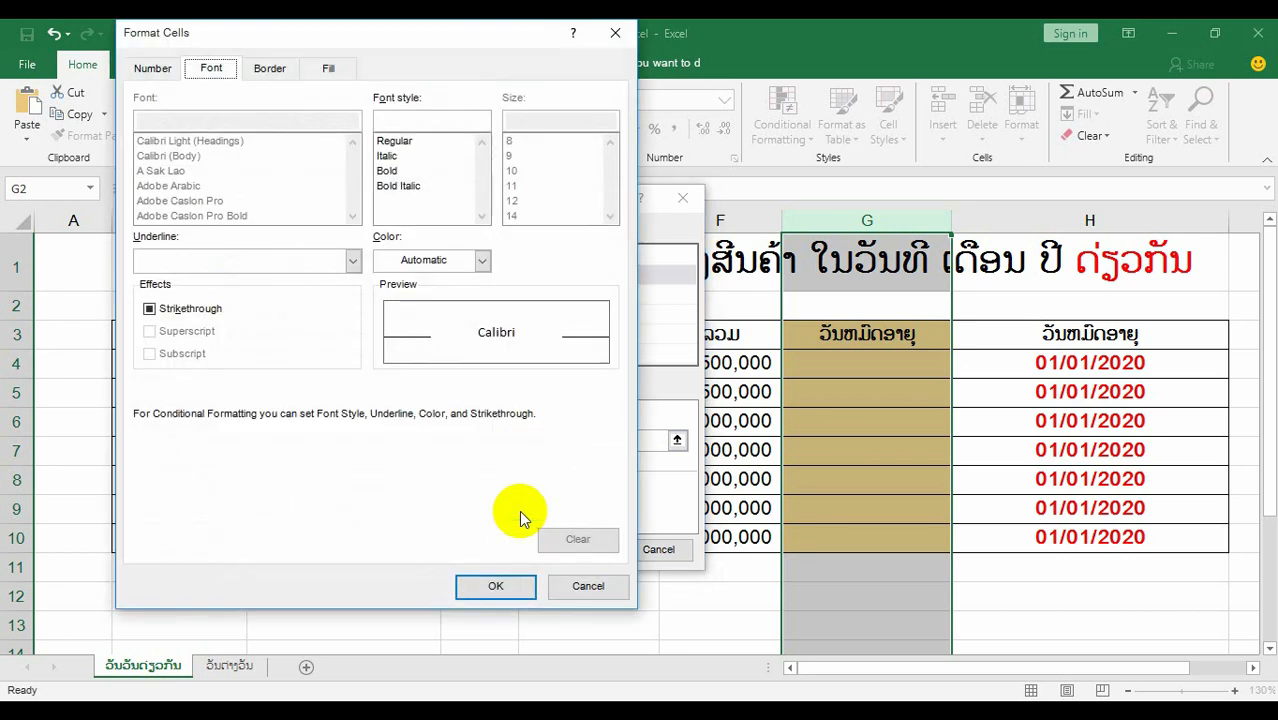
click(329, 69)
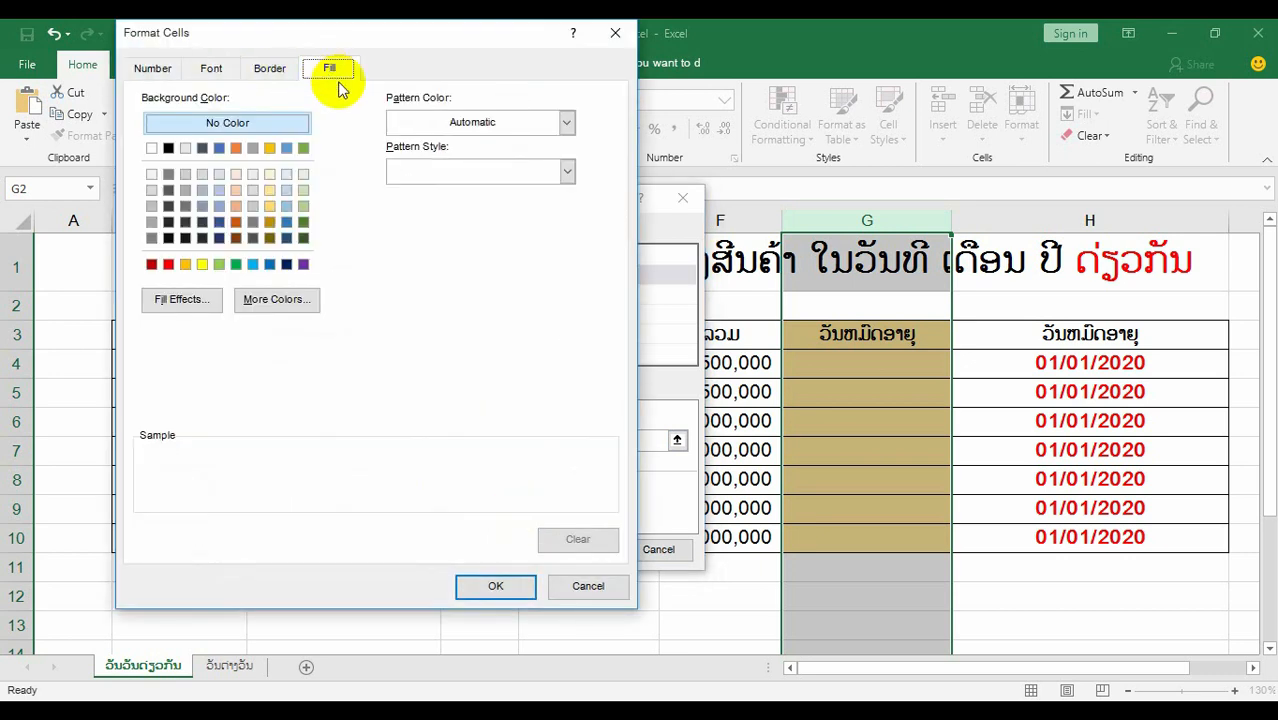
click(168, 266)
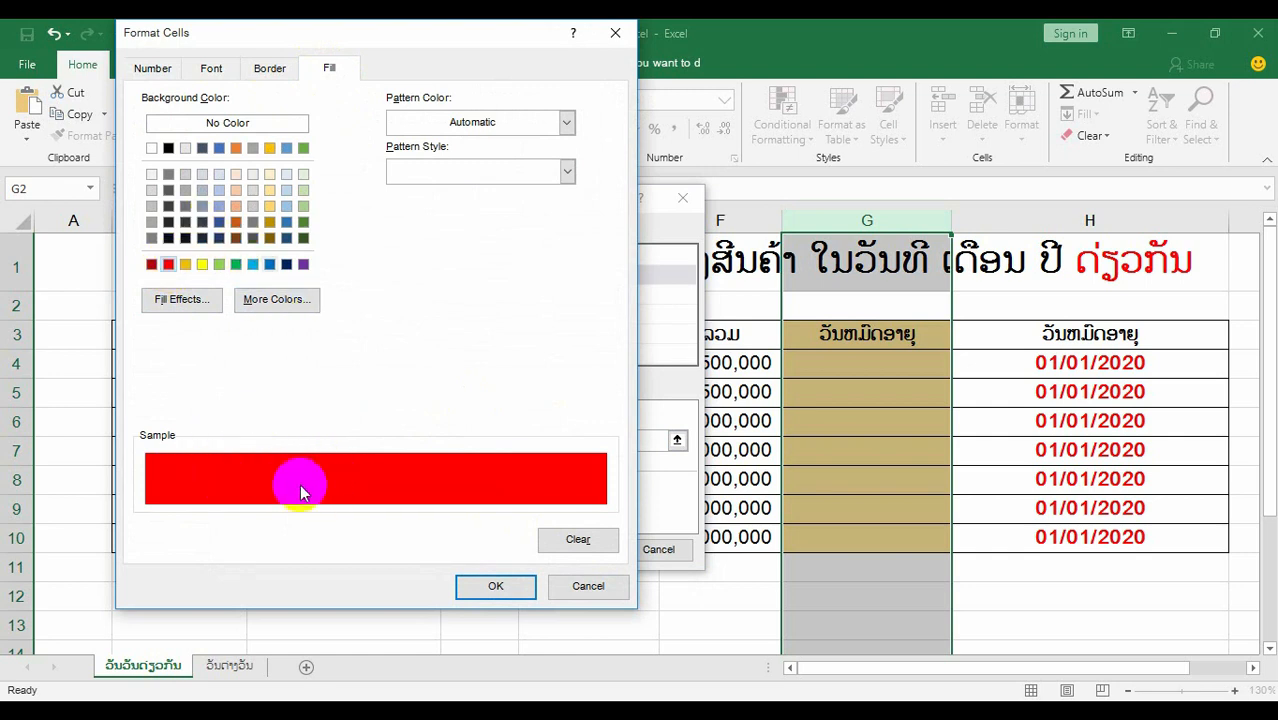
click(211, 67)
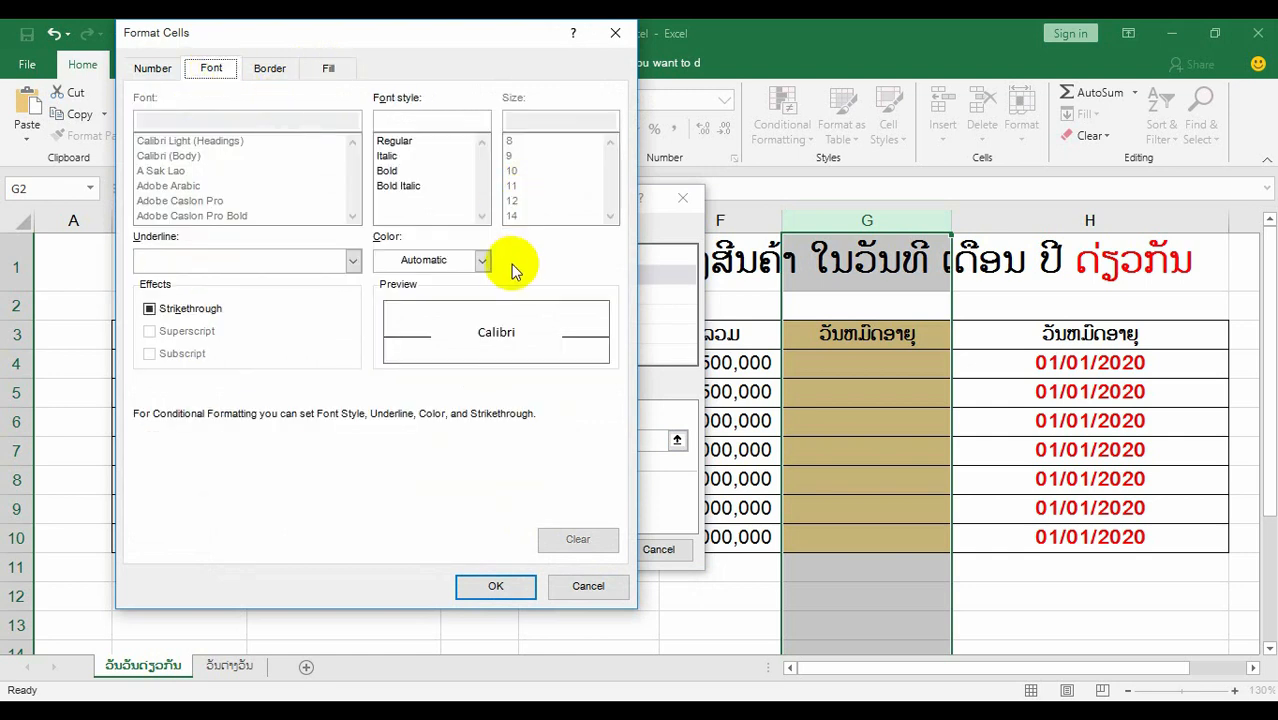
click(481, 261)
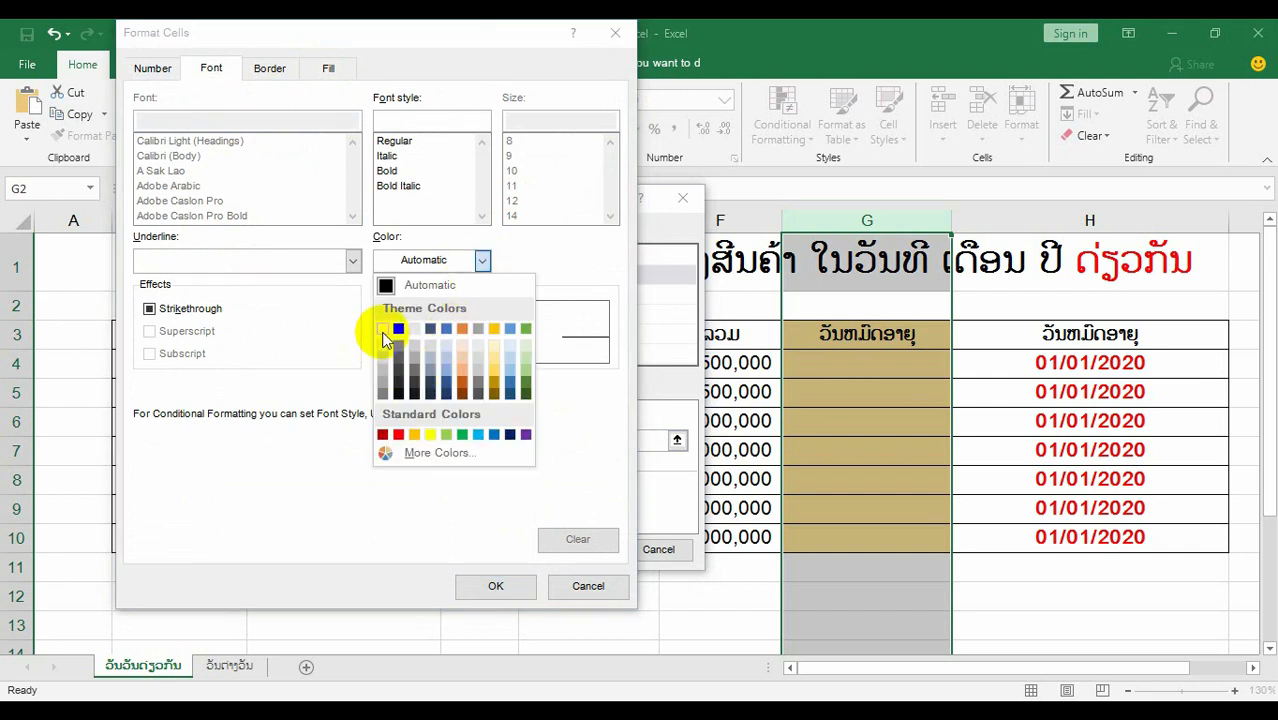
click(383, 332)
click(496, 585)
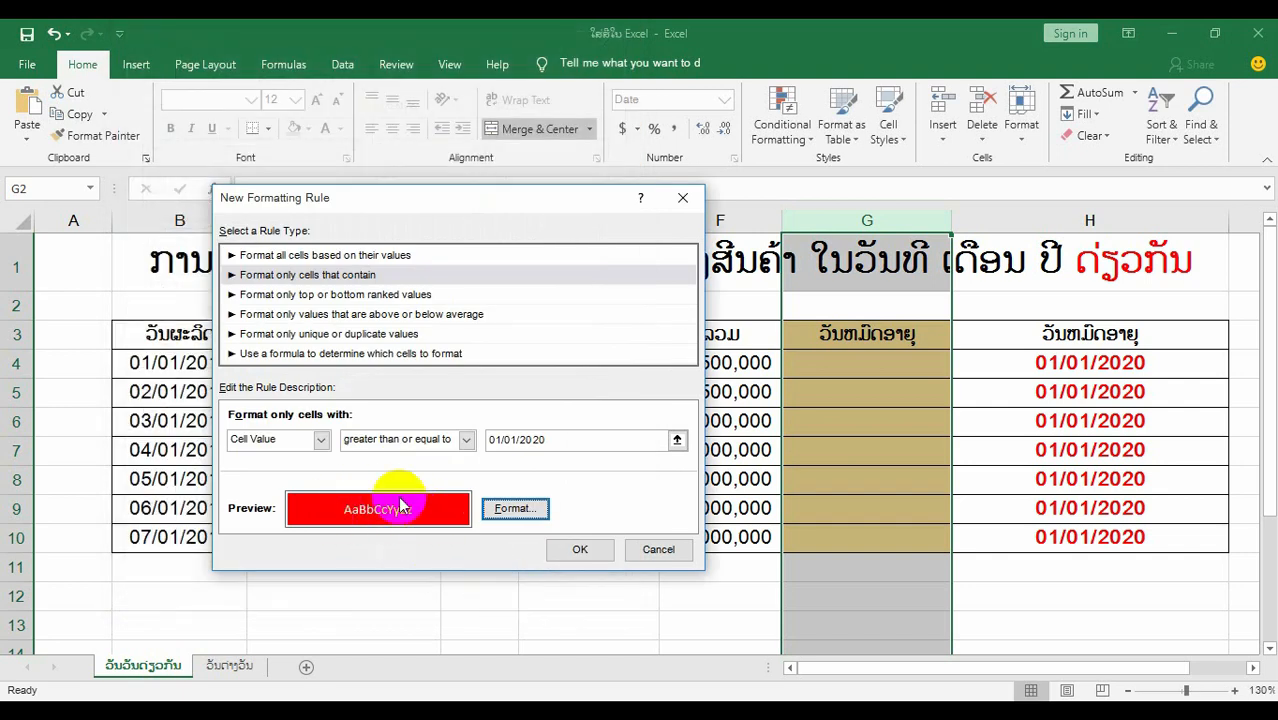
click(583, 551)
- Enter the expiry date 01/01/2019 in cell G10 to test the rule
click(860, 391)
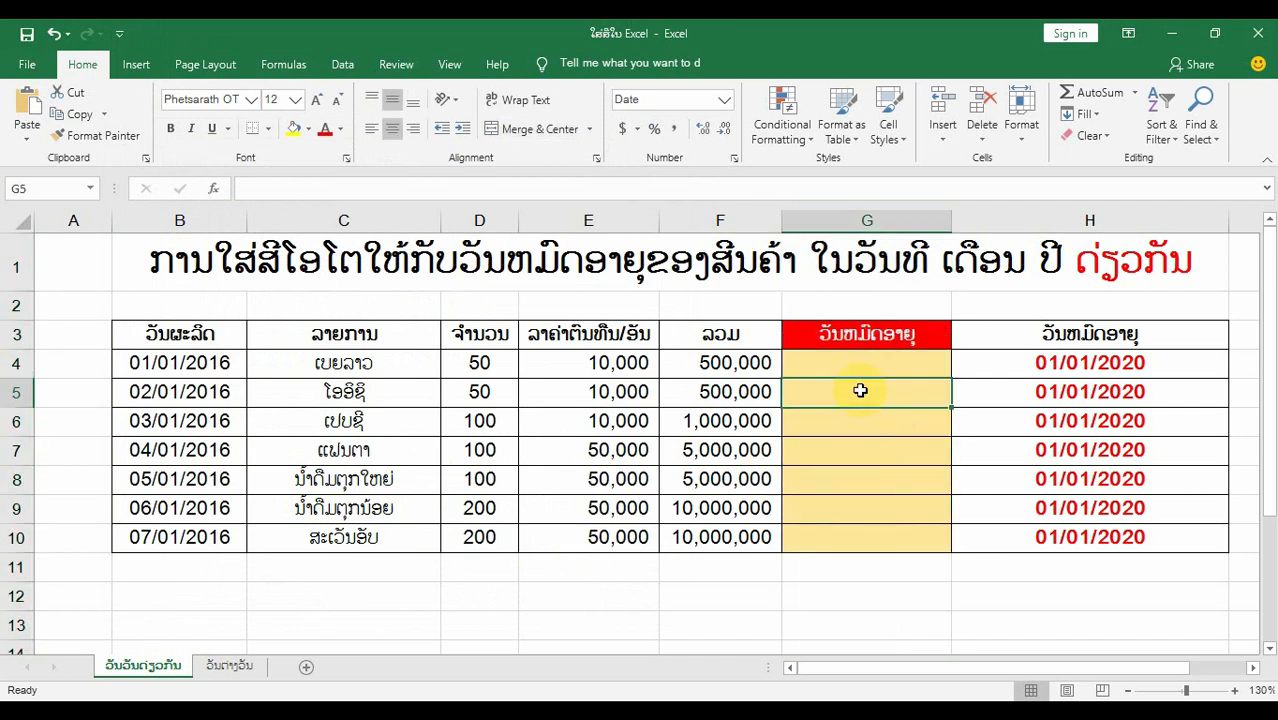
click(856, 220)
click(868, 418)
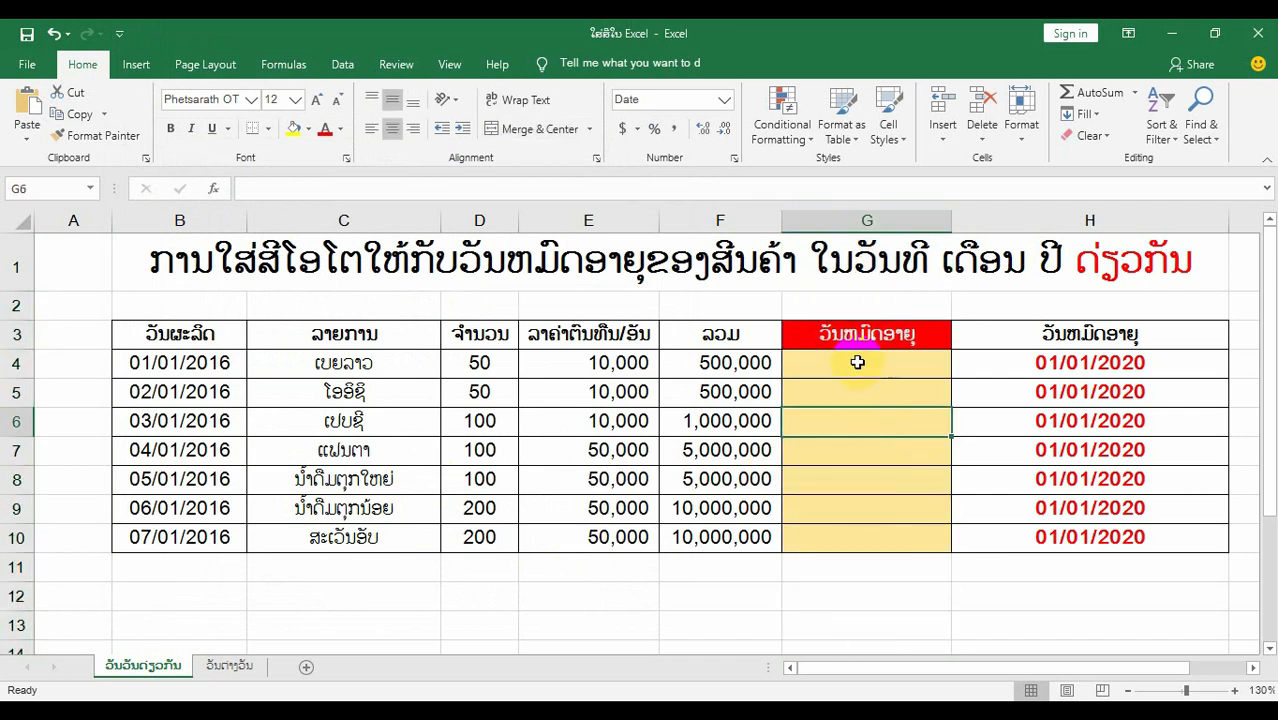
click(857, 363)
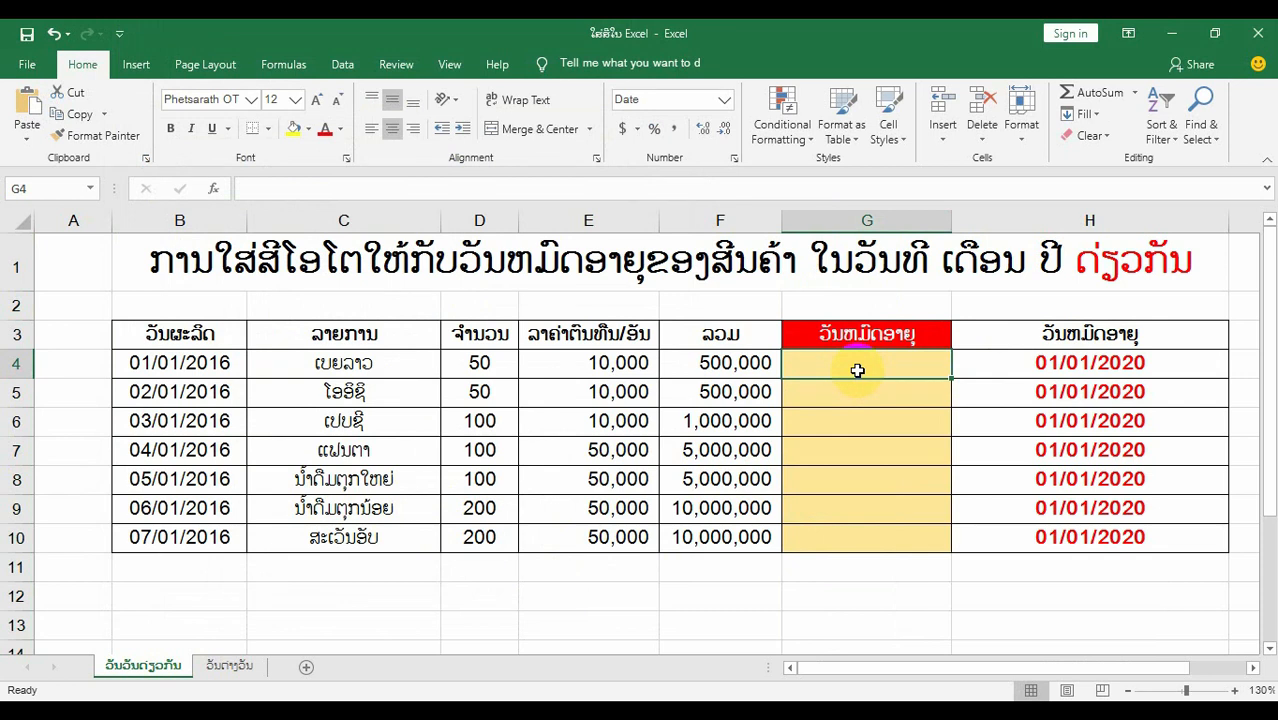
click(884, 536)
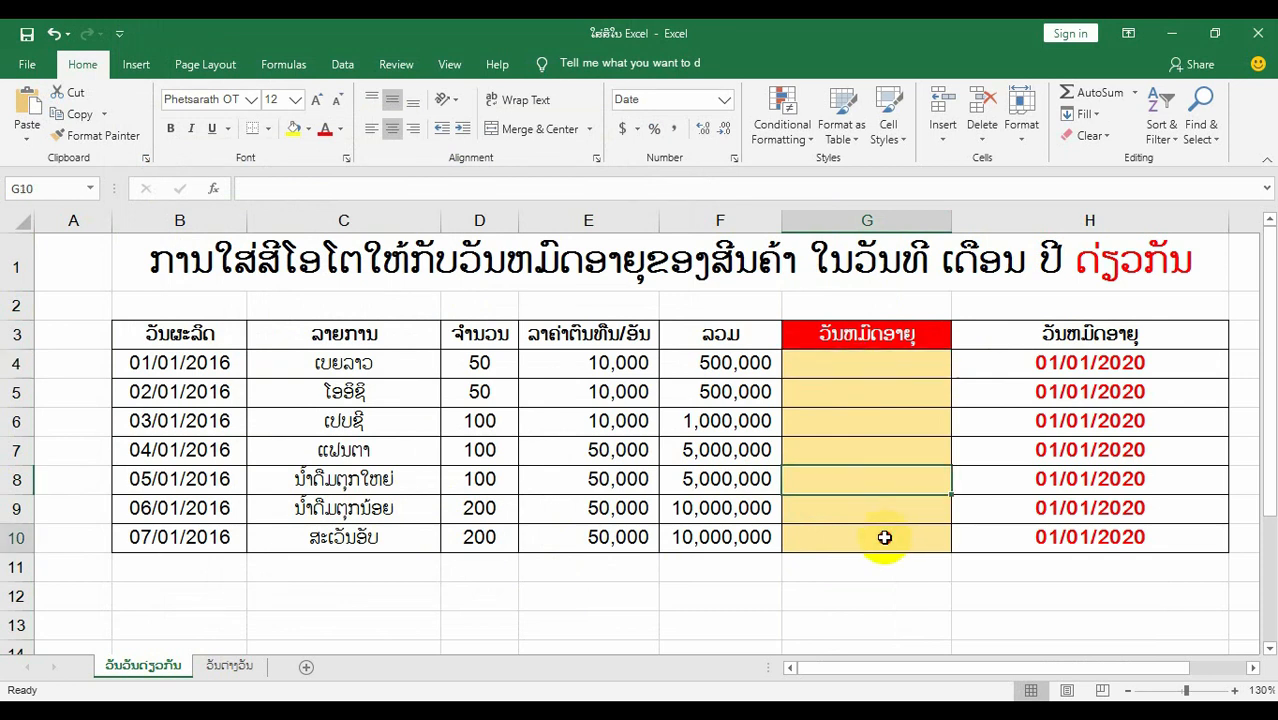
text(01/01/20)
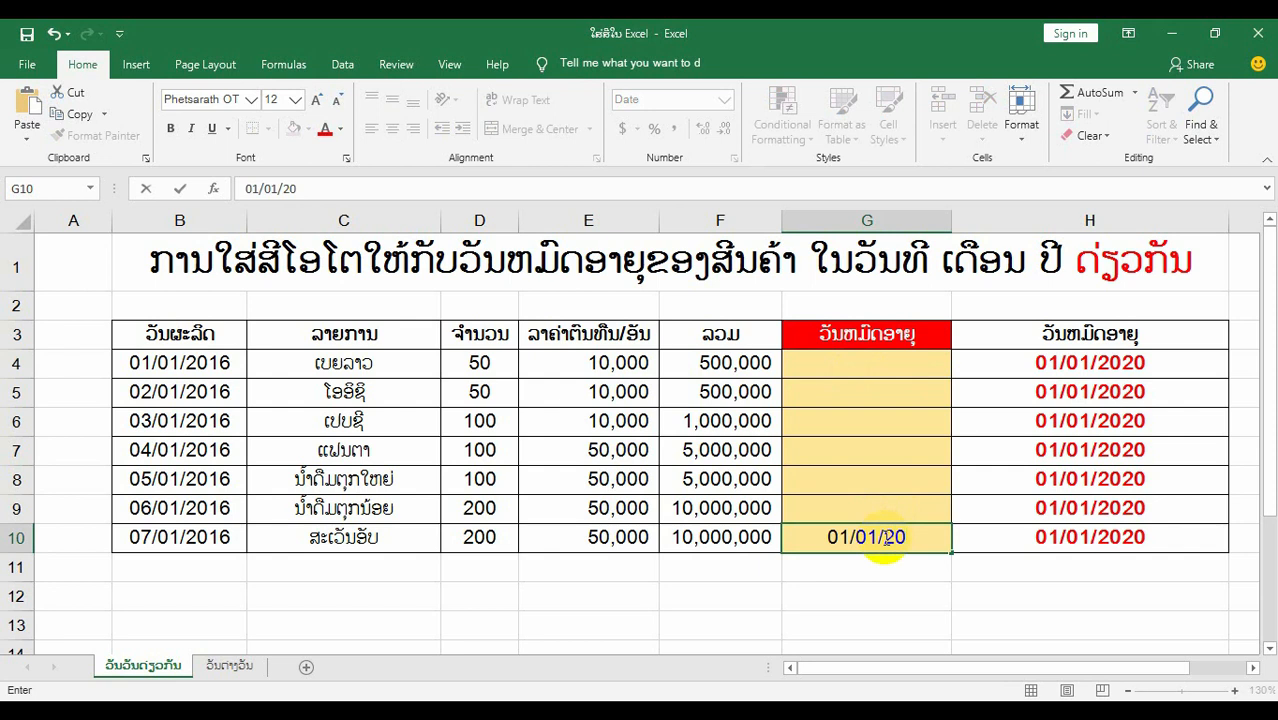
key(Return)
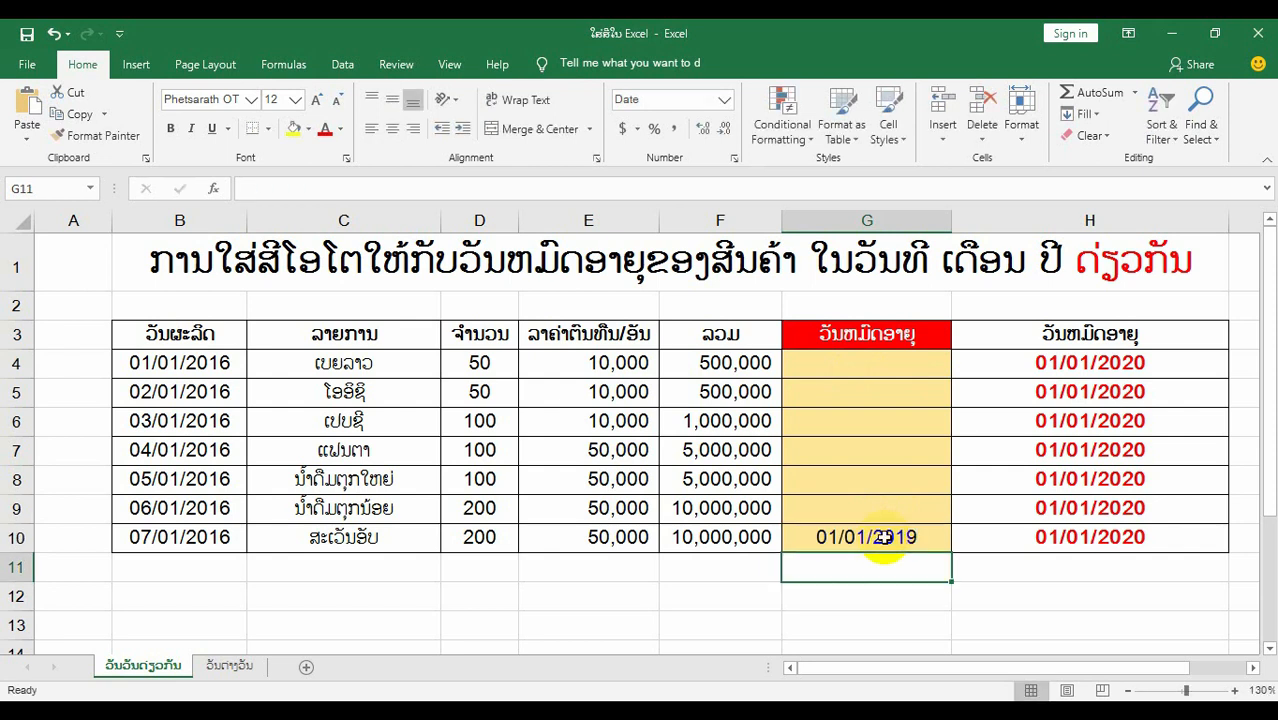
- Change the expiry date in G10 to 01/01/2020
click(883, 537)
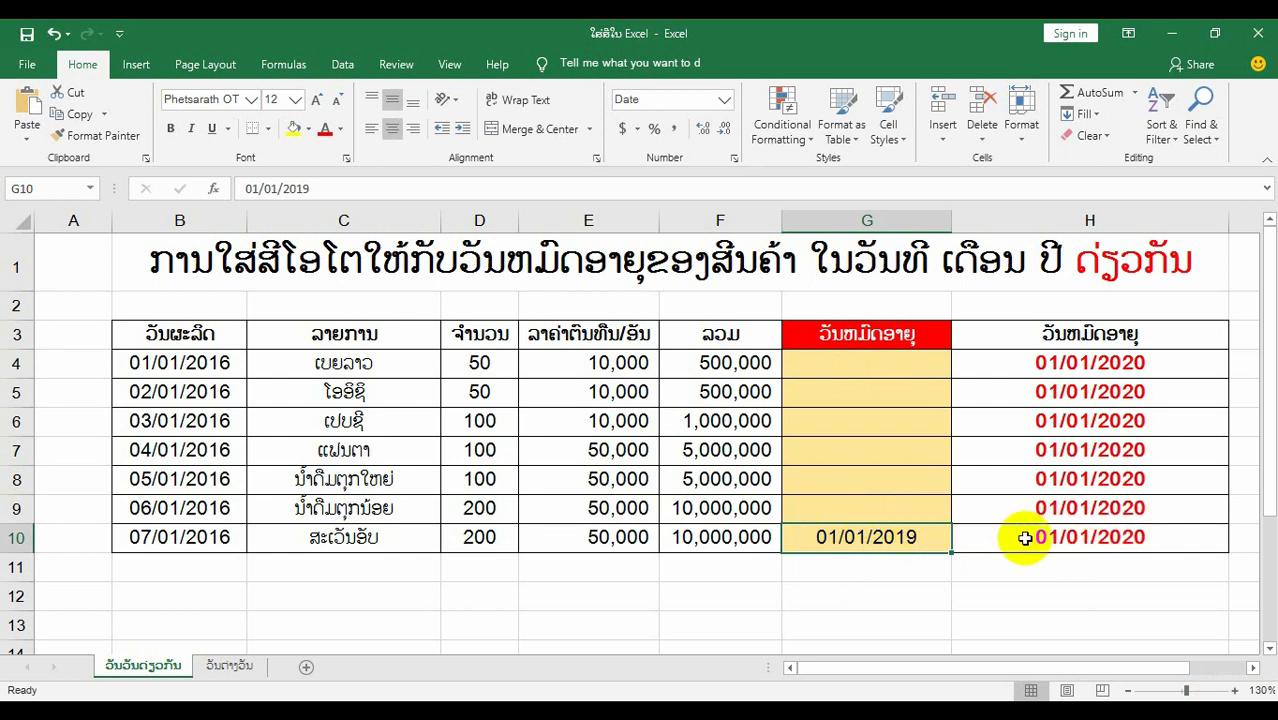
double_click(927, 540)
key(BackSpace)
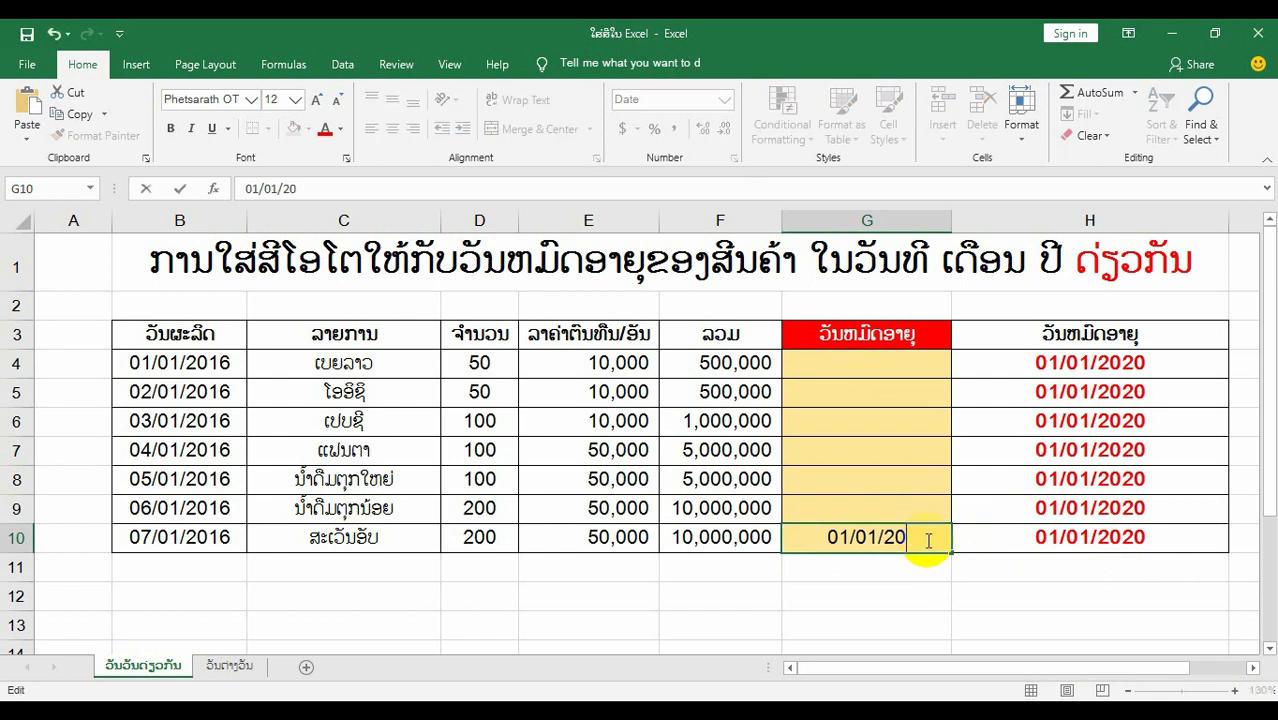
text(20)
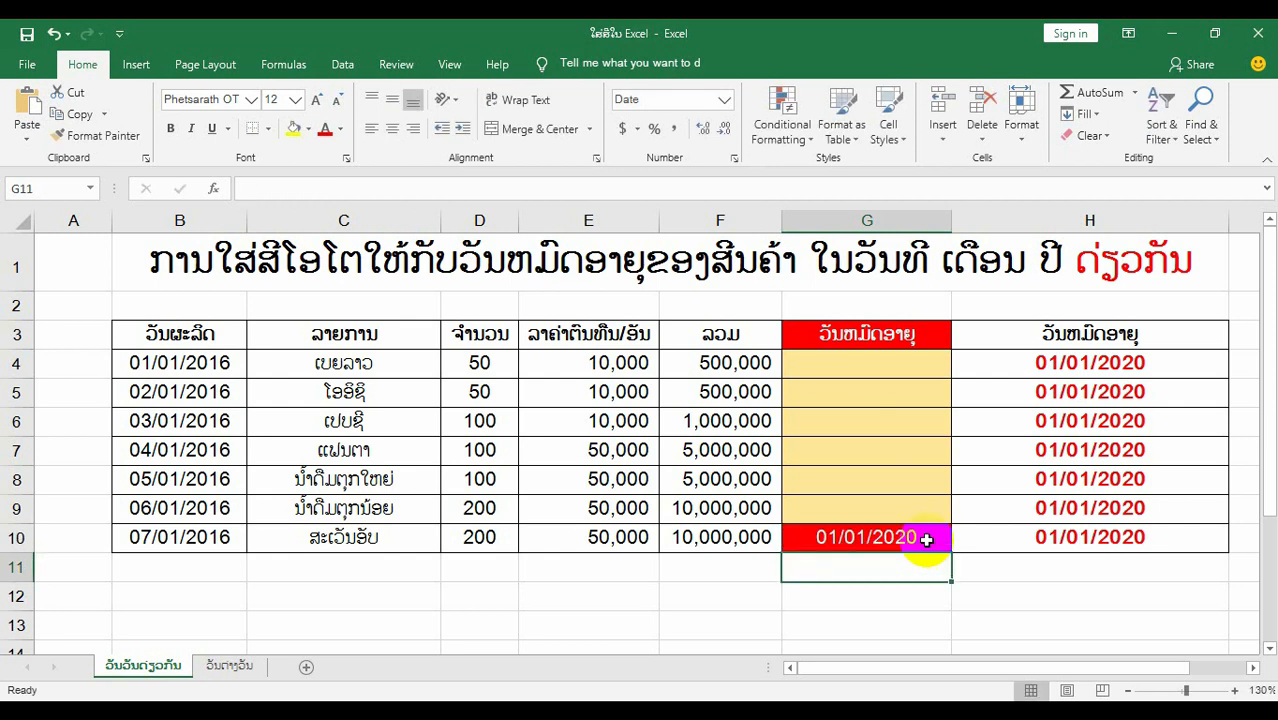
- Test further expiry dates in G10 by setting it to 02/01/2020 and finally to 03/01/2020
double_click(833, 538)
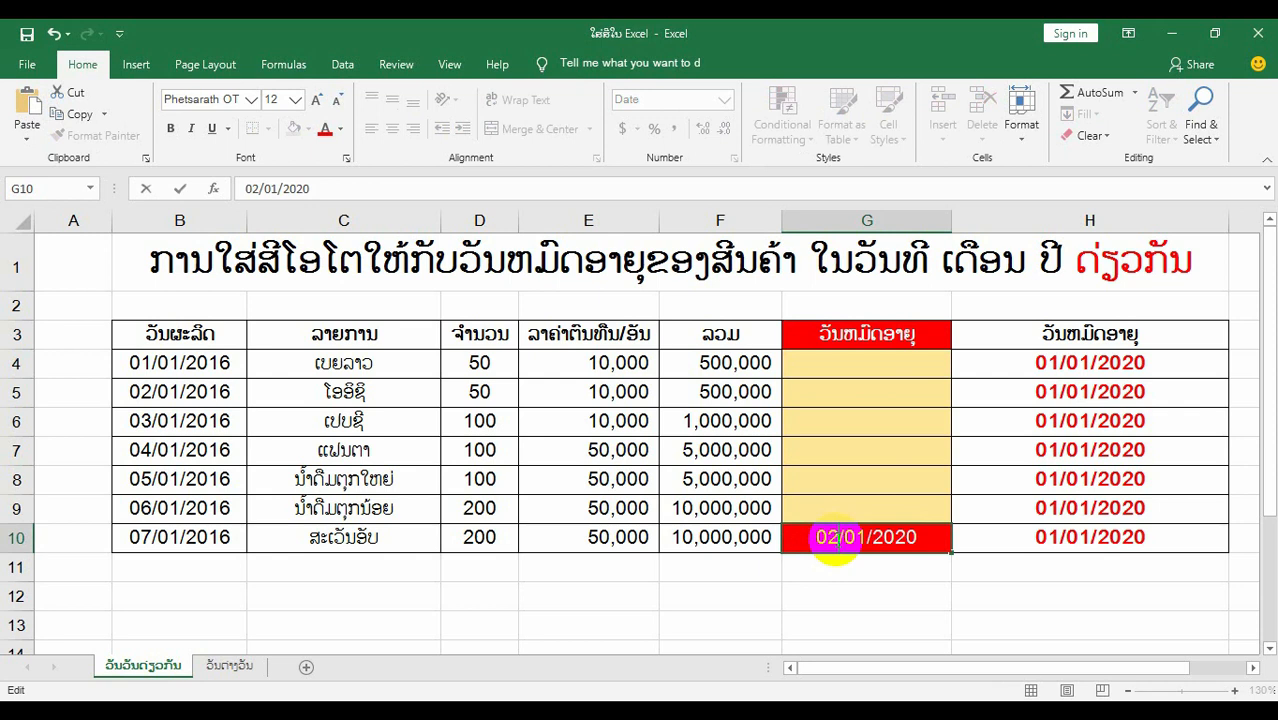
key(Return)
double_click(836, 538)
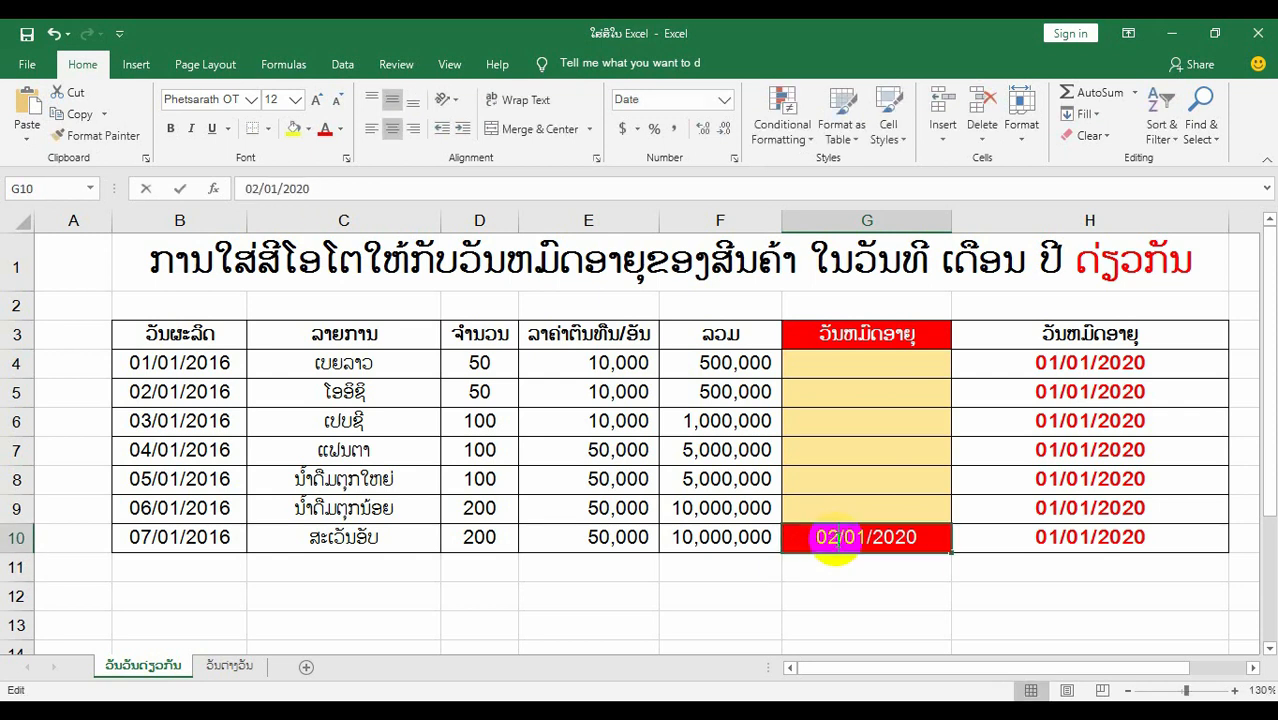
key(BackSpace)
text(3)
key(Return)
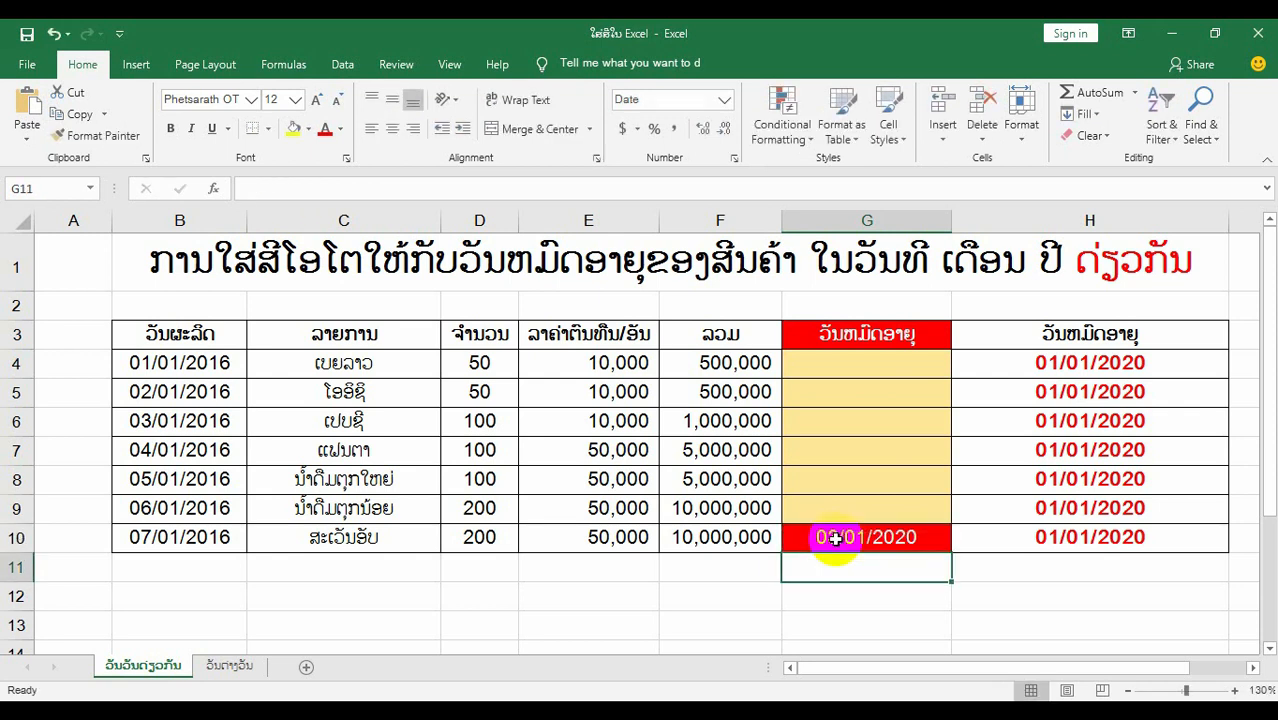
click(835, 538)
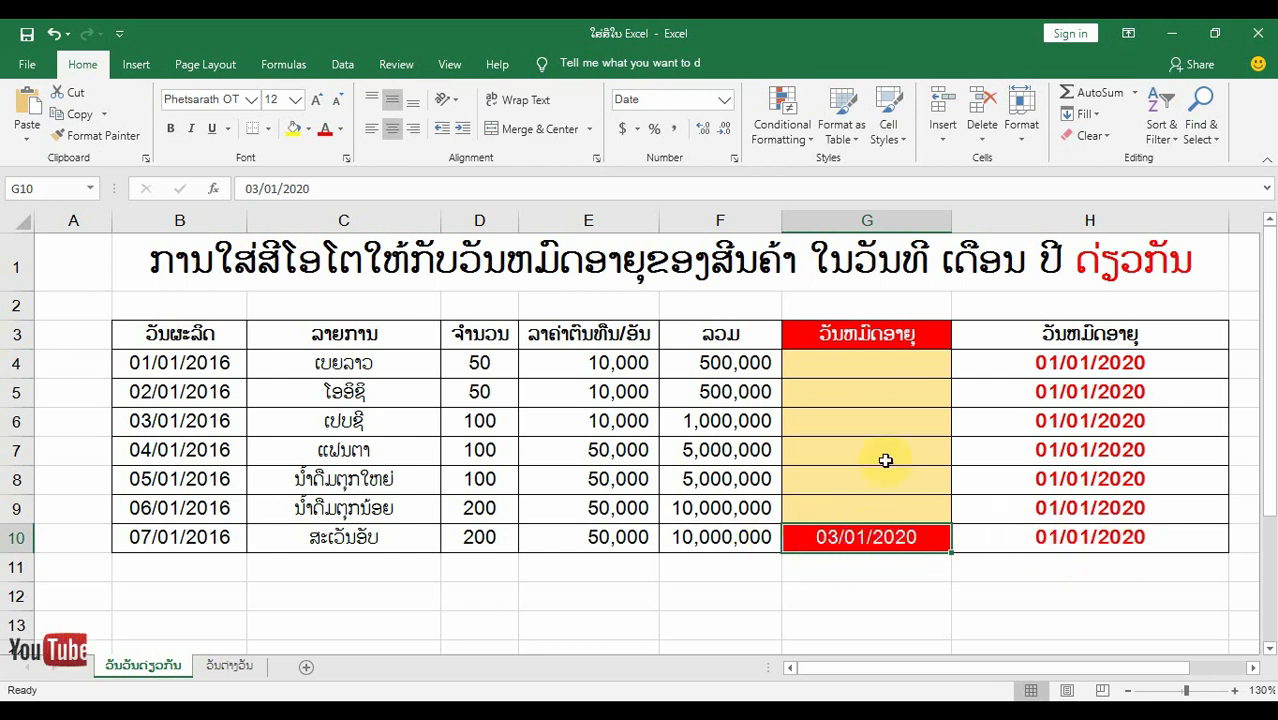
- Check the title in B1, open the second sheet, and examine its differing due dates in column H
click(884, 360)
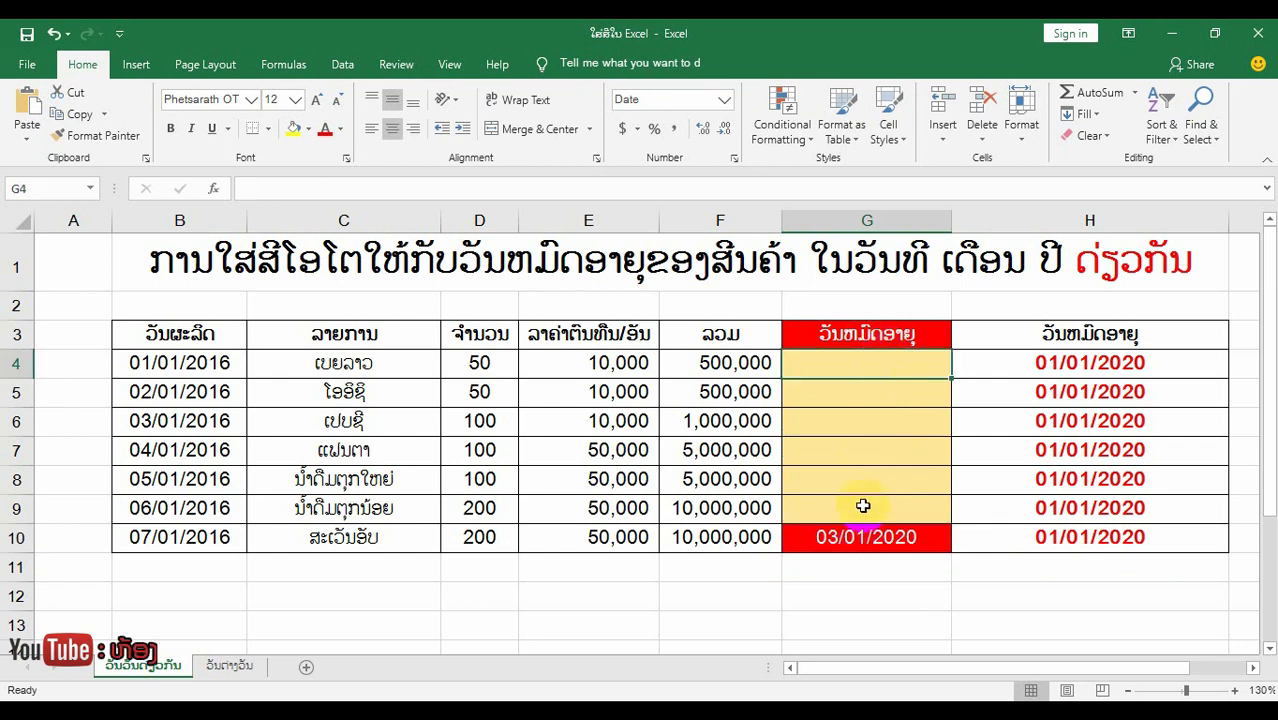
click(1108, 258)
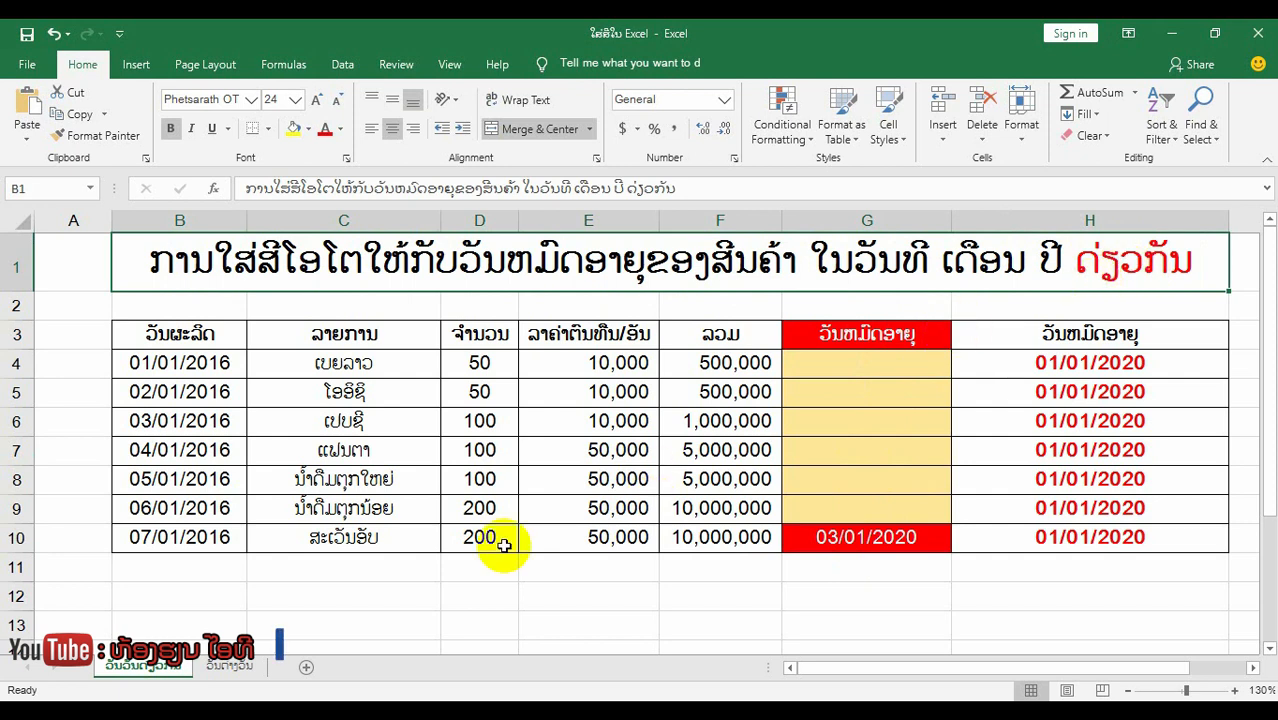
click(236, 667)
click(1118, 221)
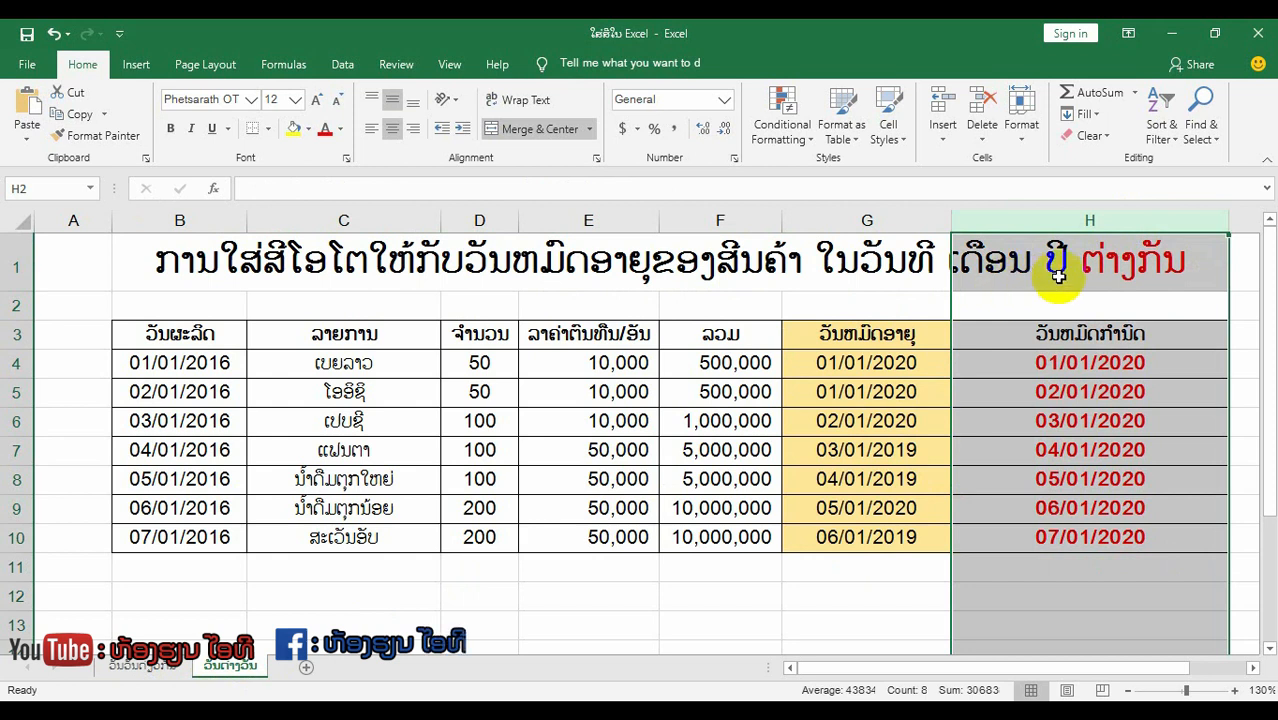
click(1052, 364)
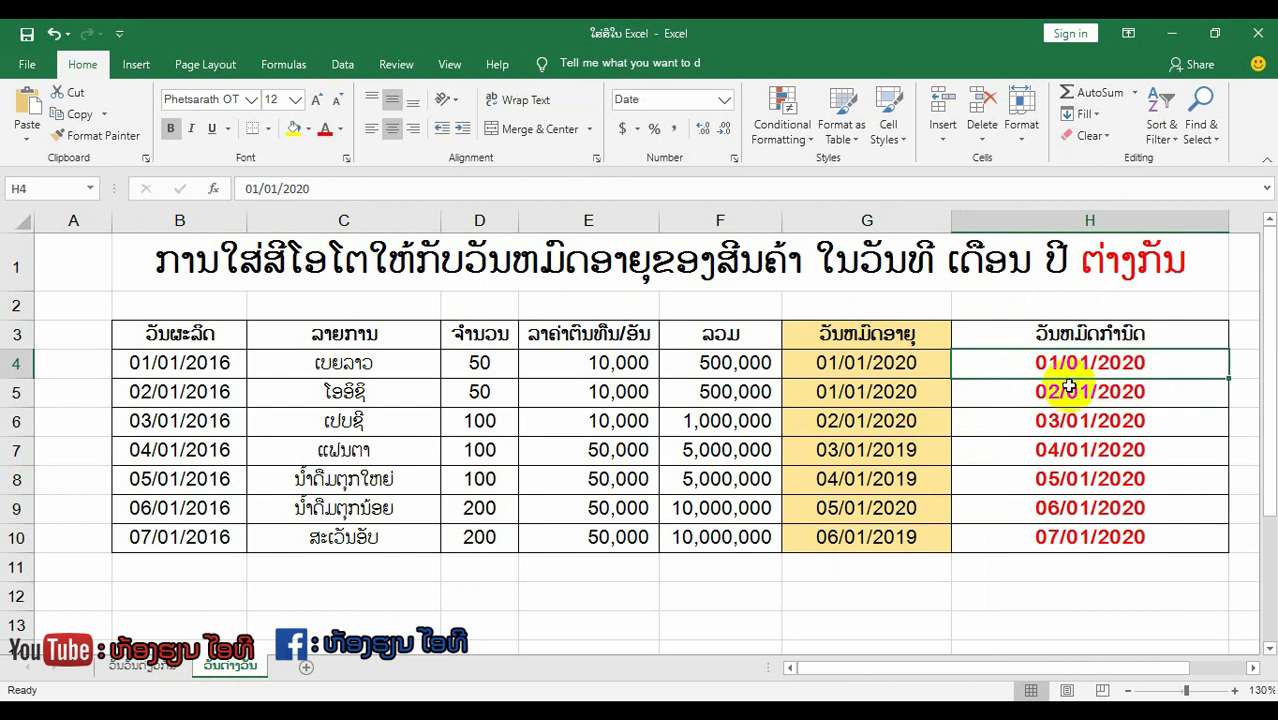
click(1075, 391)
click(1047, 421)
click(1036, 450)
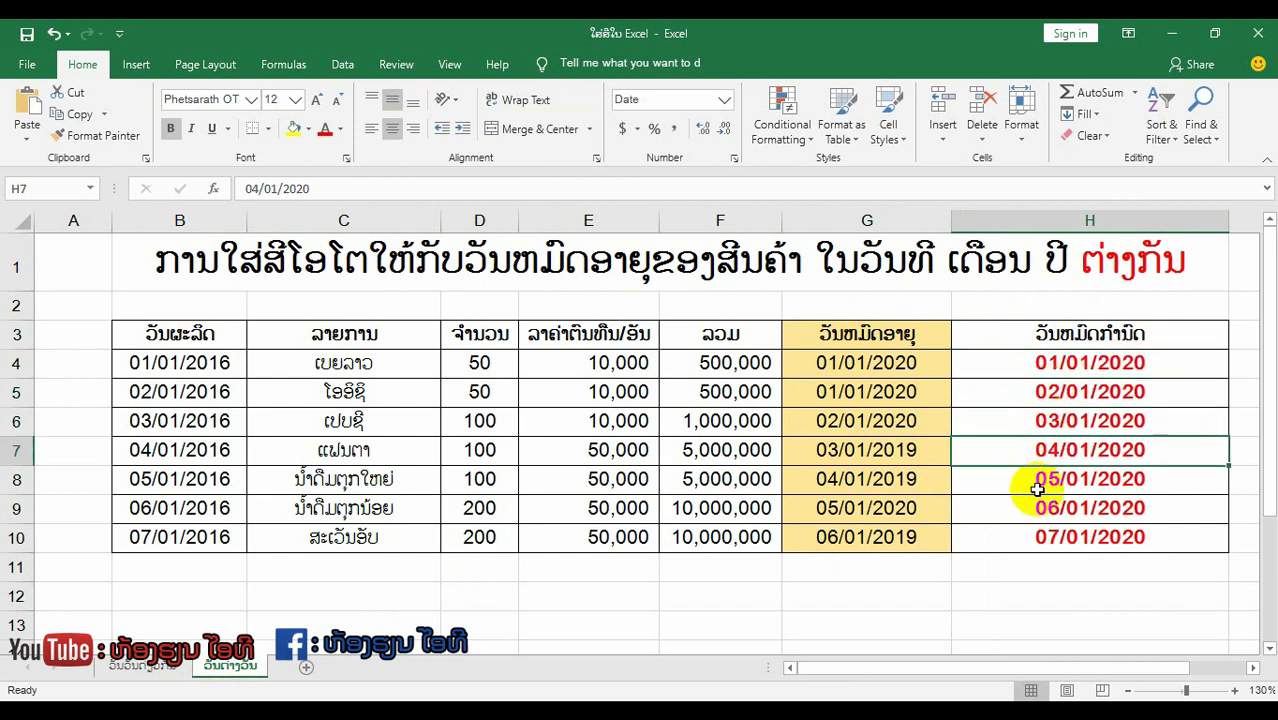
click(1038, 488)
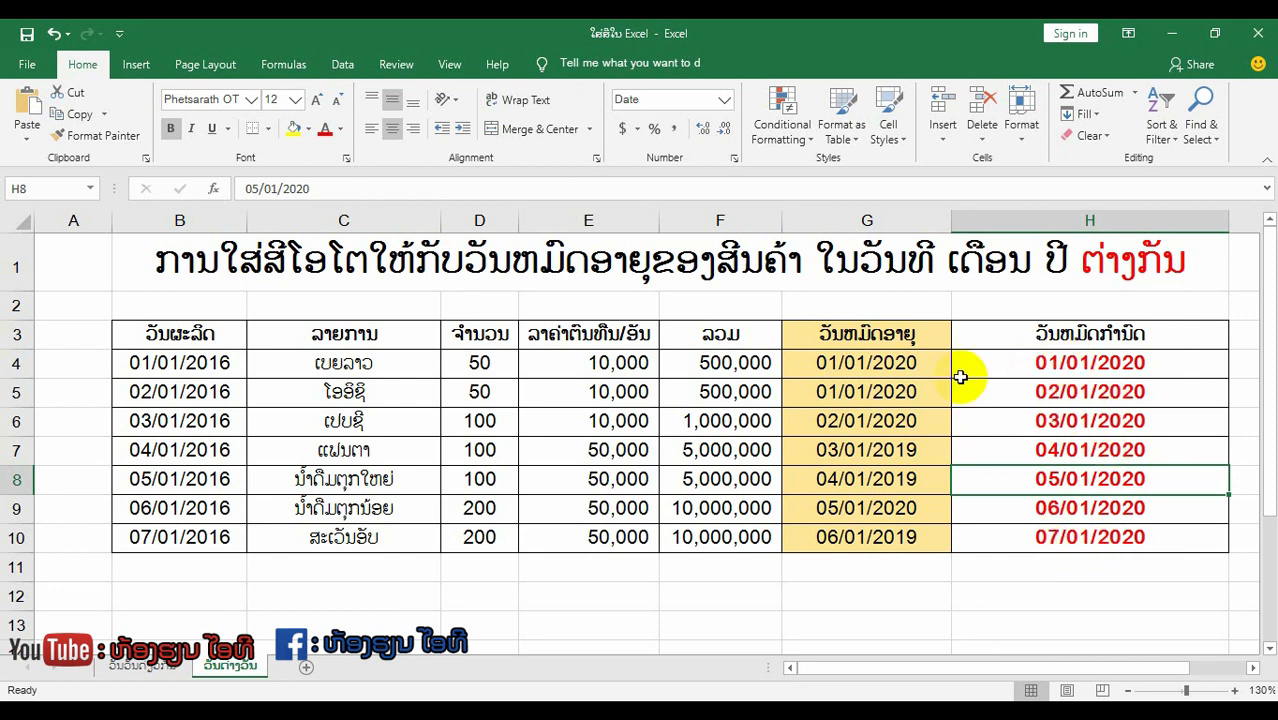
- Clear the existing expiry dates from cells G4:G10
click(858, 365)
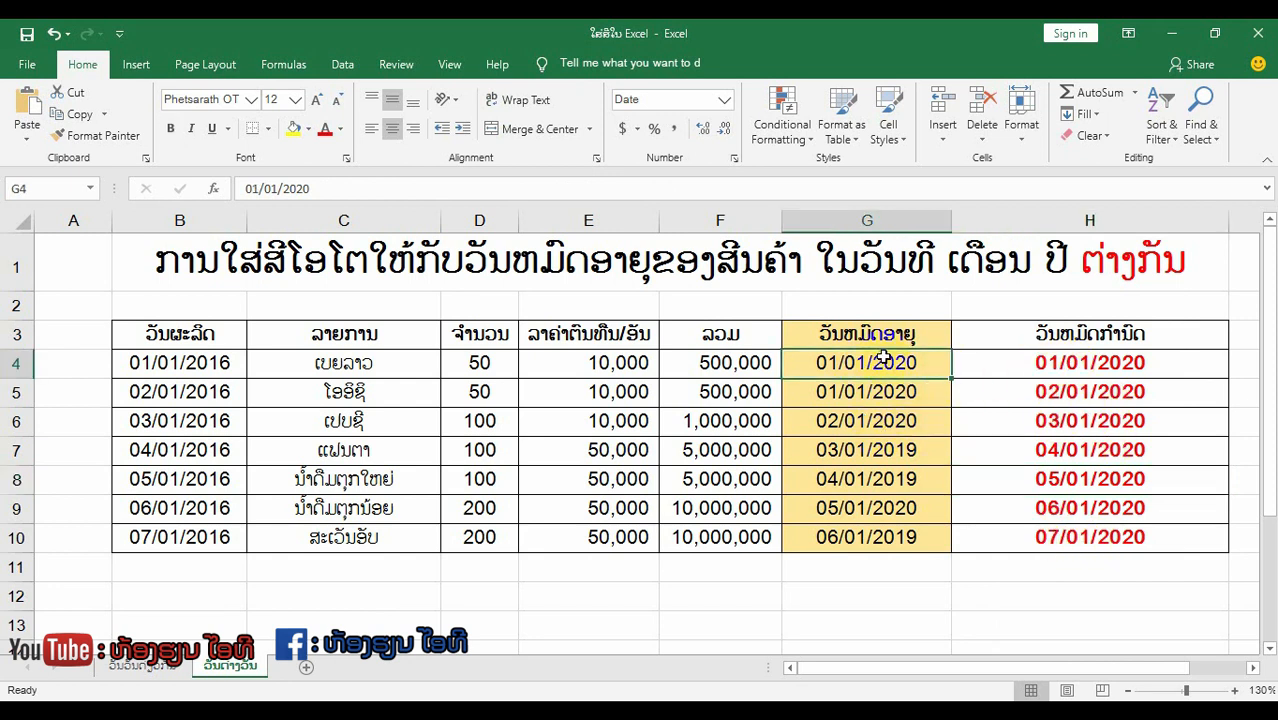
drag(878, 363, 862, 537)
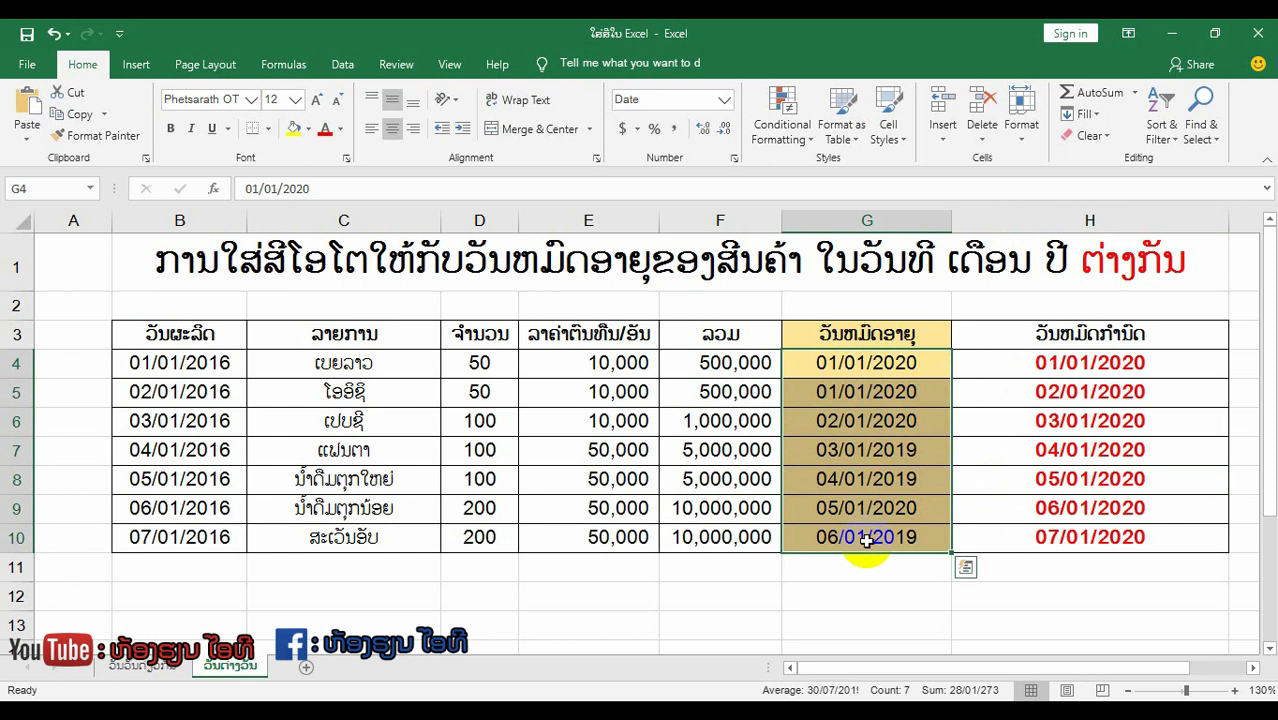
key(Delete)
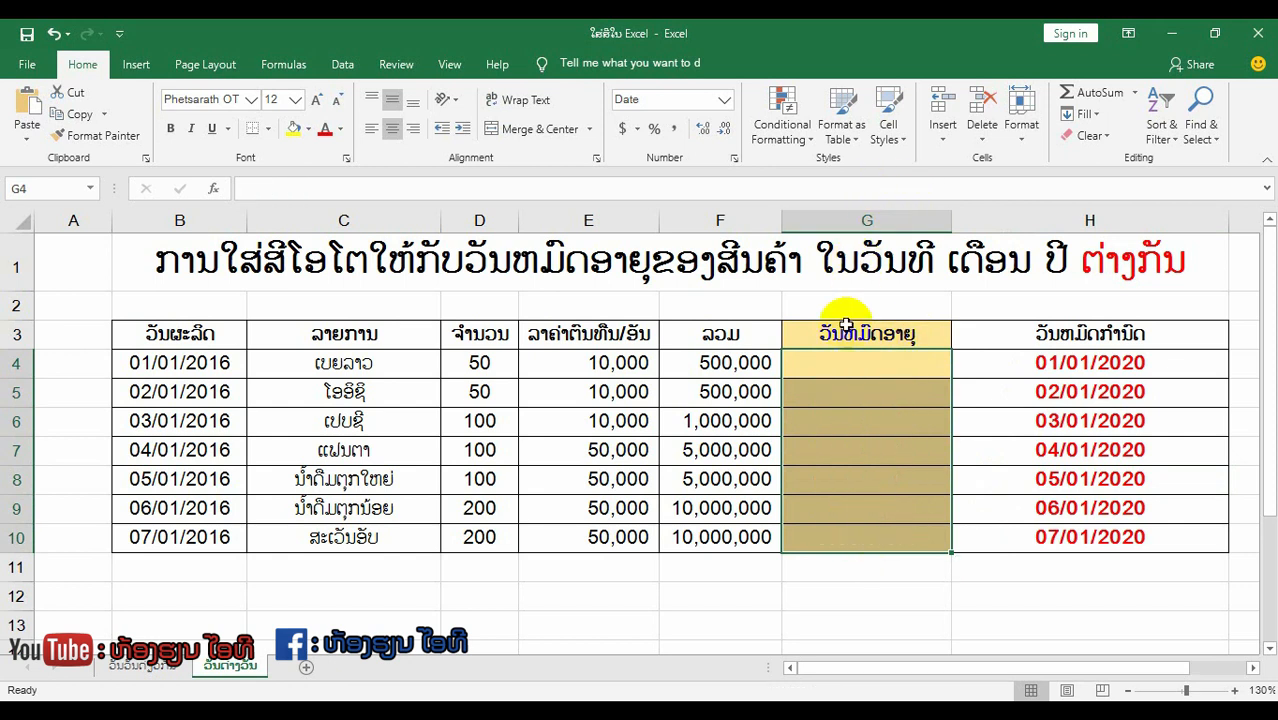
- Compare the expiry date cells in column G row by row with the due dates in column H
click(879, 218)
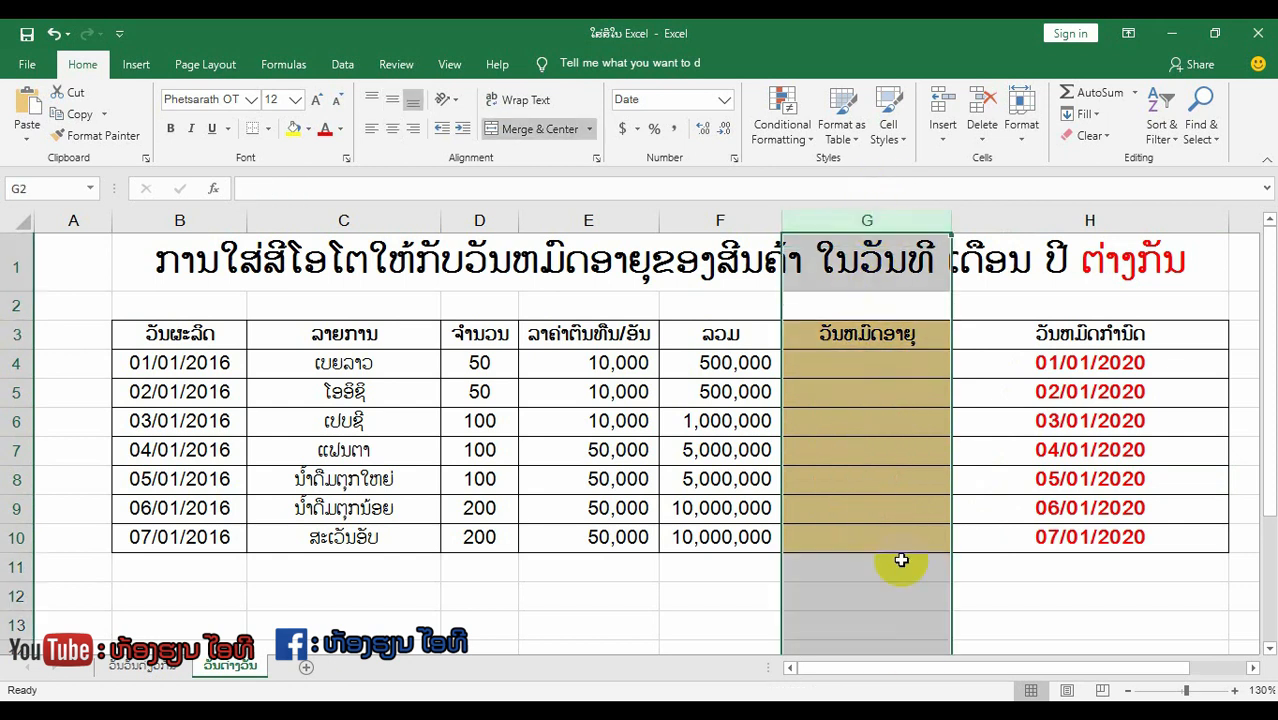
click(886, 456)
drag(903, 363, 1041, 360)
drag(901, 398, 1070, 400)
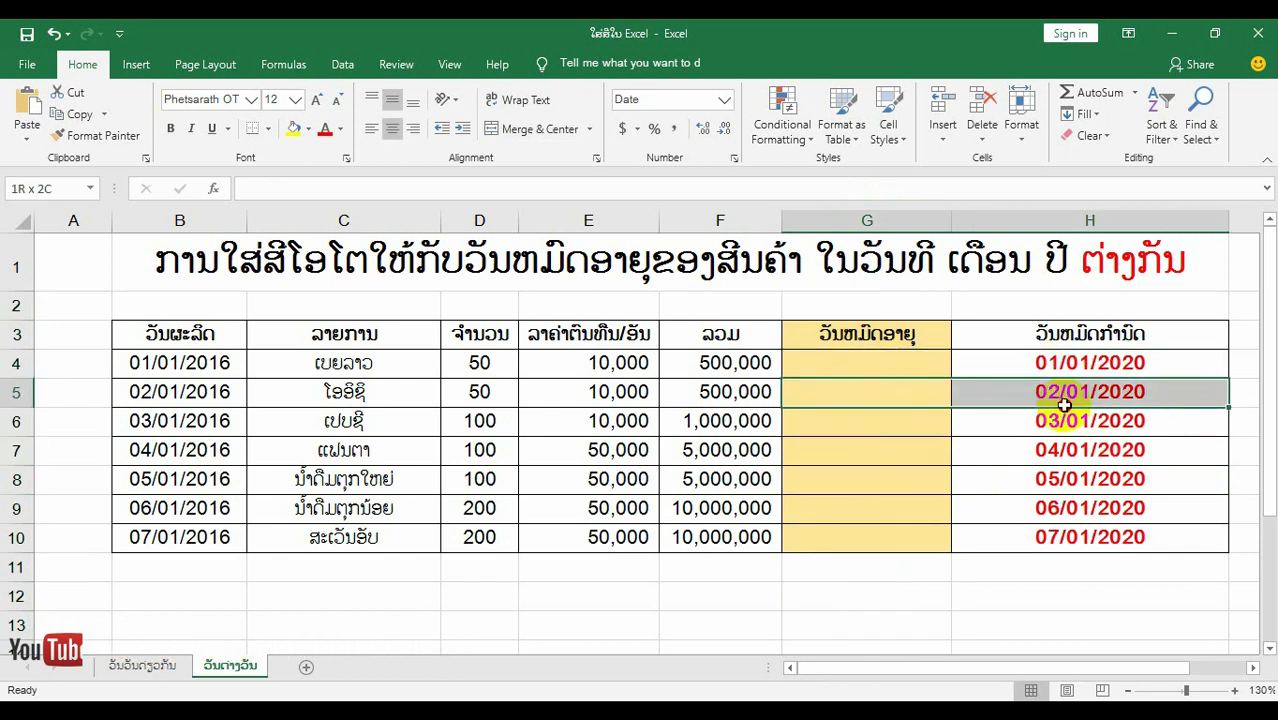
drag(898, 430, 1021, 428)
drag(907, 468, 956, 460)
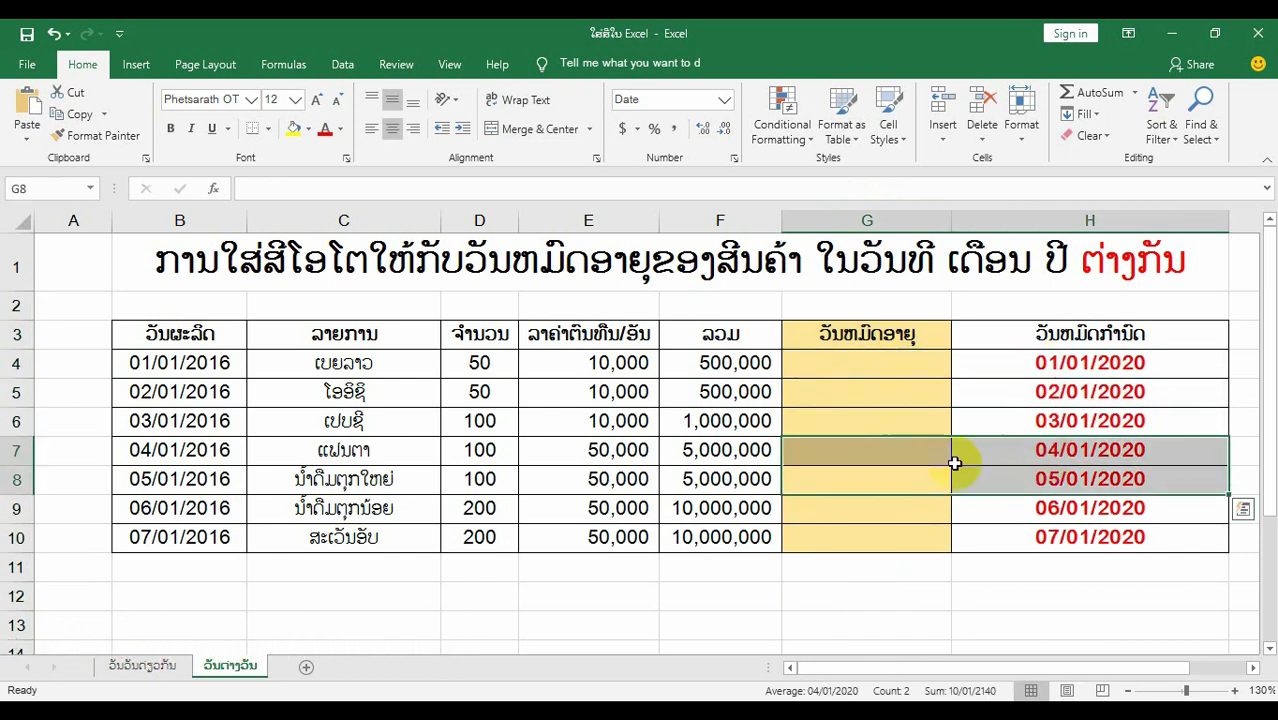
click(887, 538)
- Create a conditional formatting rule for G4 that formats only cells with a value greater than or equal to 01/01/2020
click(892, 364)
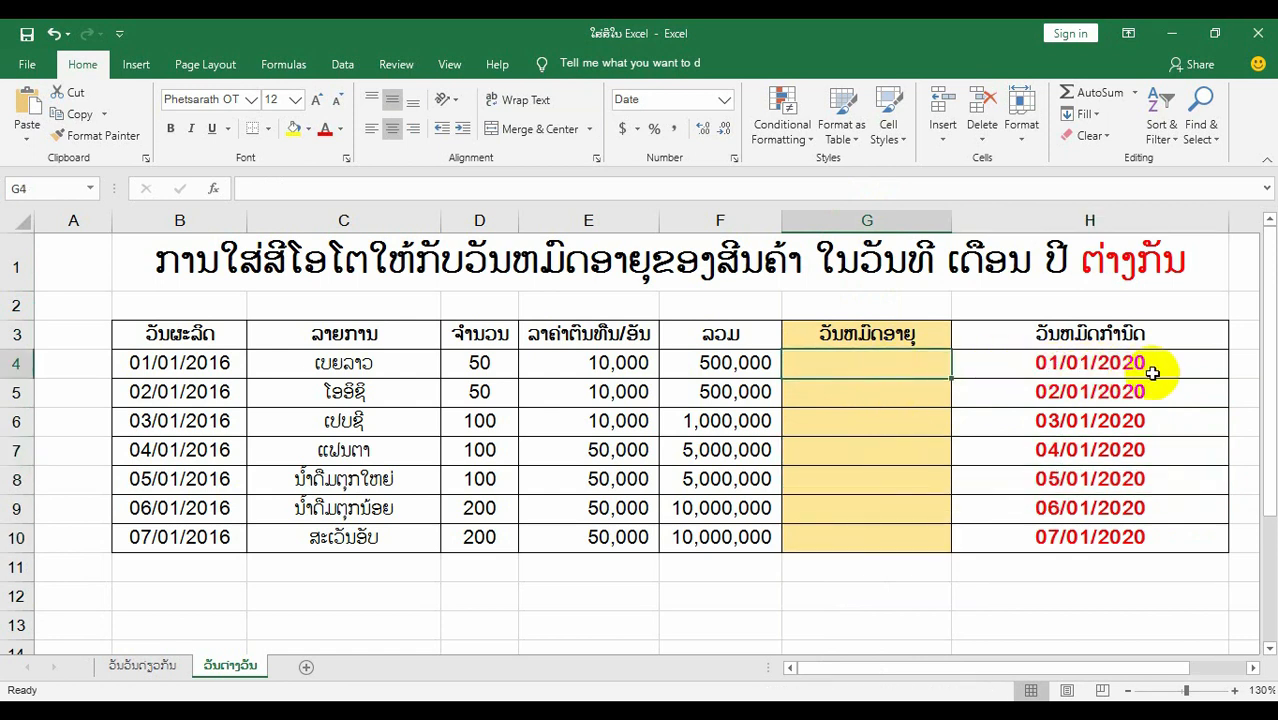
click(782, 118)
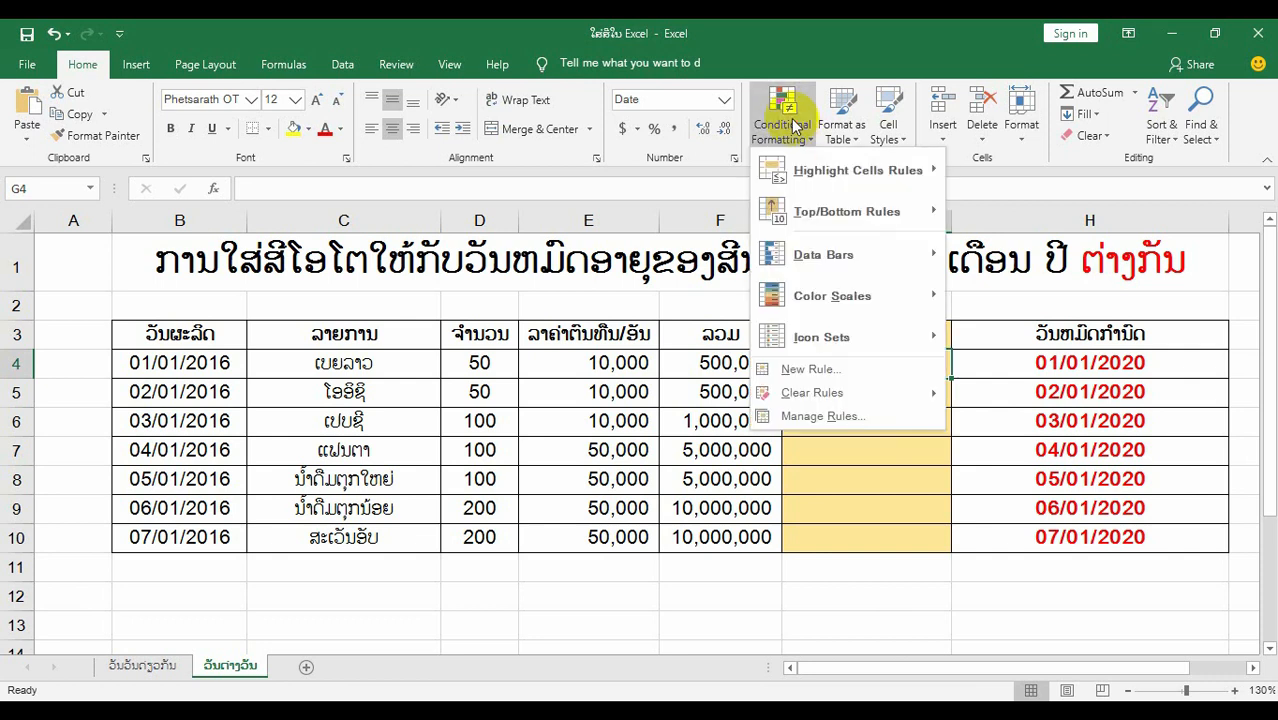
click(813, 370)
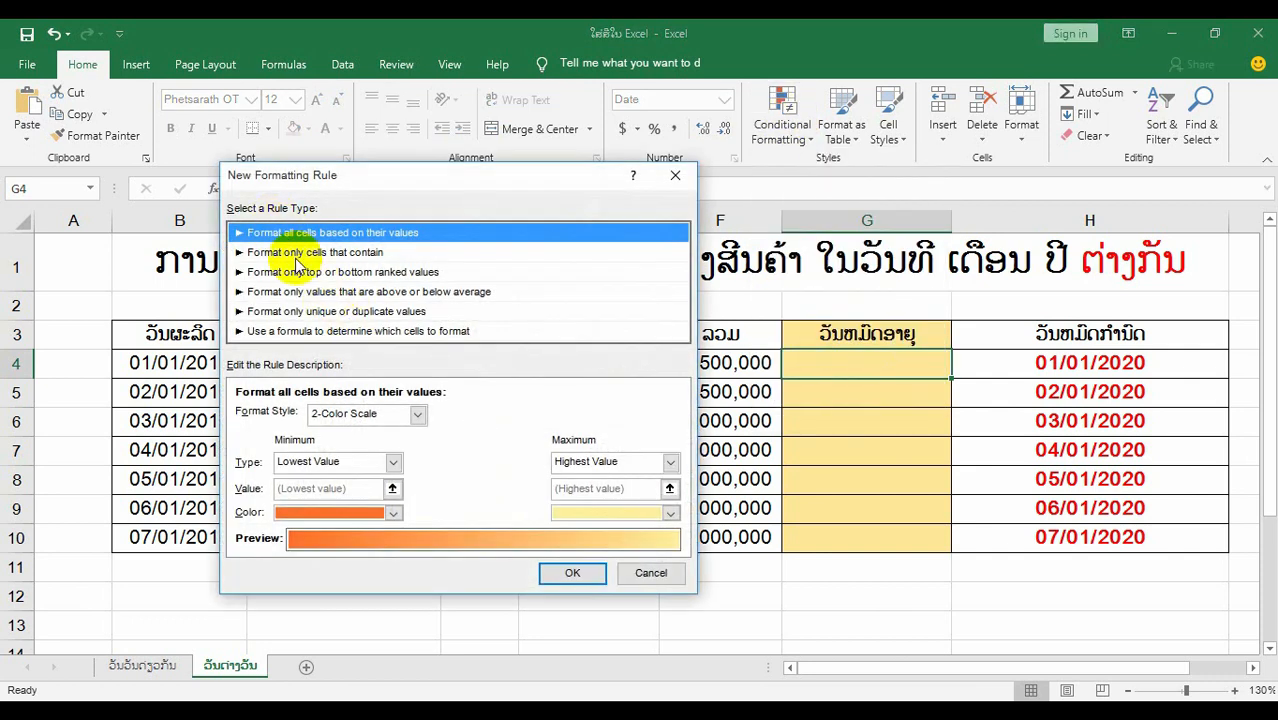
click(297, 254)
click(473, 417)
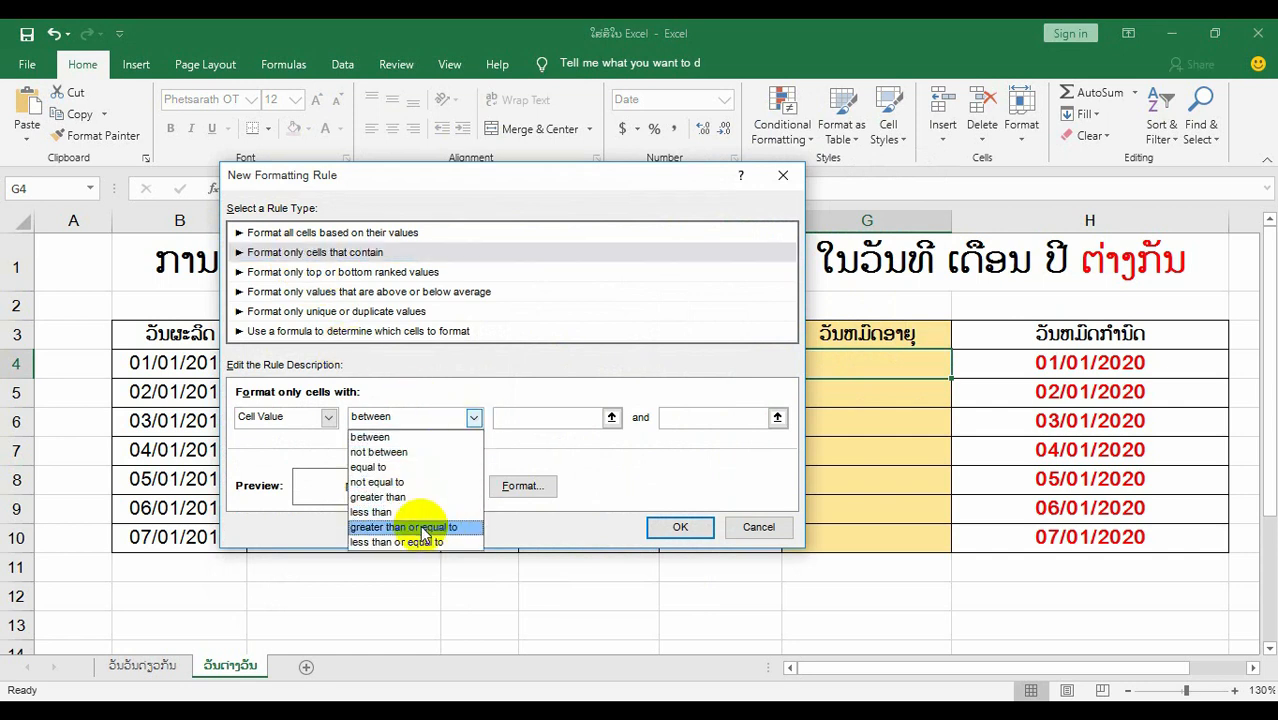
click(420, 527)
click(515, 418)
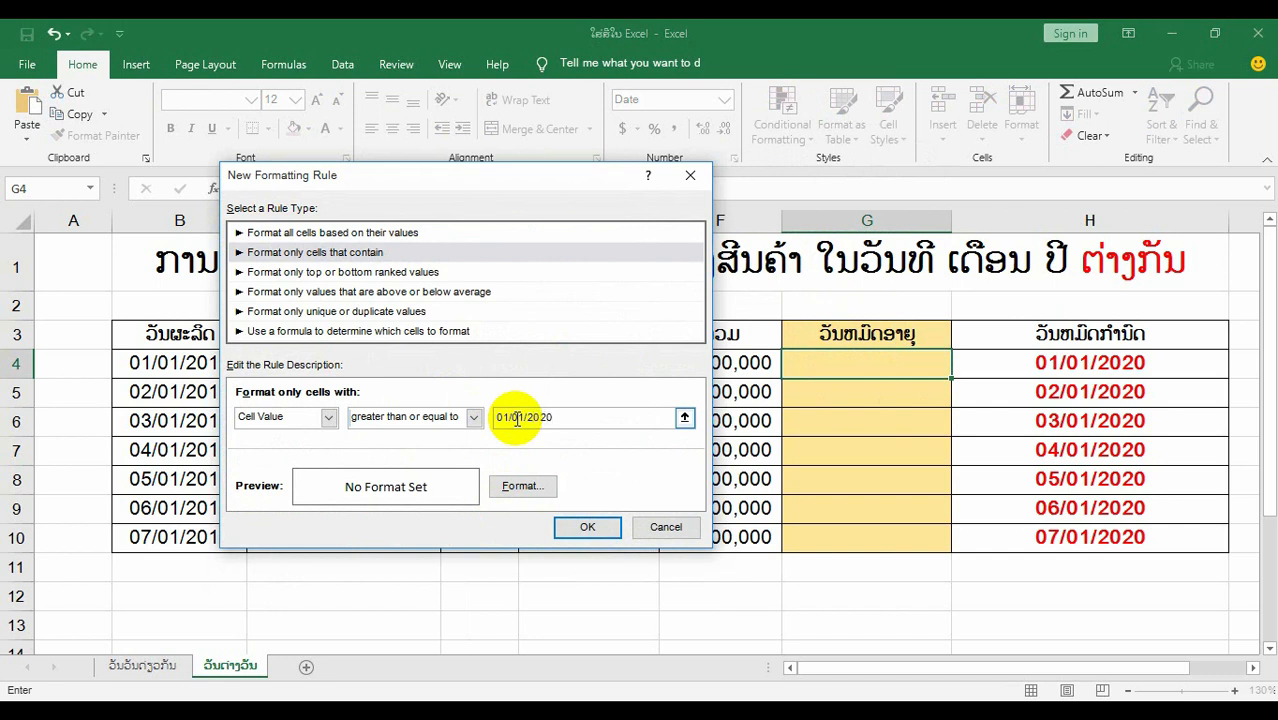
- Give the G4 rule a yellow background fill and apply it
click(522, 486)
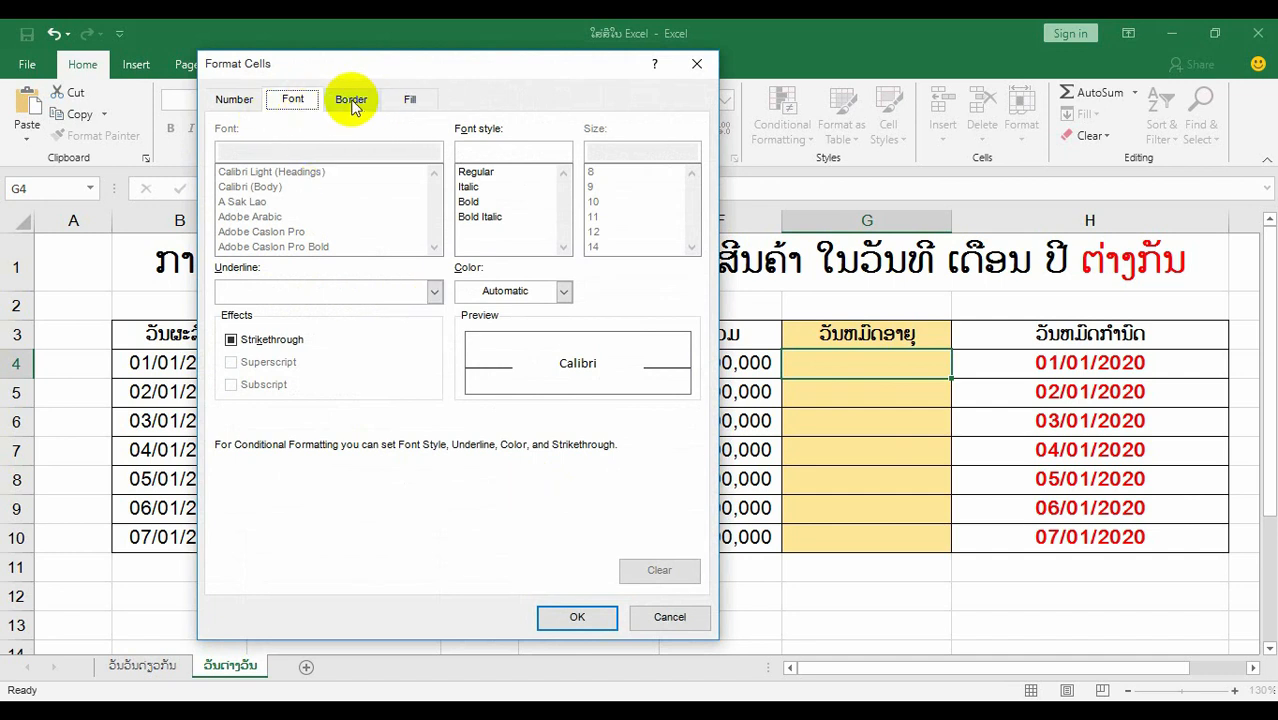
click(408, 99)
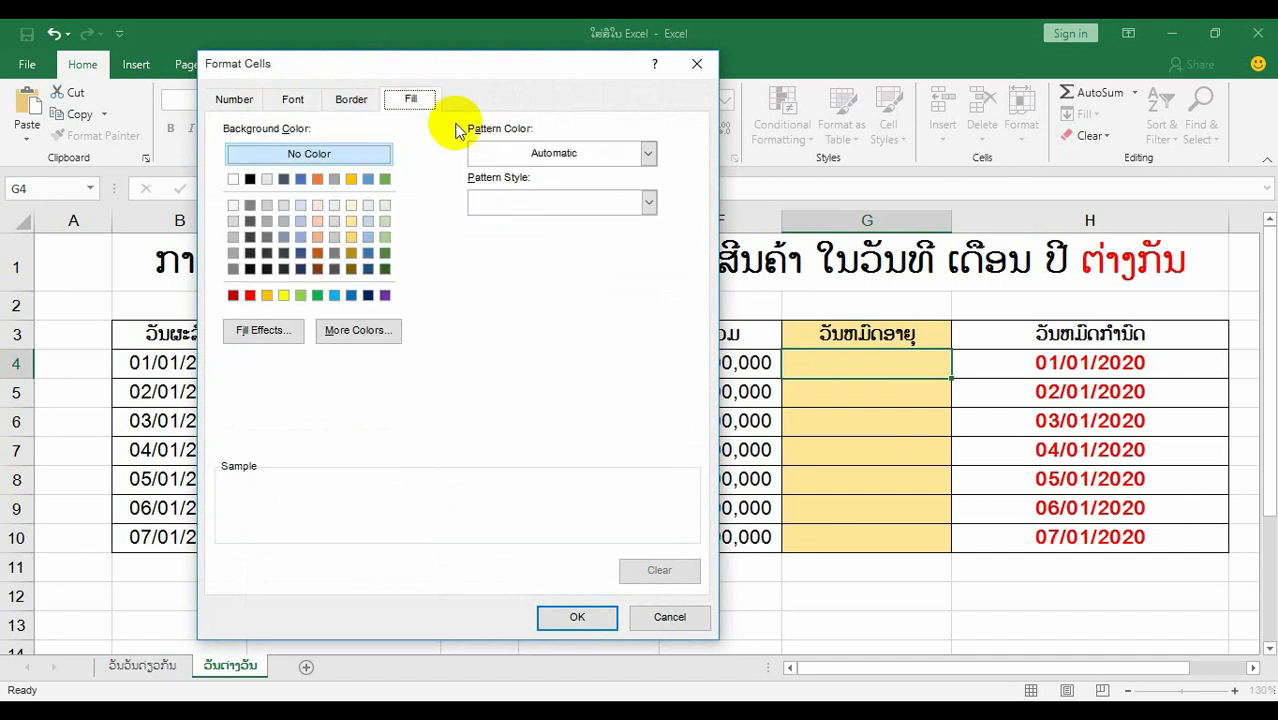
click(284, 295)
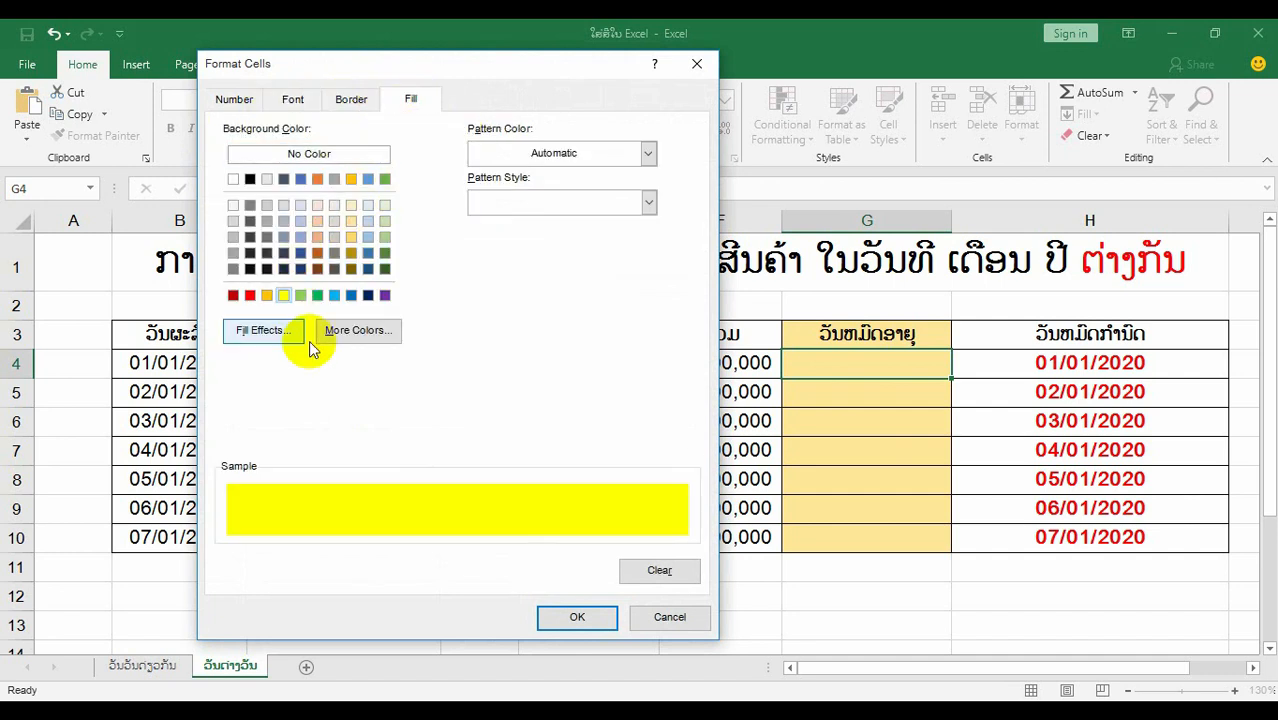
click(294, 101)
click(577, 617)
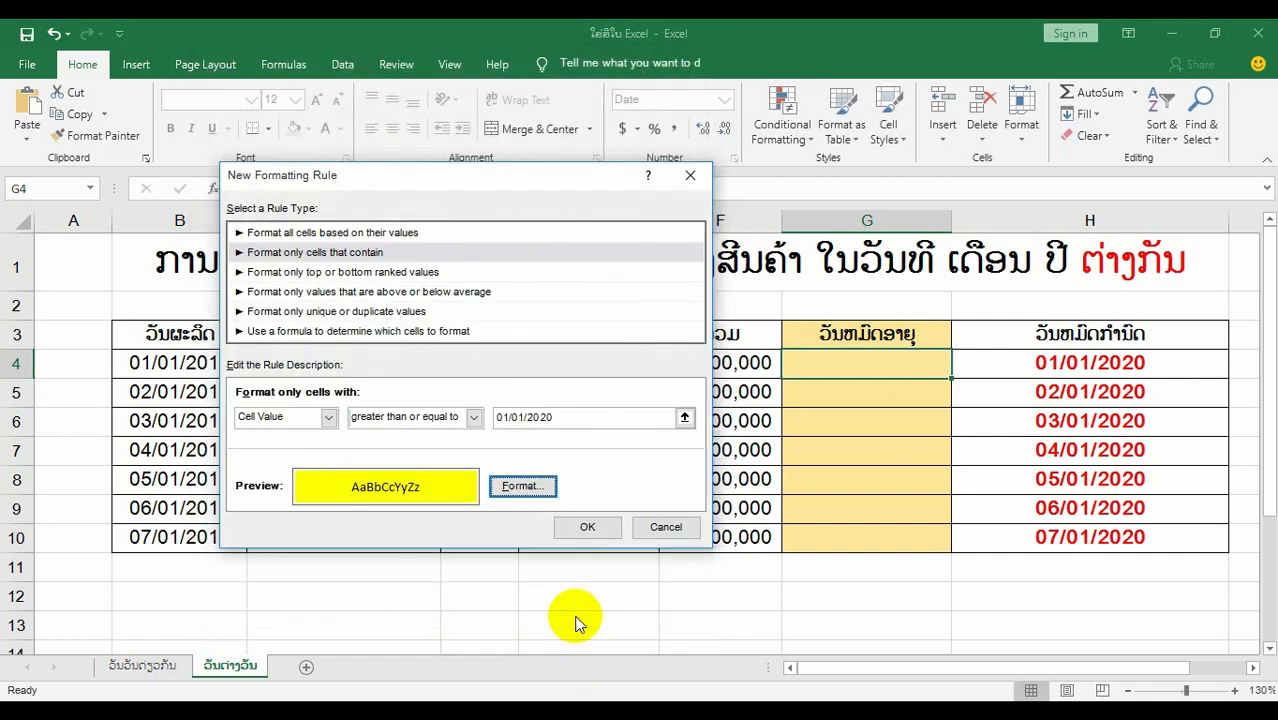
click(588, 528)
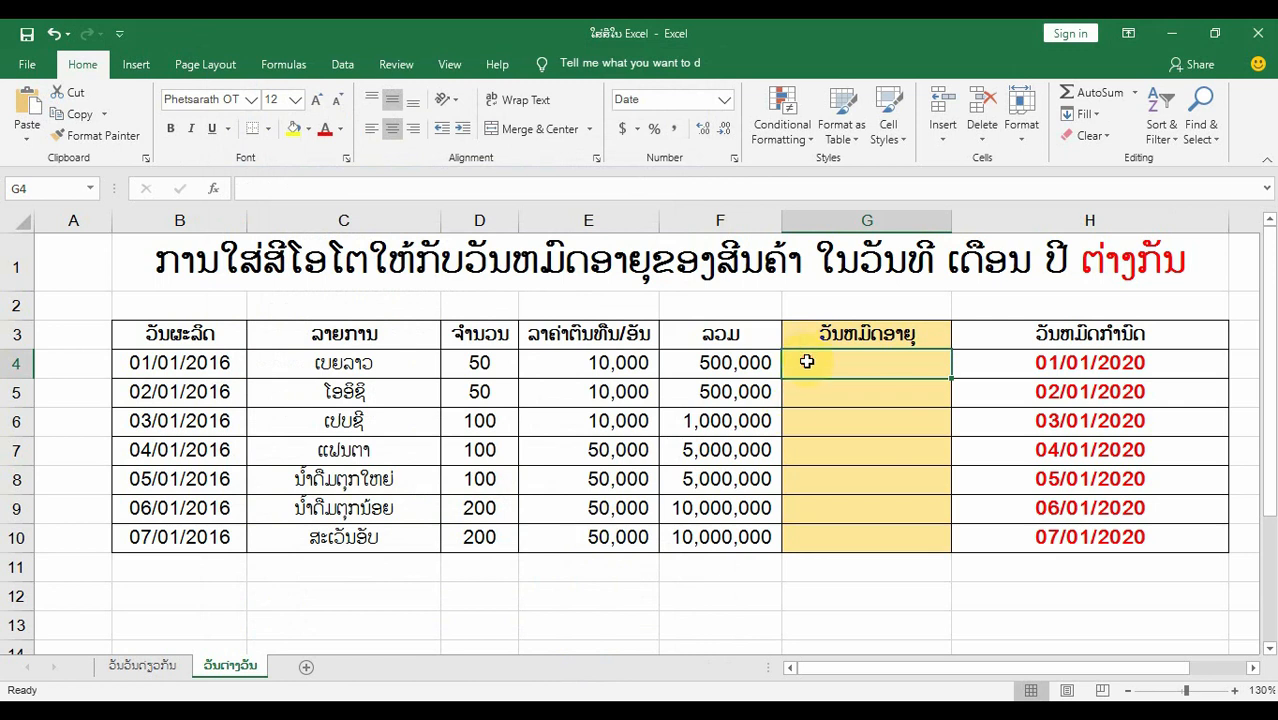
- Enter the expiry date 01/01/2020 in G4 to test its rule
text(1/01/)
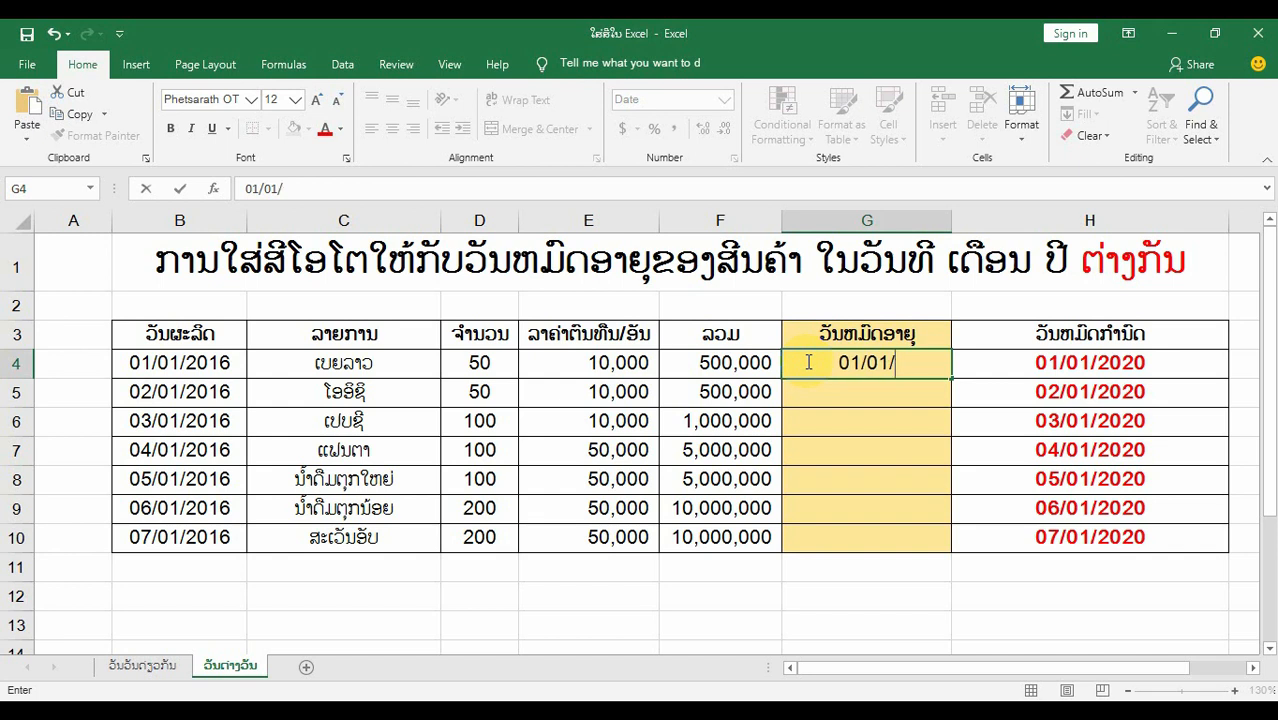
text(2020)
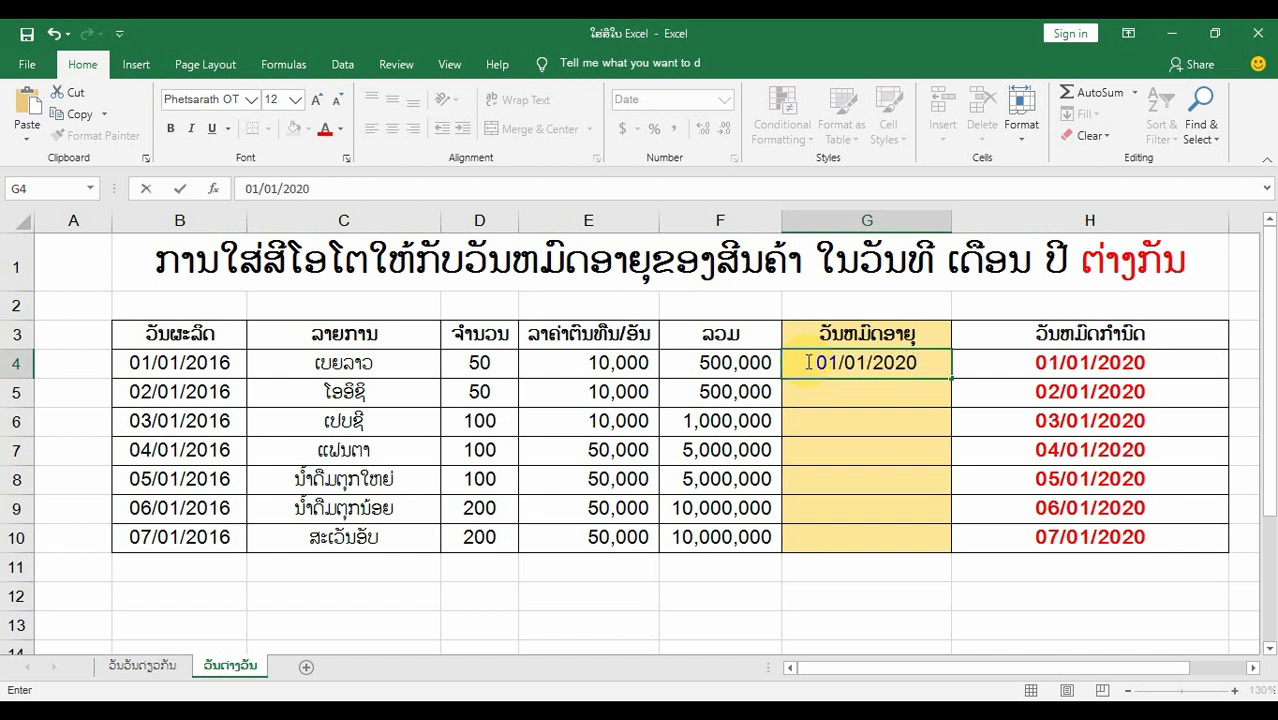
key(Return)
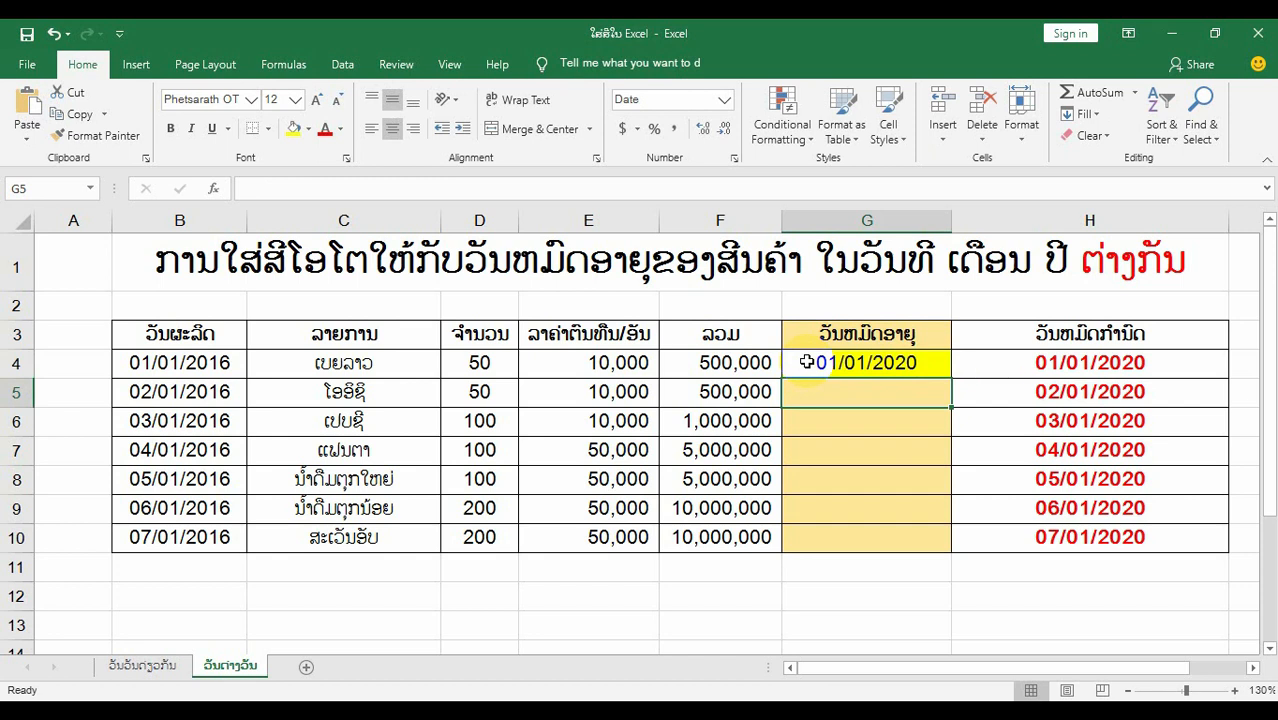
click(806, 364)
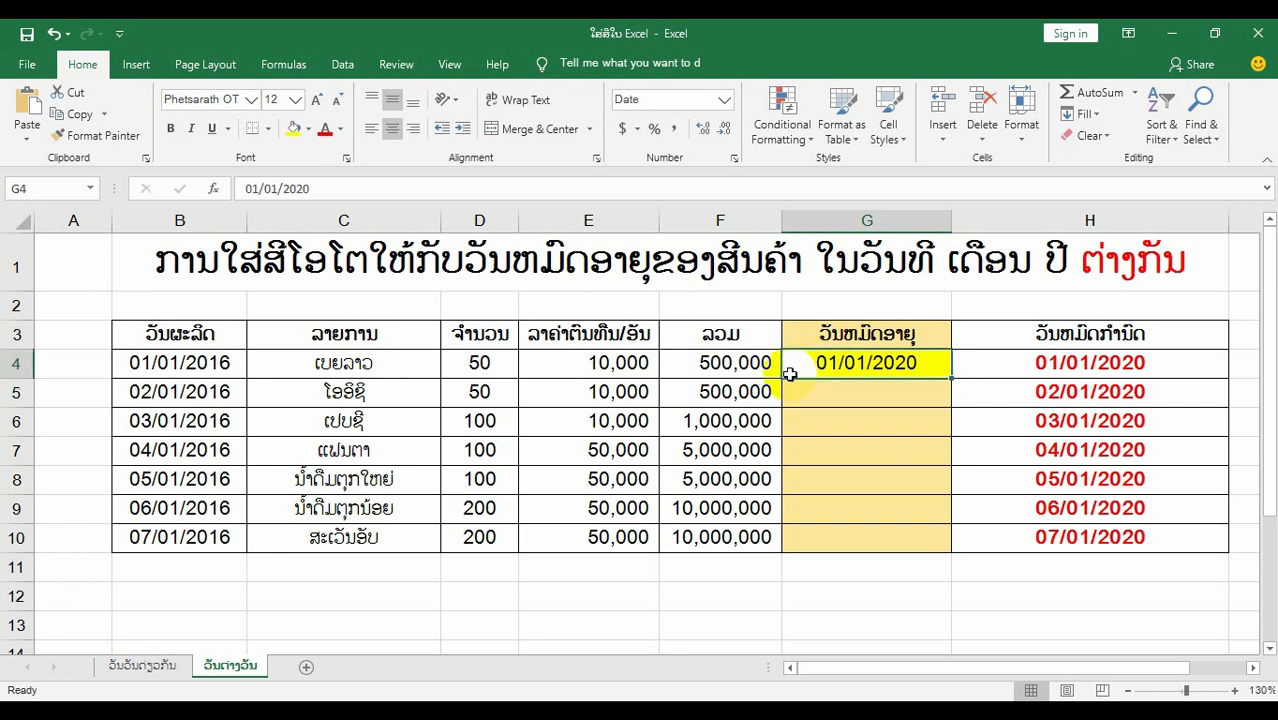
- Create a conditional formatting rule for G5 that formats only cells with a value greater than or equal to 02/01/2020
click(1058, 395)
click(883, 393)
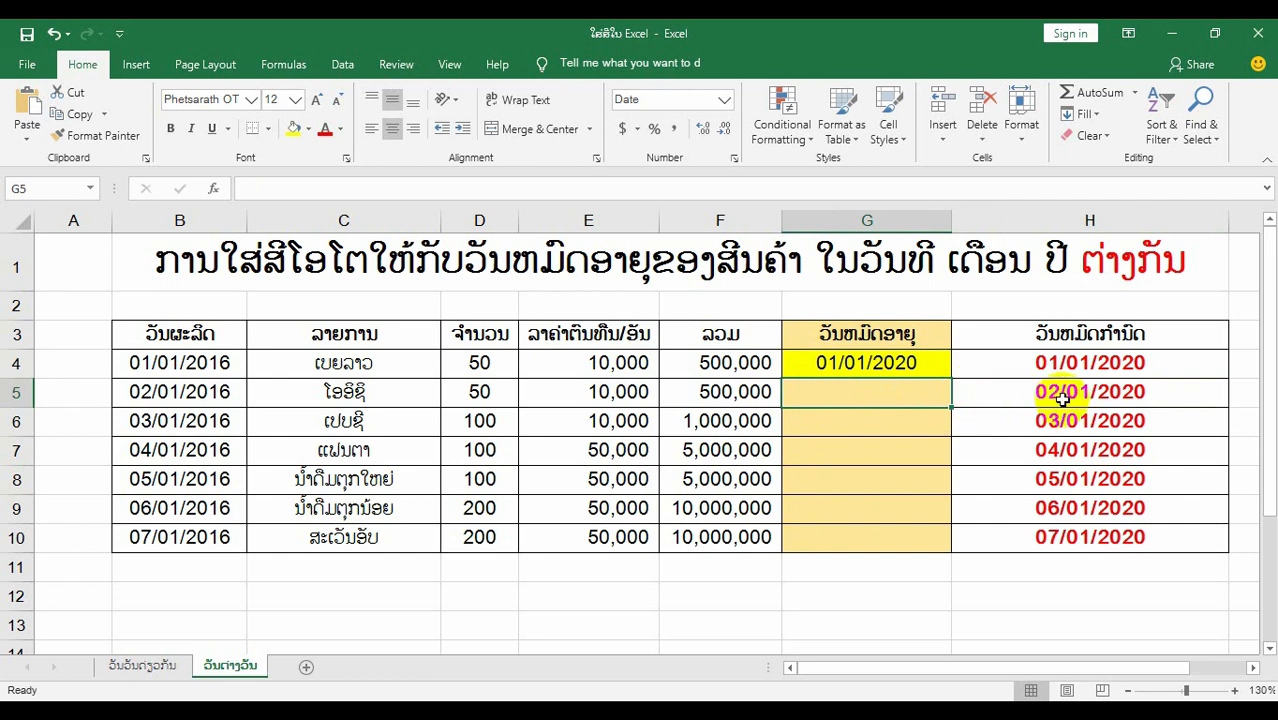
click(775, 118)
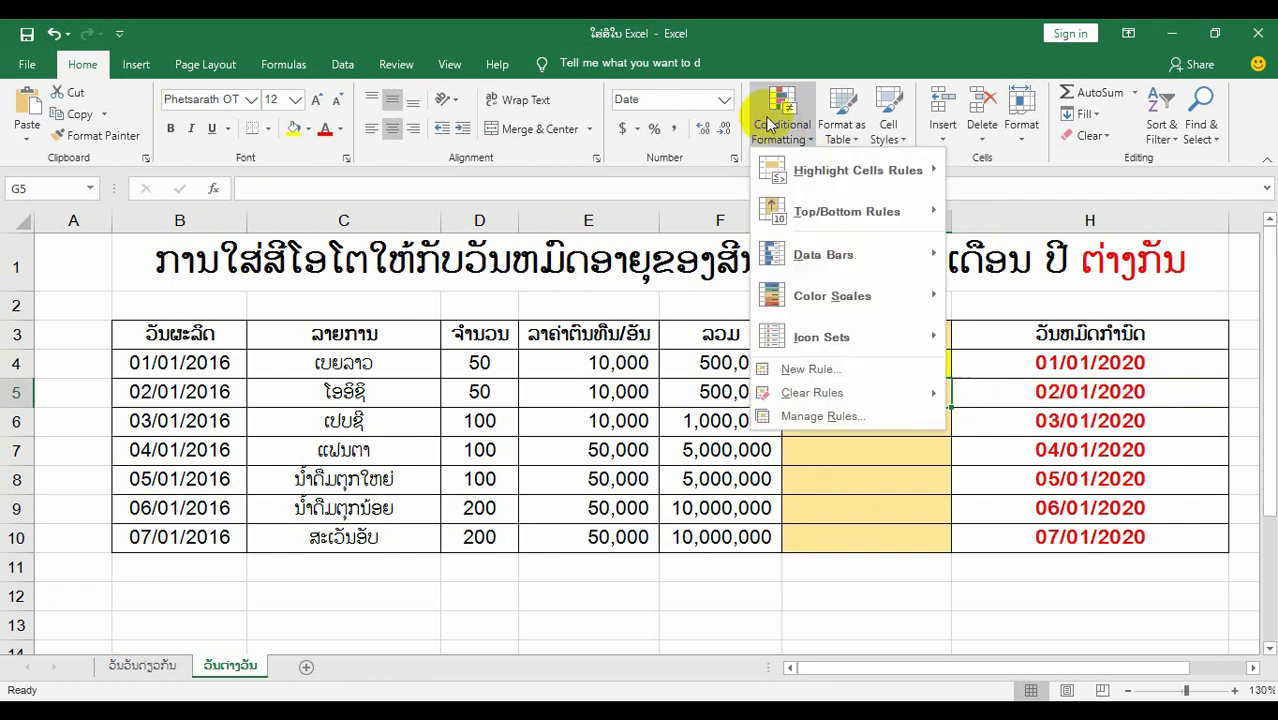
click(810, 369)
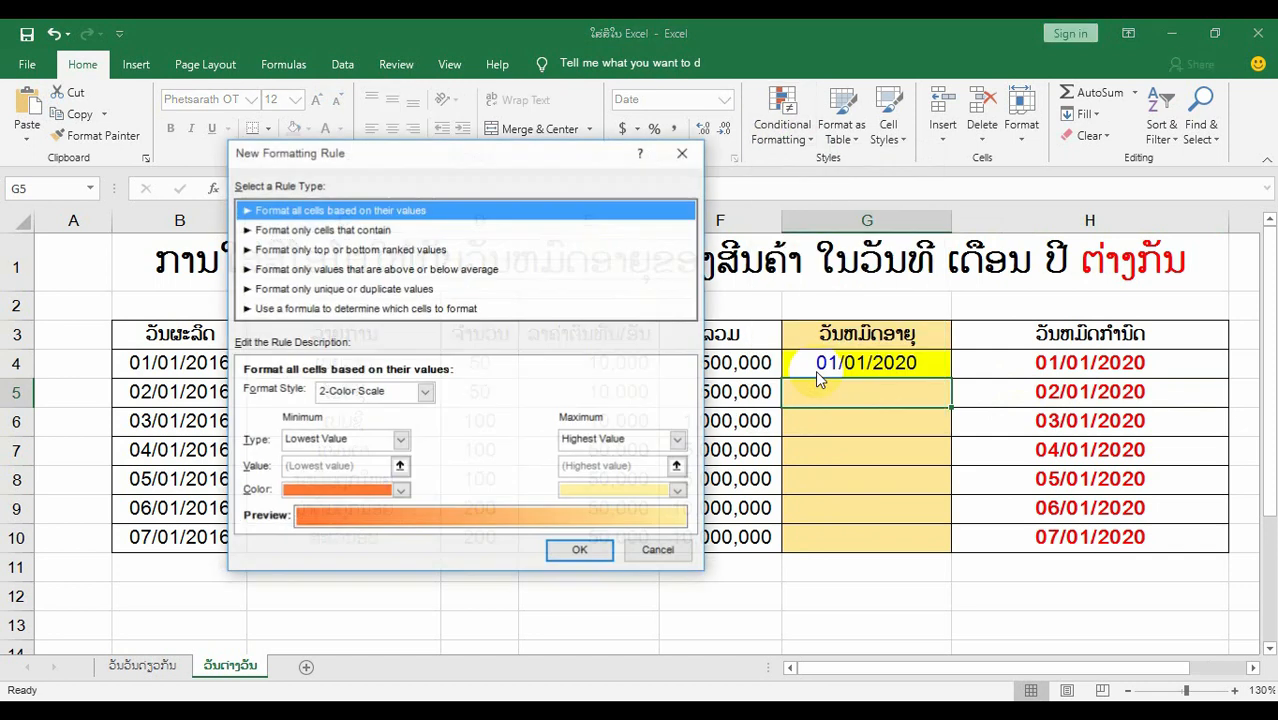
click(325, 230)
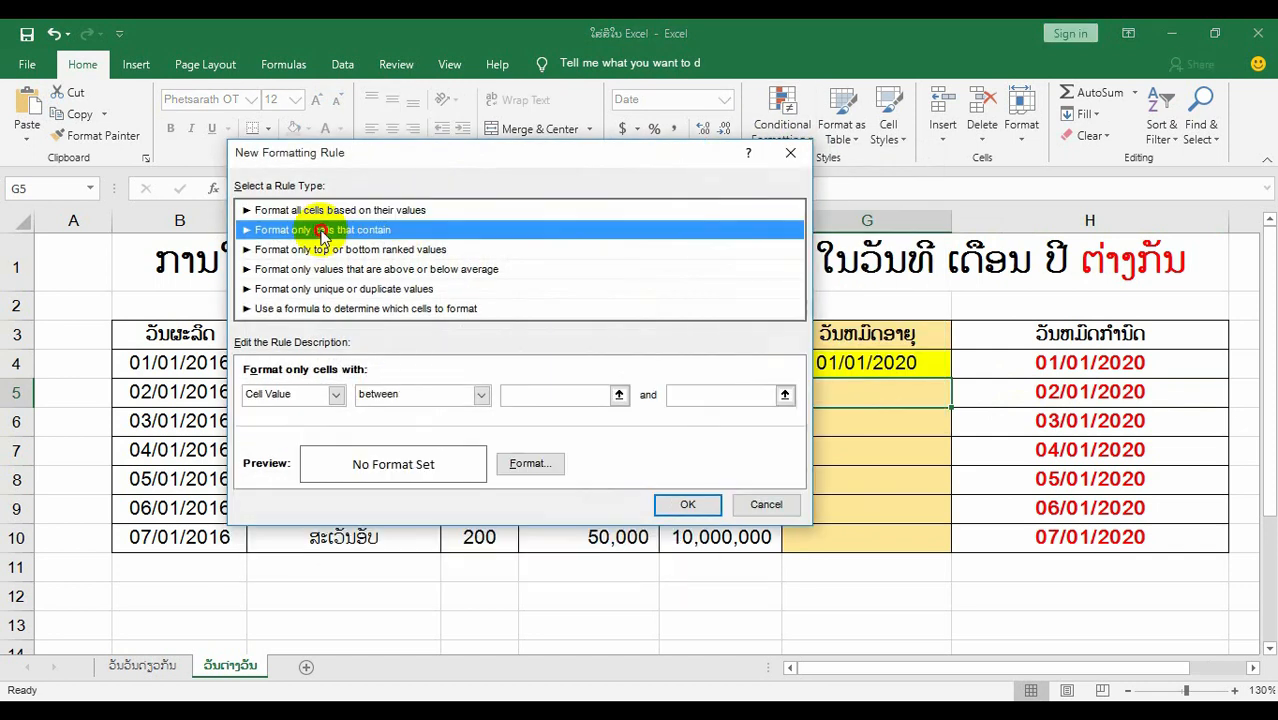
click(481, 394)
click(440, 505)
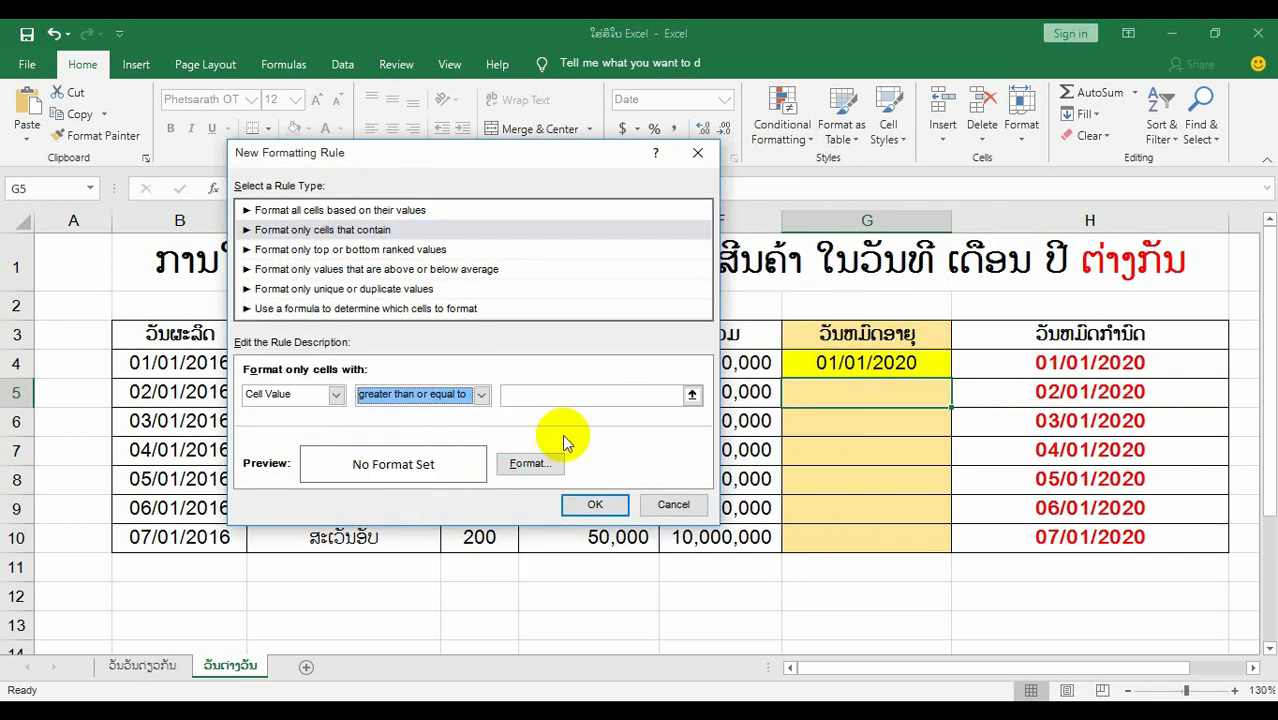
click(555, 397)
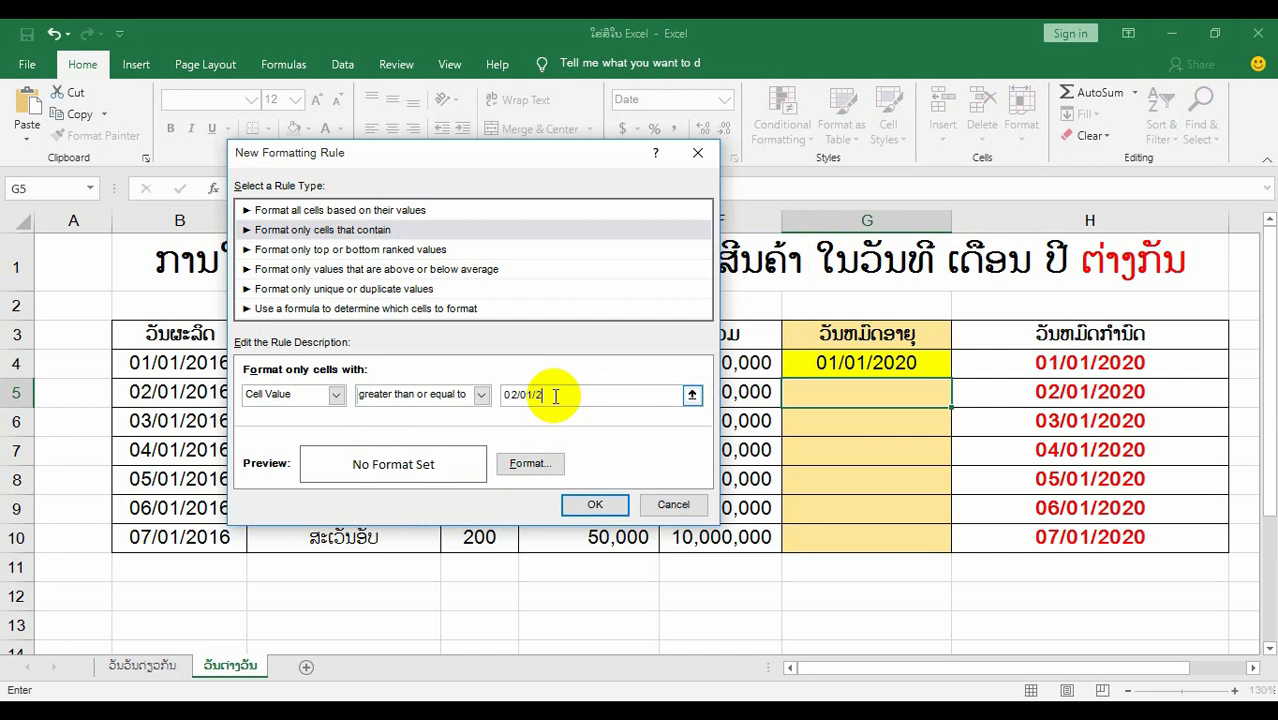
text(02/01/2020)
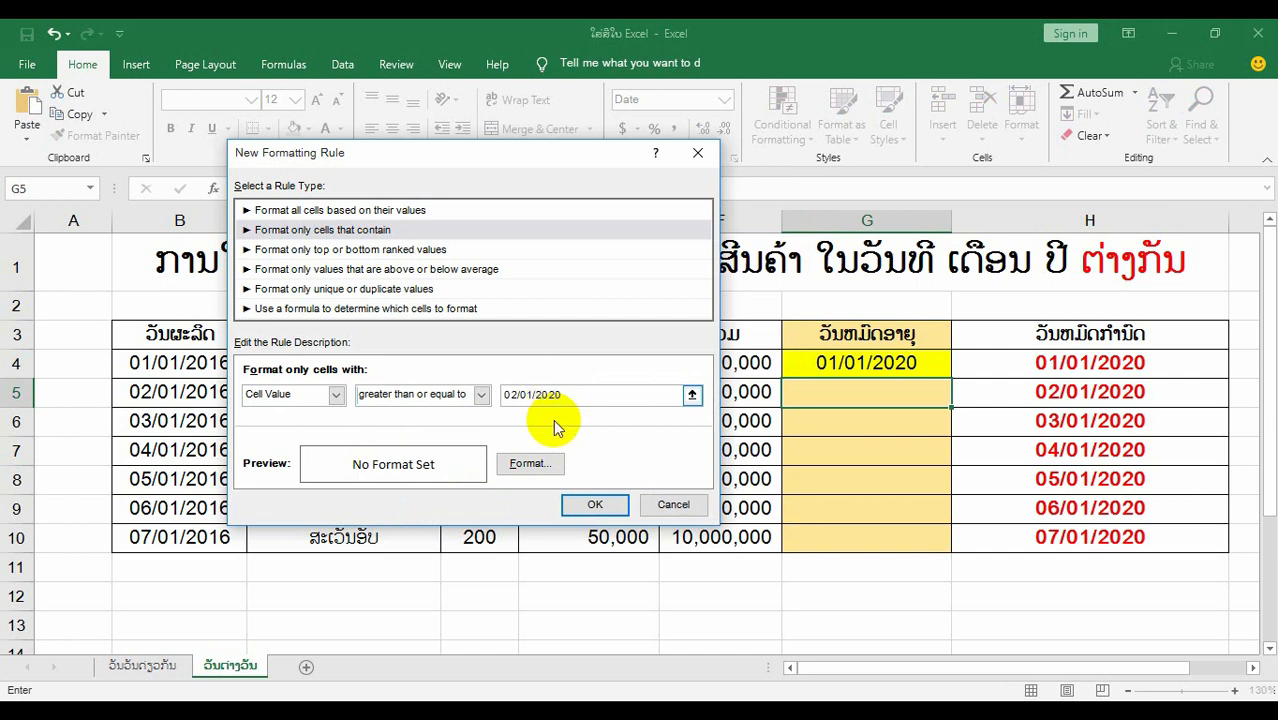
- Set a yellow background fill as the G5 rule's format and apply the rule
click(540, 464)
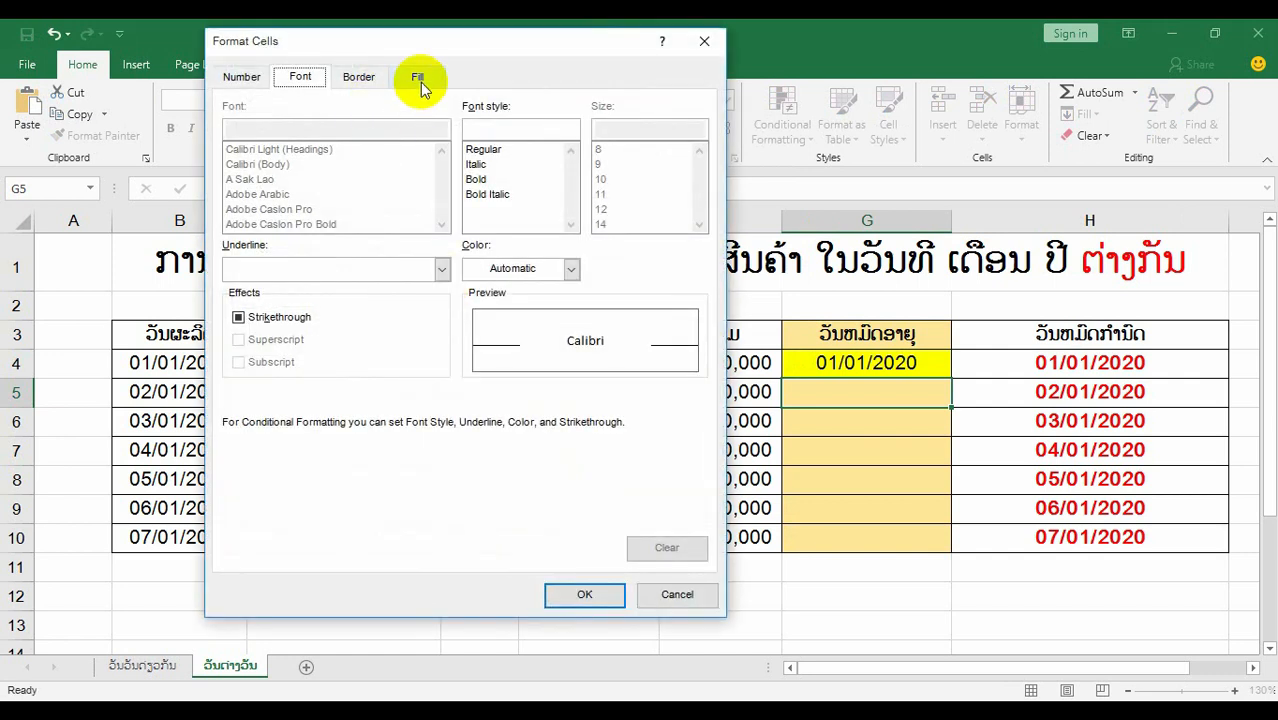
click(418, 80)
click(289, 271)
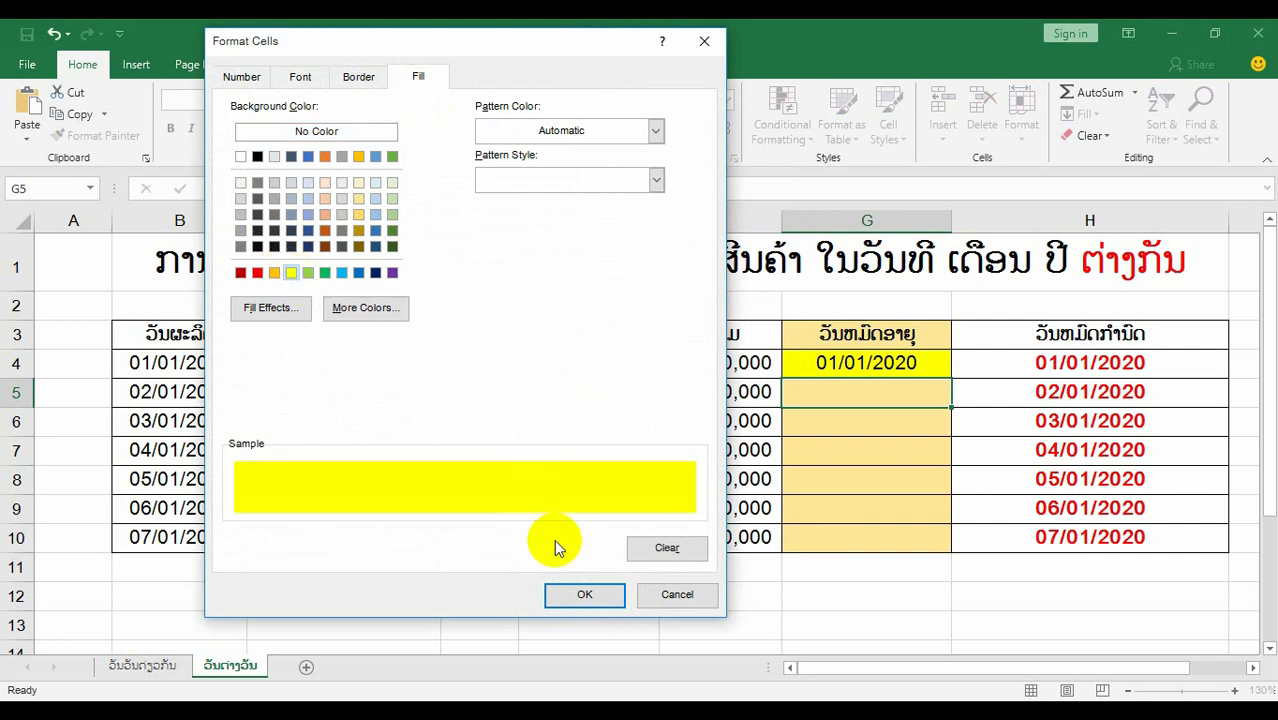
click(584, 595)
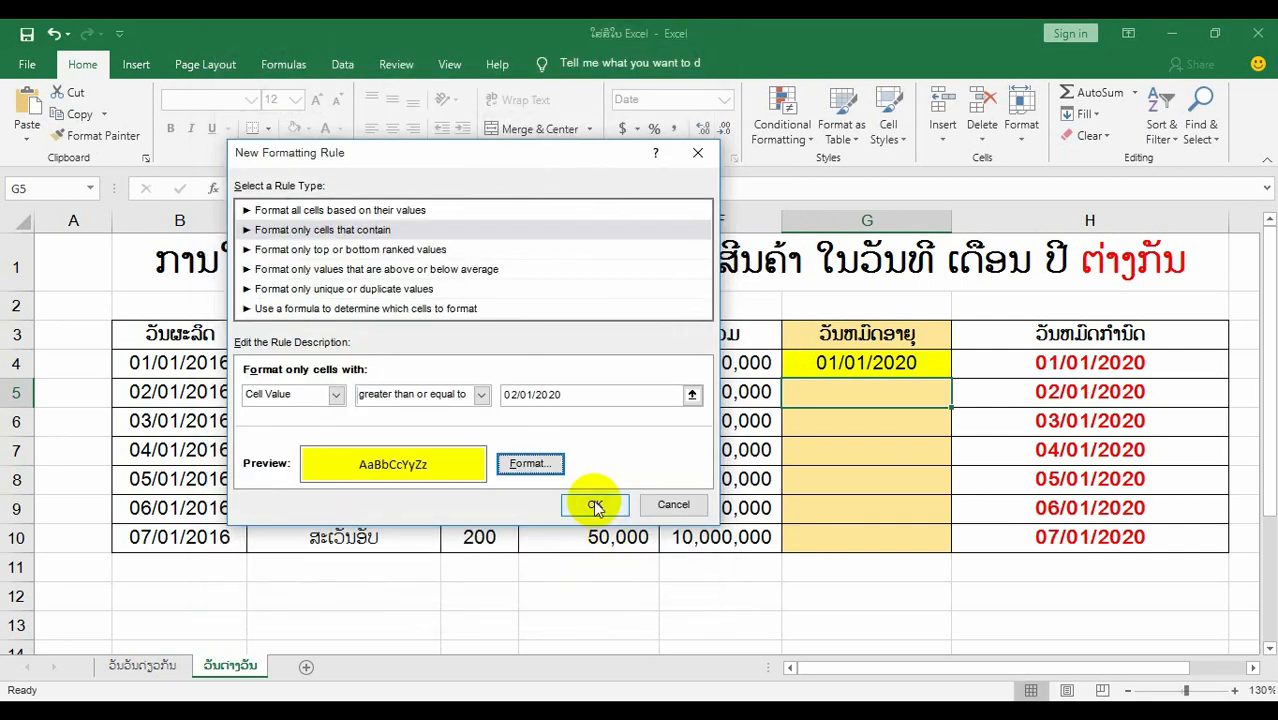
click(594, 505)
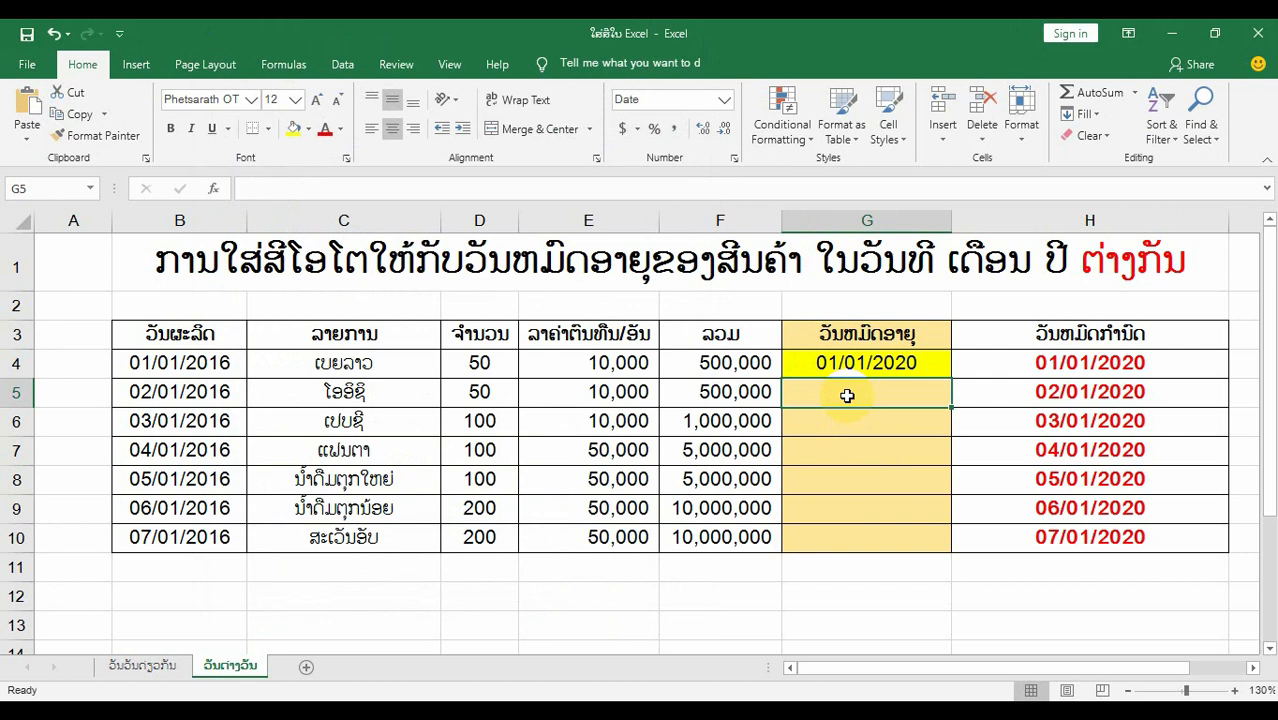
- Enter the expiry date 01/01/2020 in G5 to test it against the row's due date
text(01)
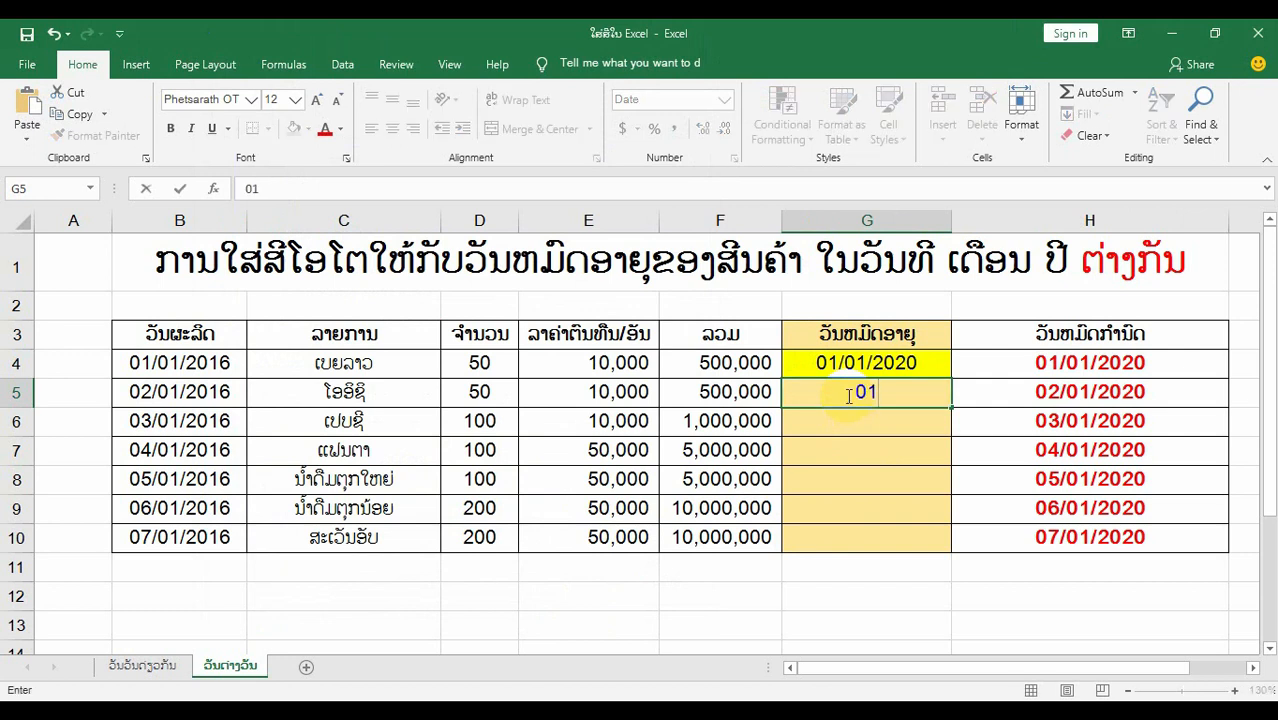
text(/01/2020)
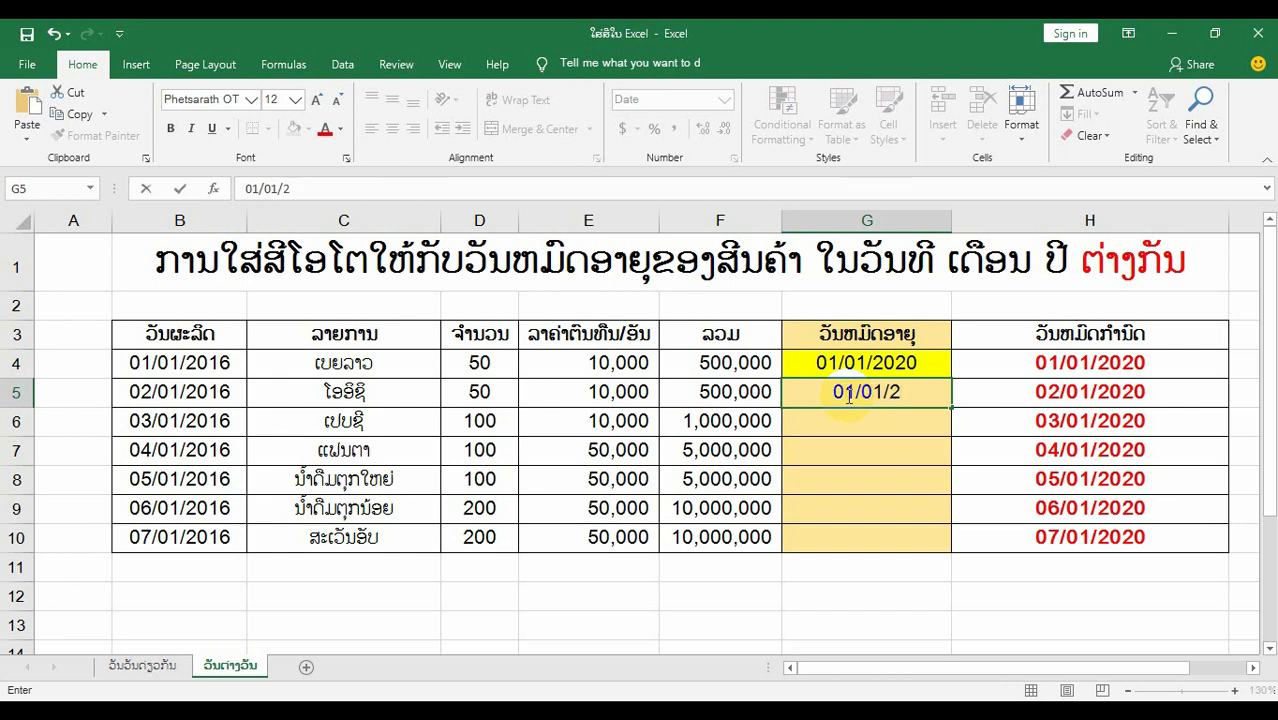
key(Return)
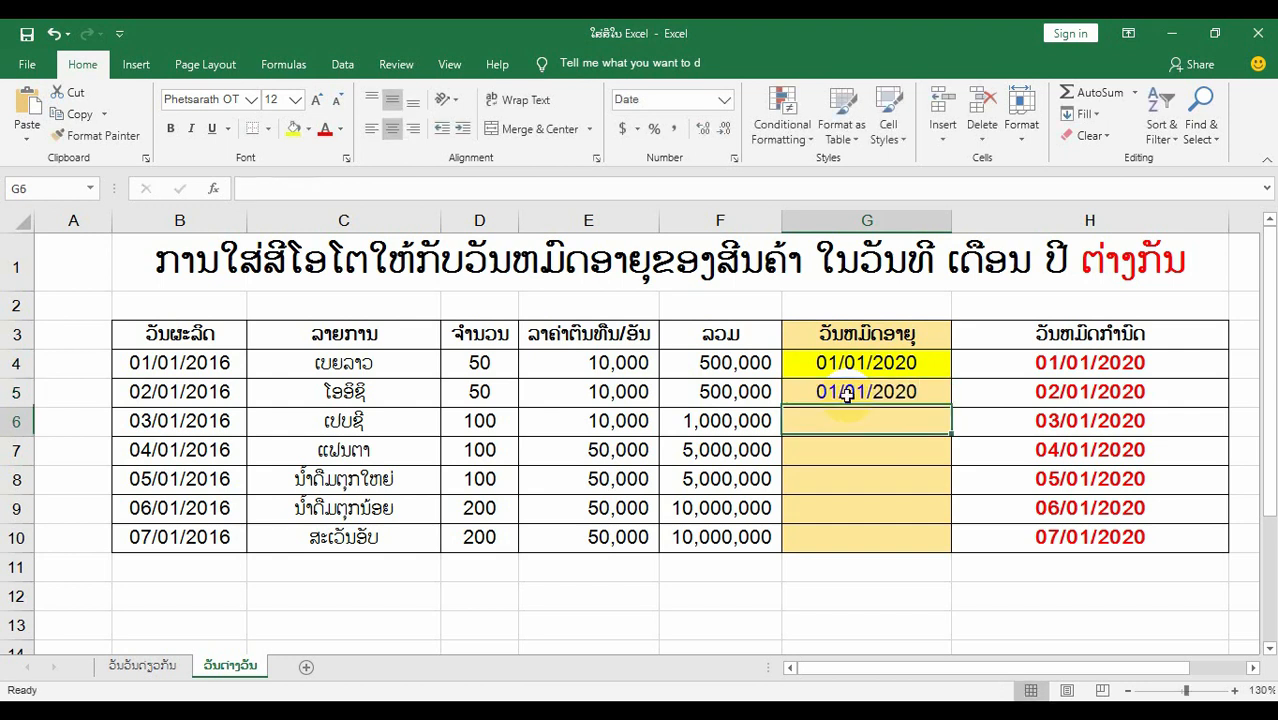
click(912, 395)
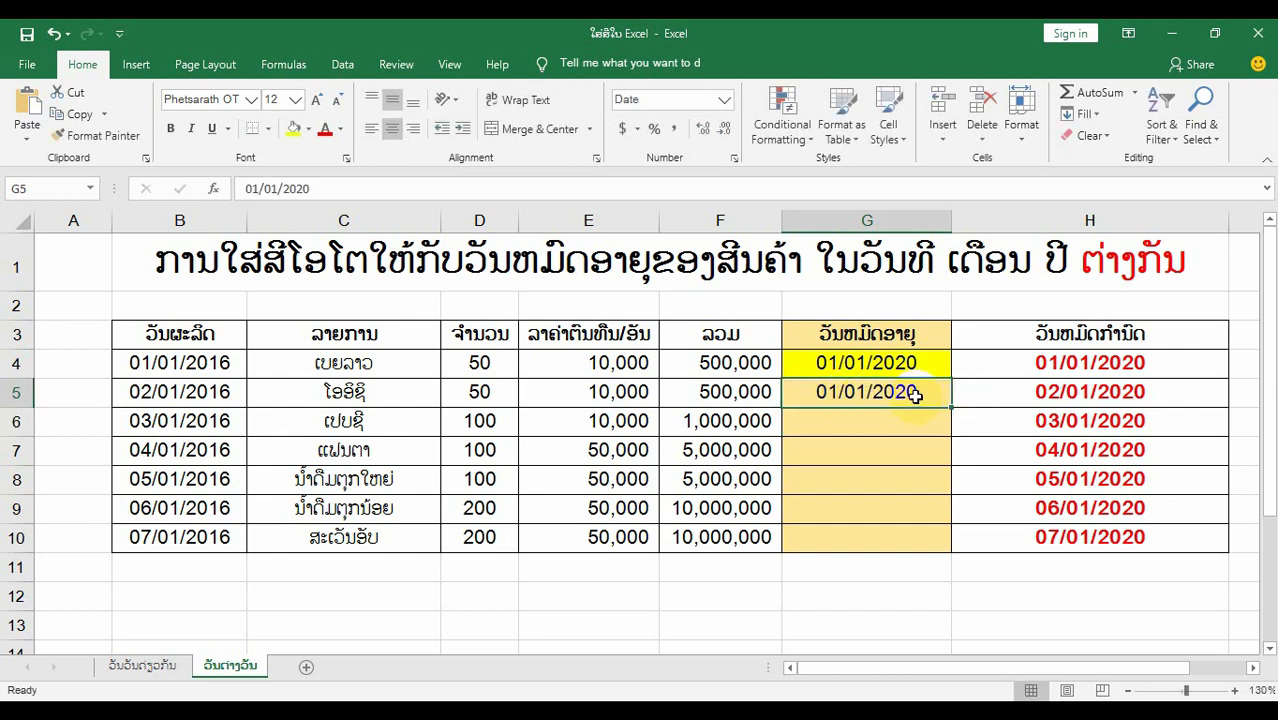
- Change the expiry date in G5 to 02/01/2020 to test it against the row's due date
click(958, 395)
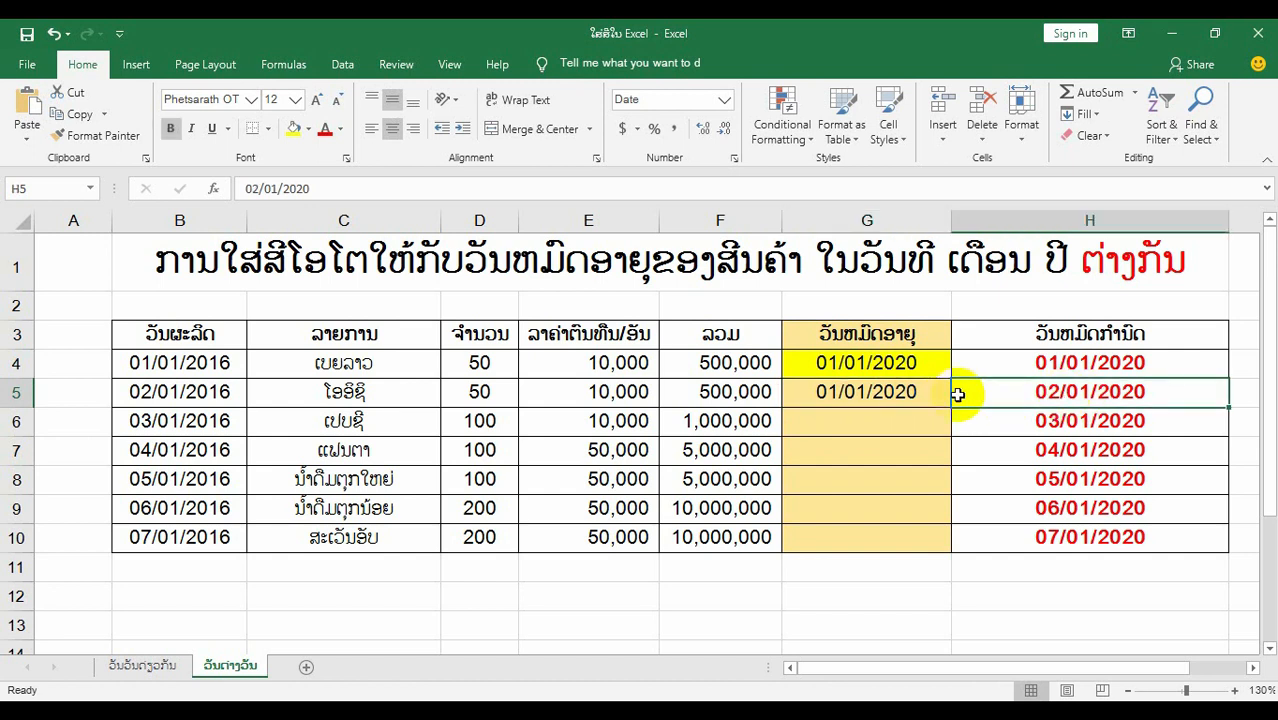
double_click(837, 395)
key(BackSpace)
text(2)
key(Return)
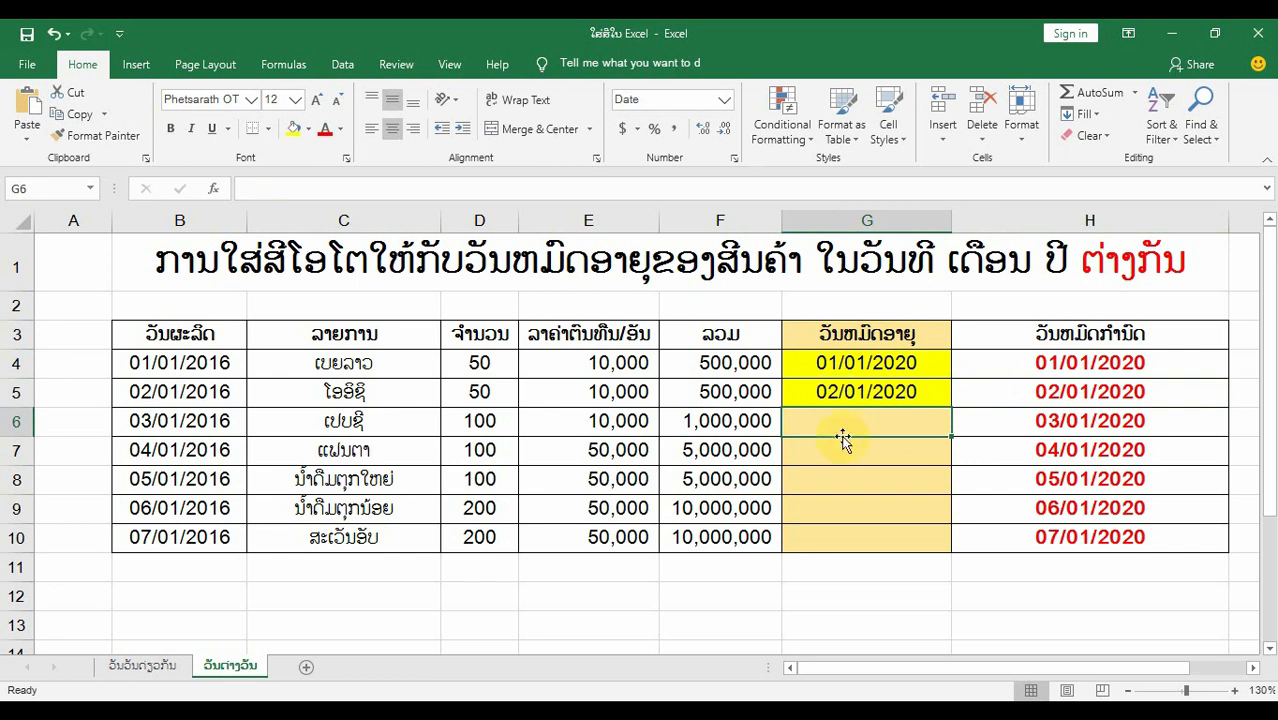
click(843, 442)
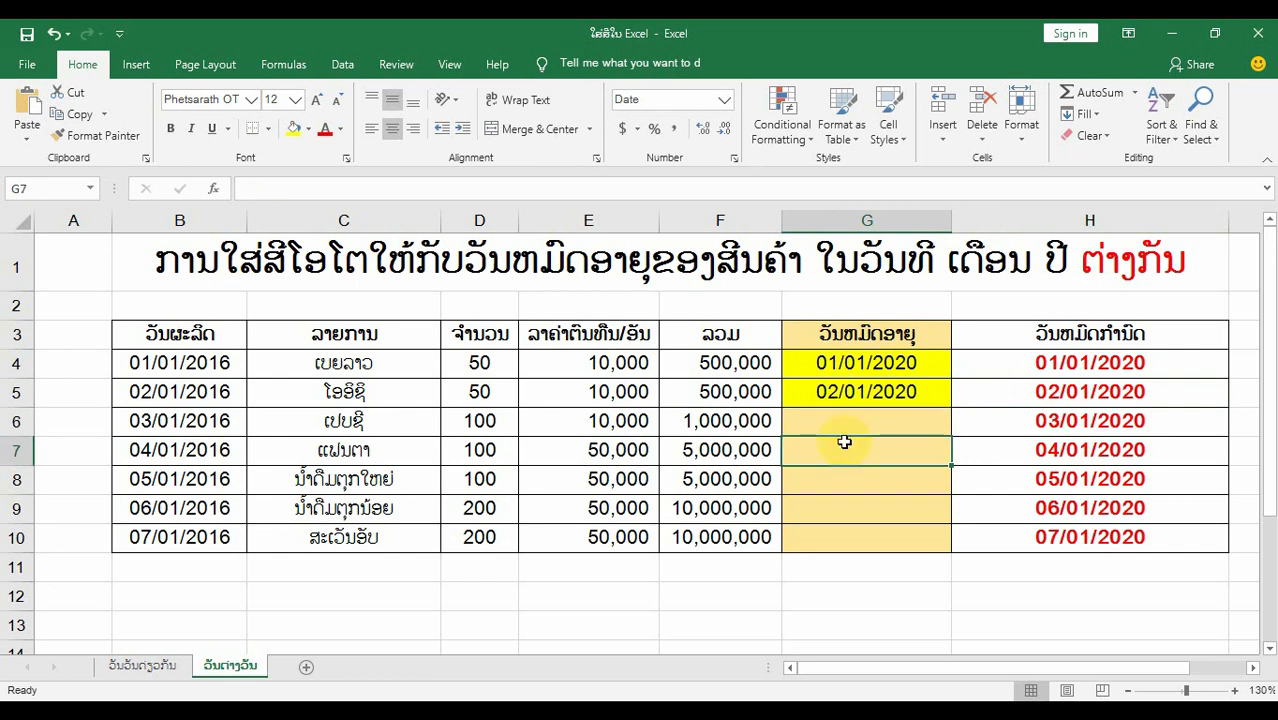
- Switch to the Notepad notes, review the colour-condition and =Now() instructions, and return to the Excel sheet
click(855, 222)
key(alt+Tab)
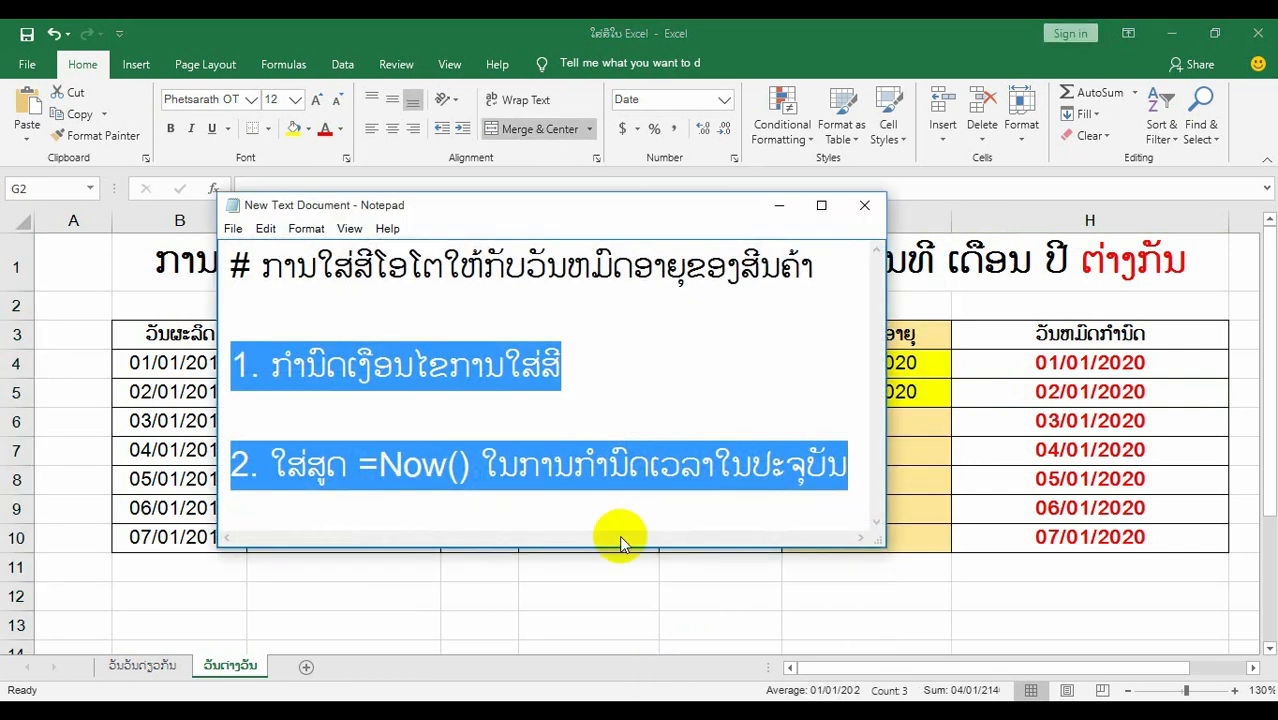
drag(650, 380, 147, 363)
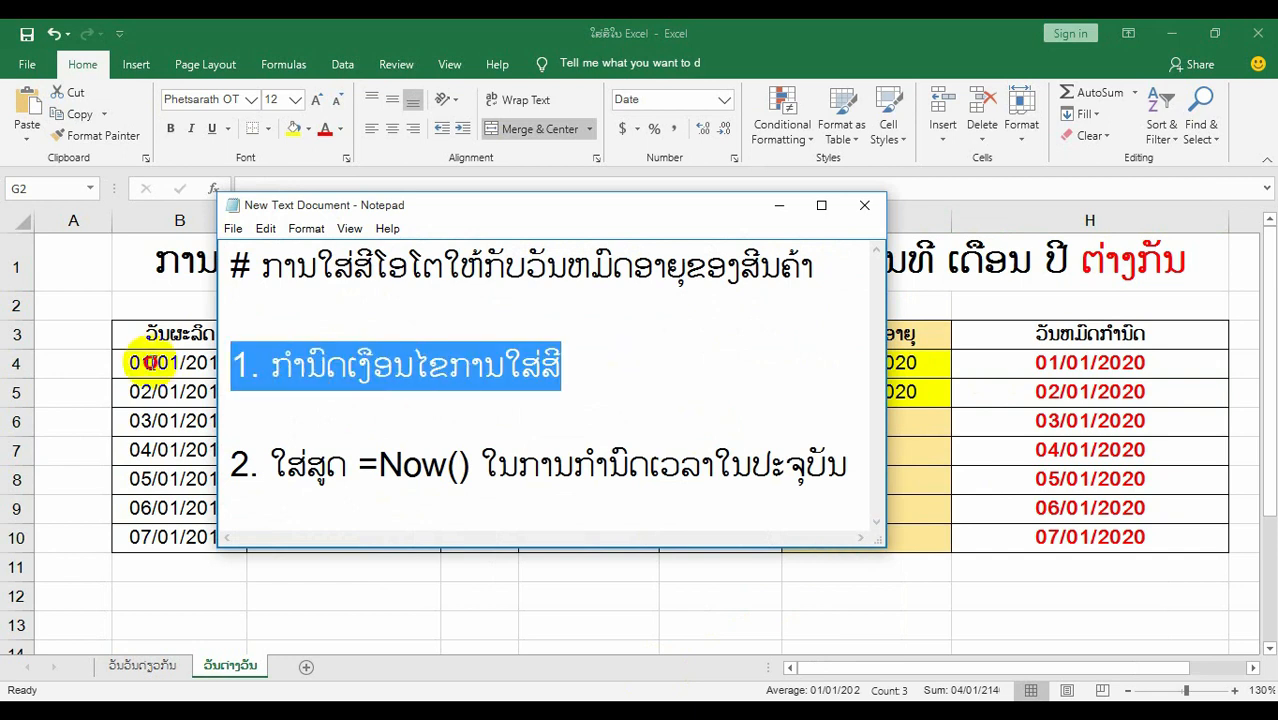
click(770, 486)
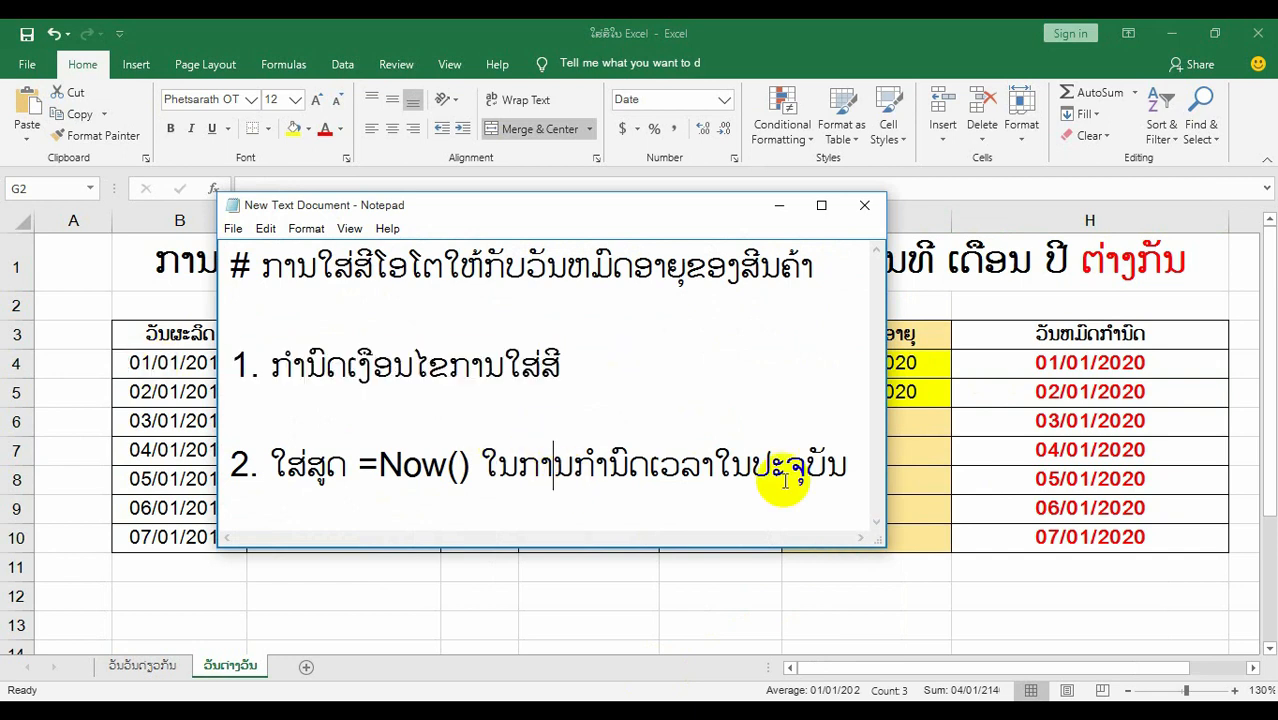
drag(850, 466, 200, 474)
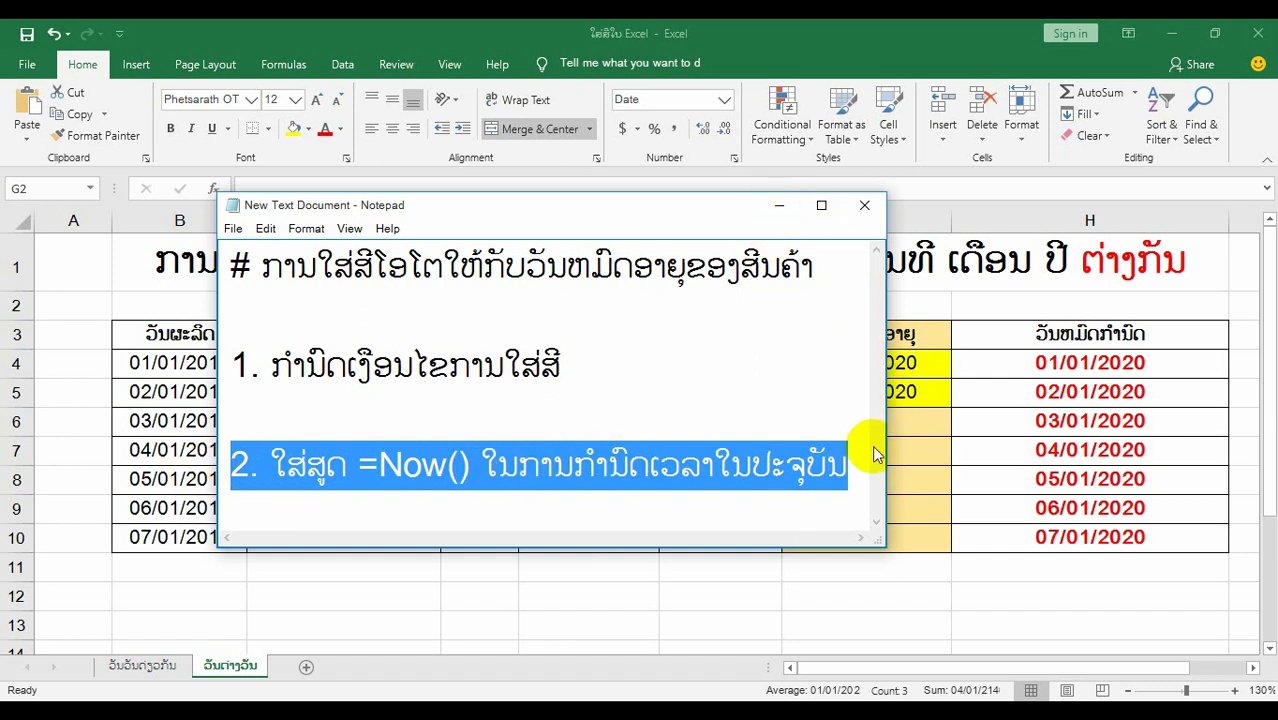
click(779, 211)
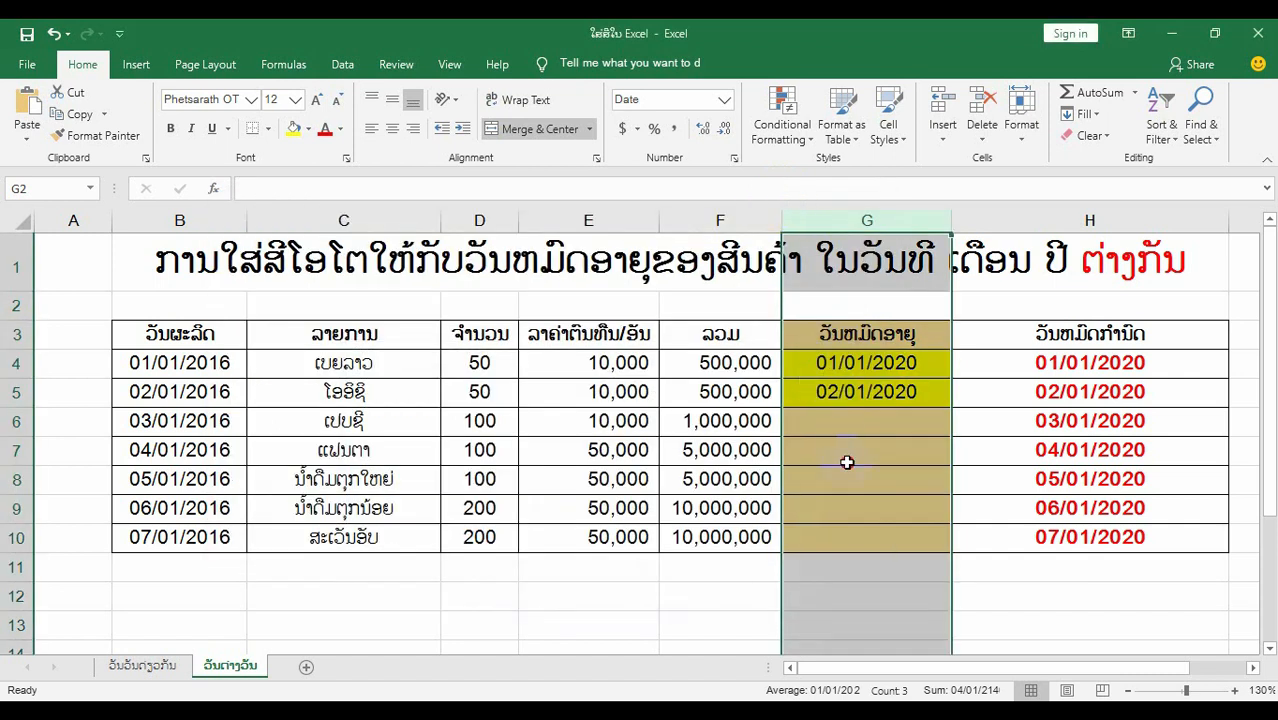
- Replace the expiry date in G4 with the current-date formula =NOW()
click(847, 462)
click(853, 364)
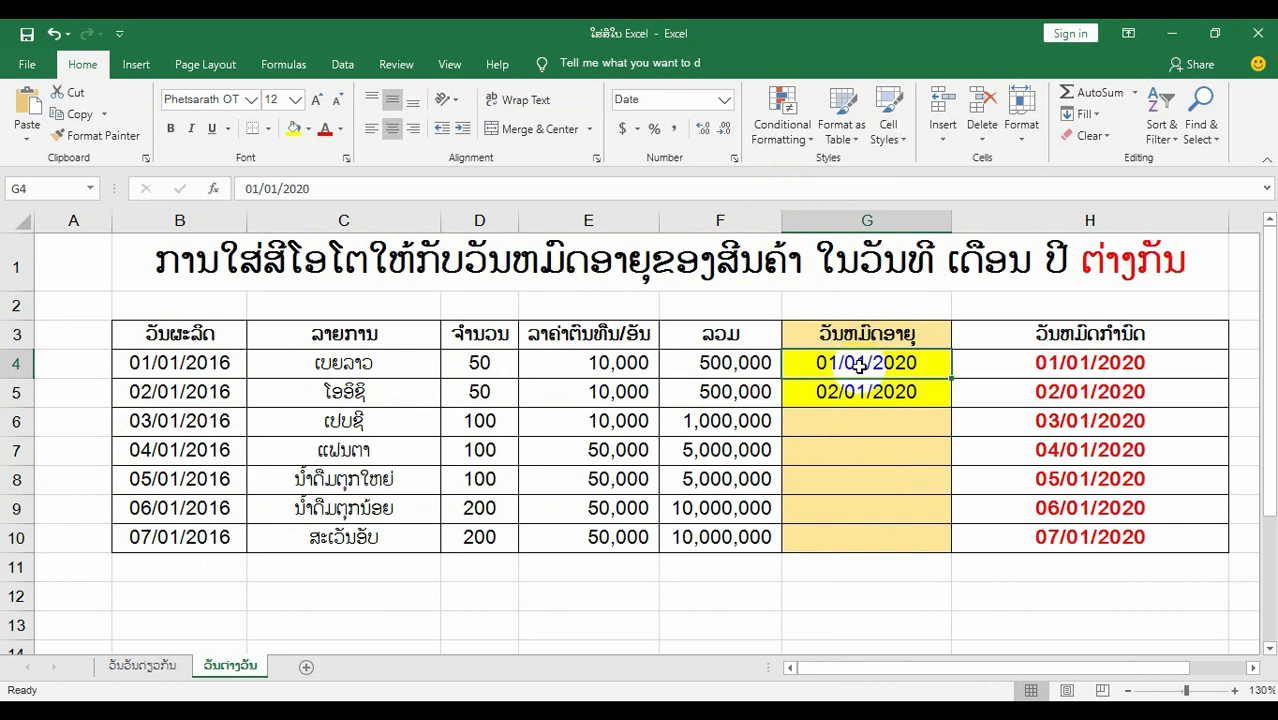
text(n)
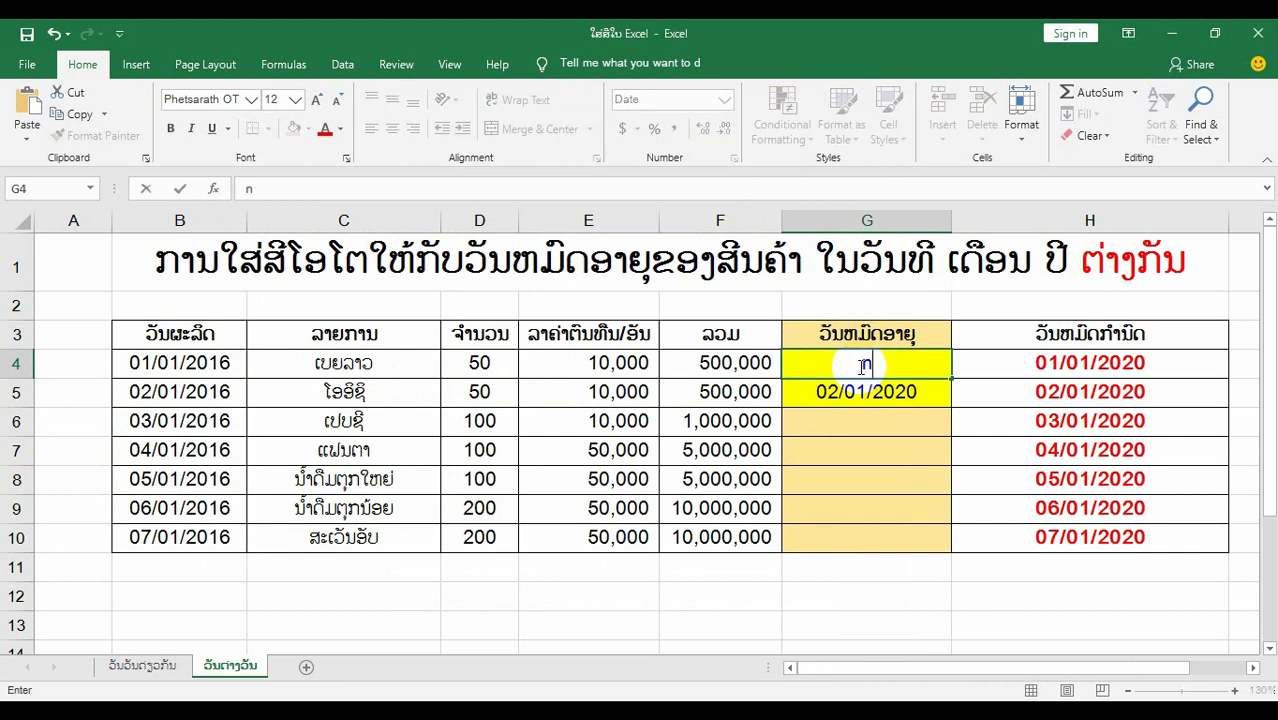
text(=)
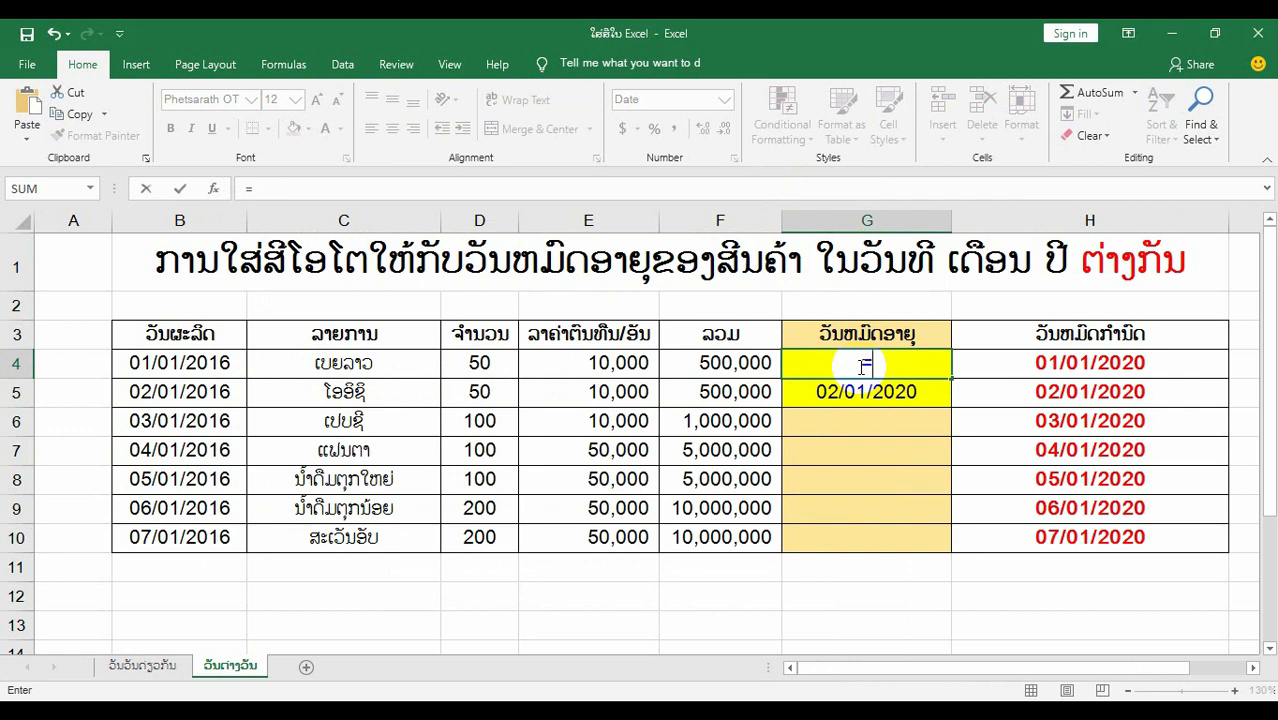
text(now)
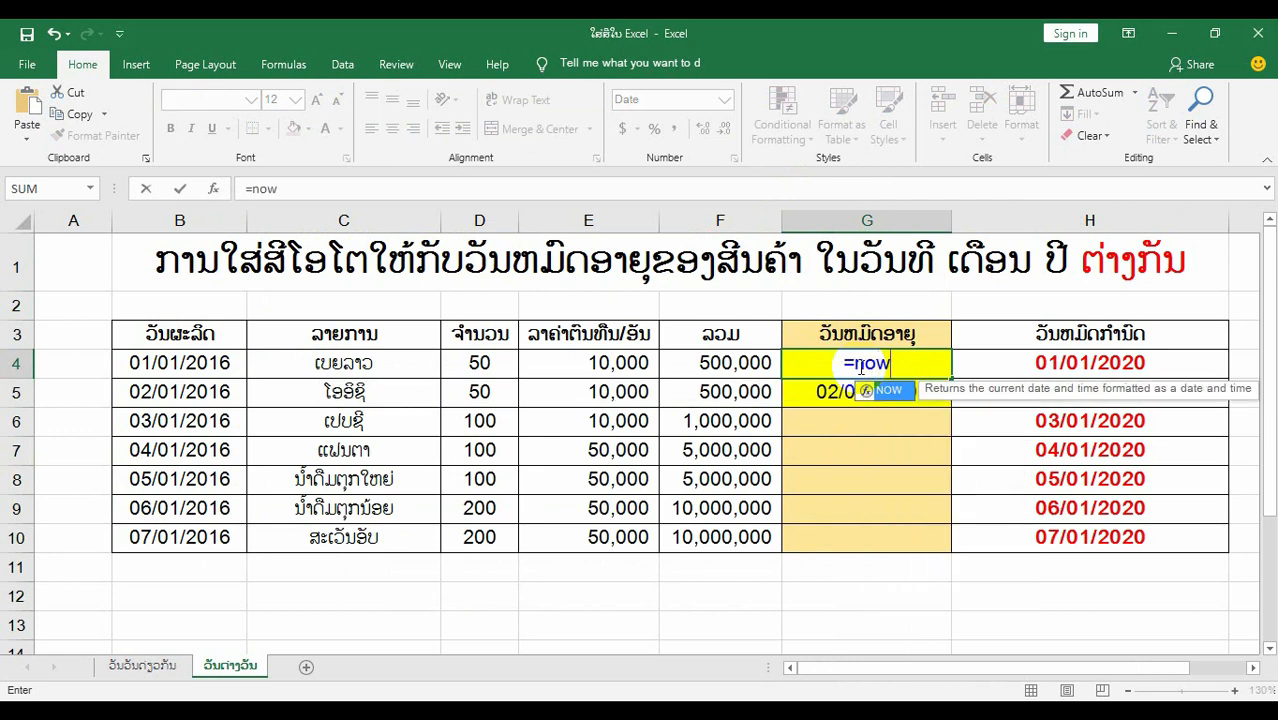
key(Tab)
text())
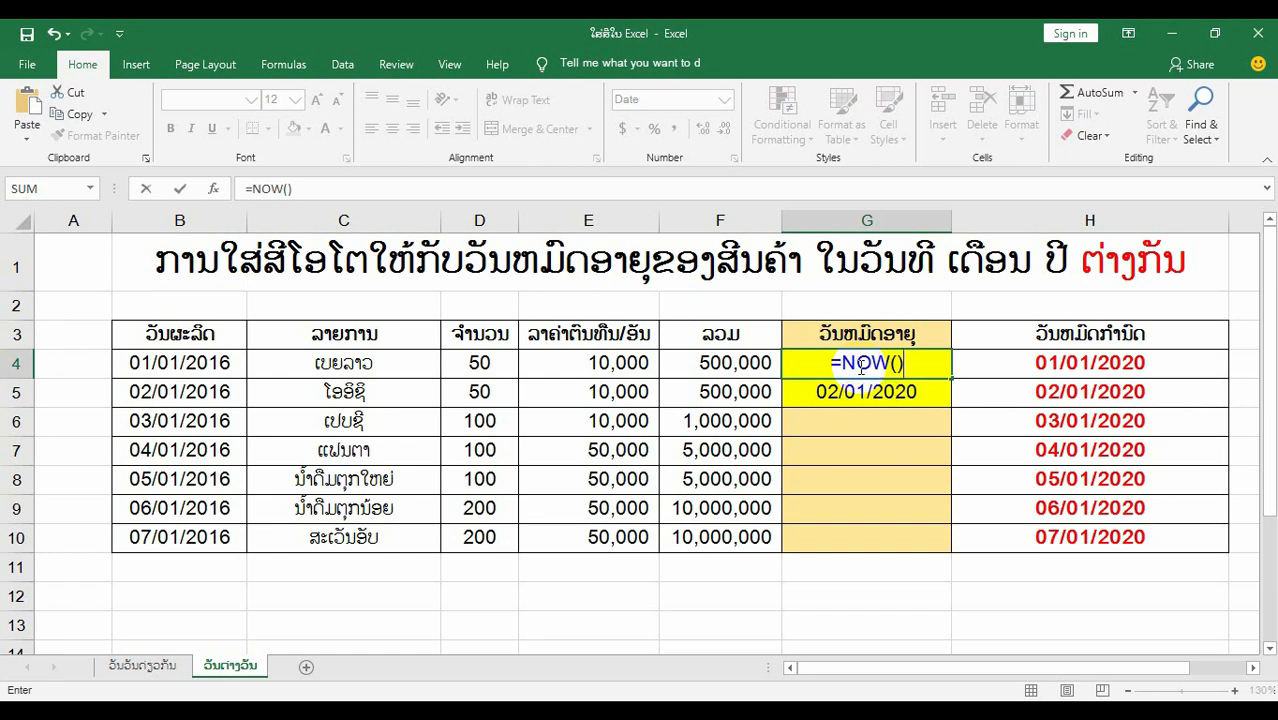
key(Return)
click(859, 366)
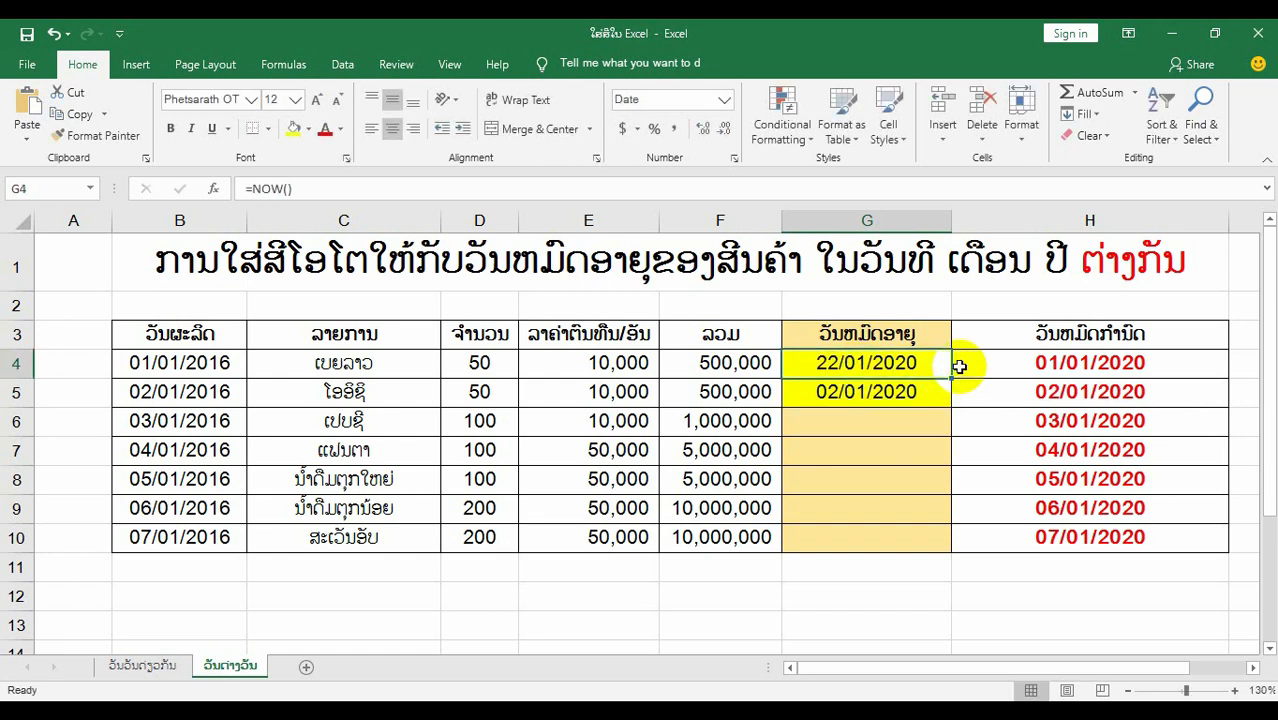
- Clear the test date from G5 and compare the date in G4 with the system clock's date
drag(951, 378, 899, 374)
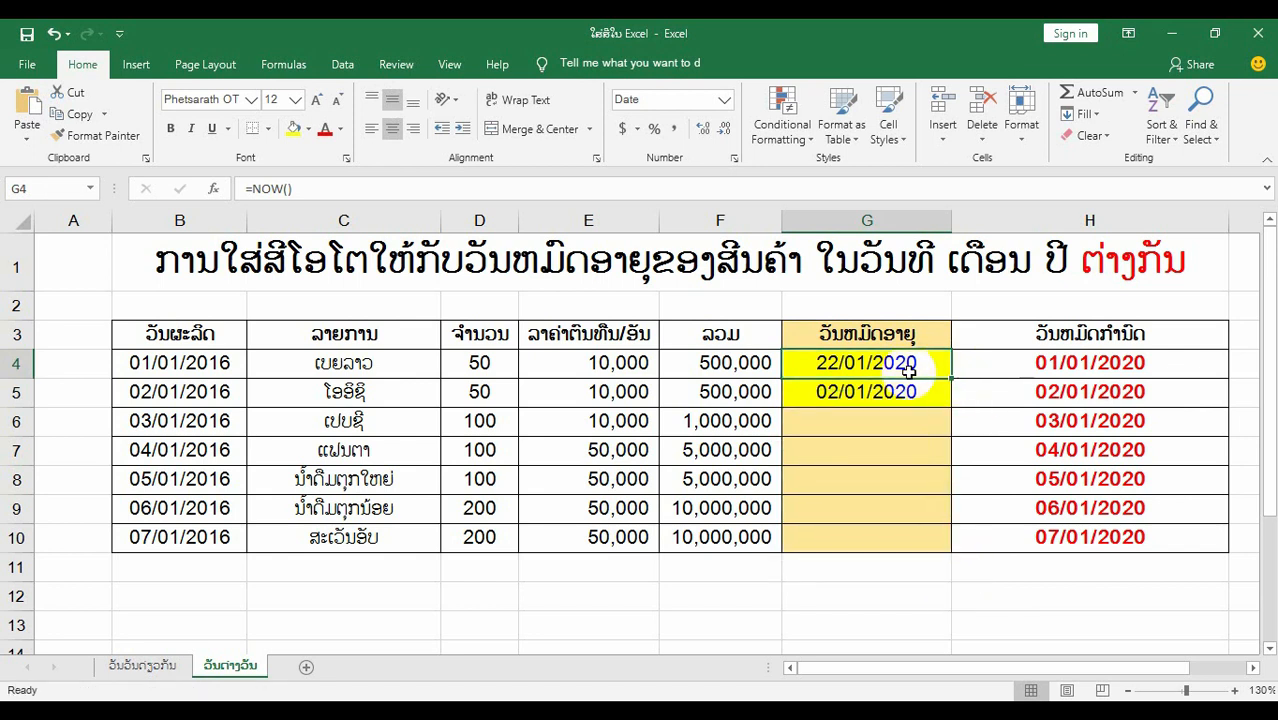
click(872, 388)
key(Delete)
click(892, 365)
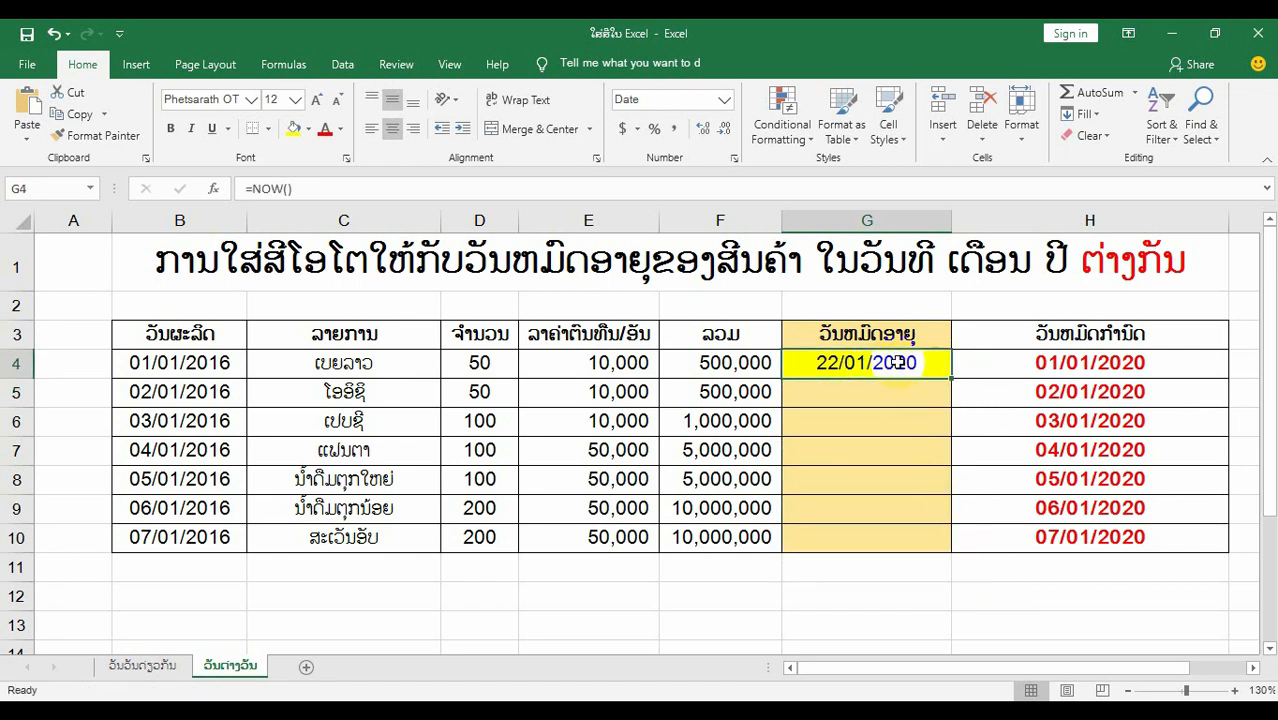
mouse_move(1230, 711)
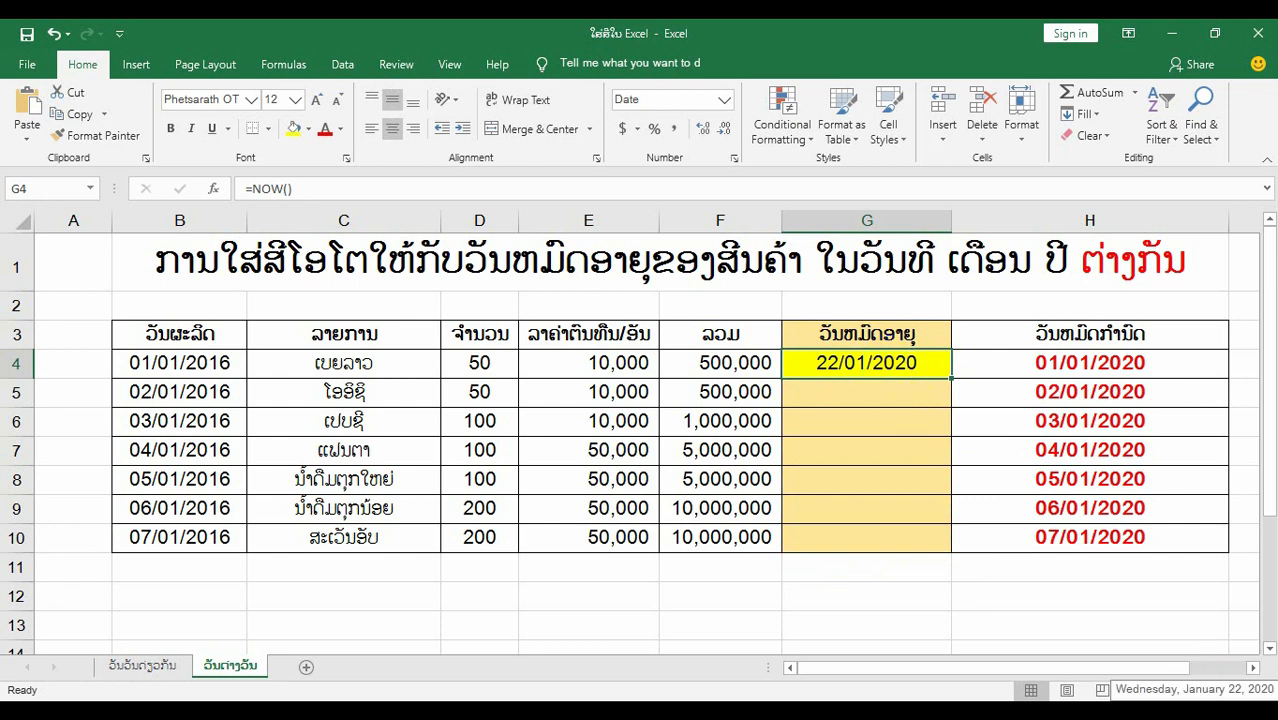
click(782, 118)
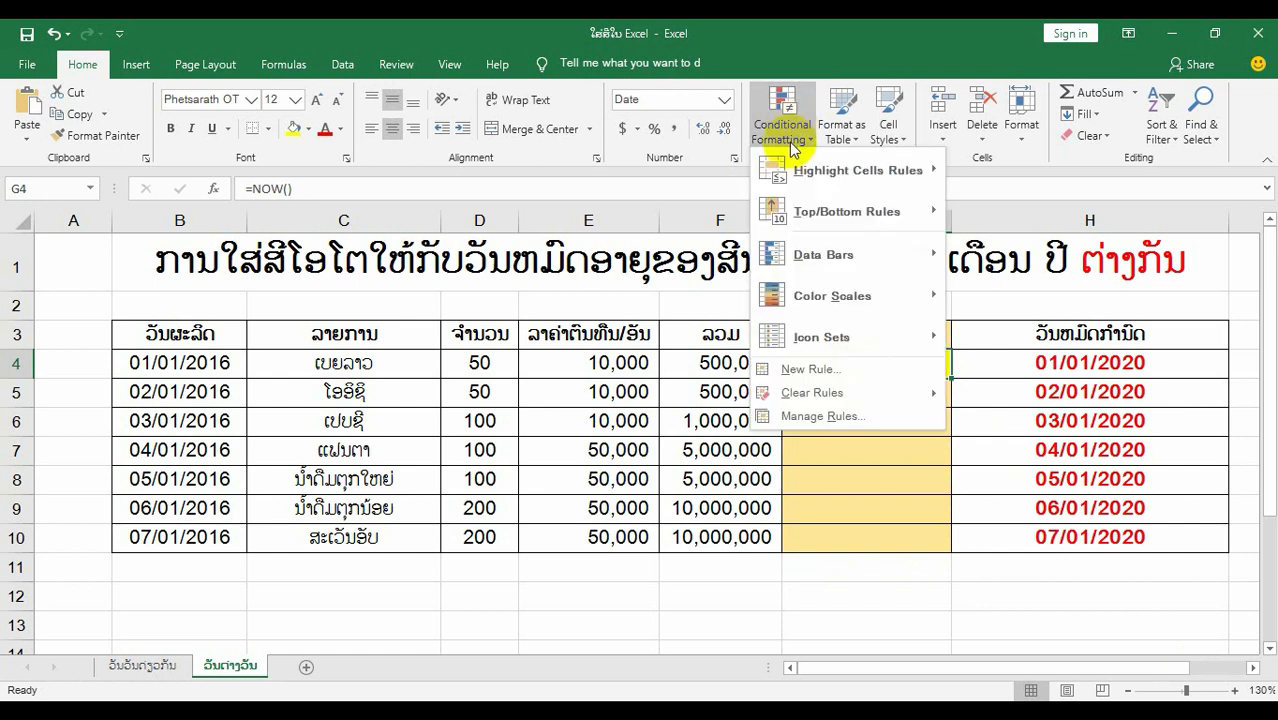
click(812, 370)
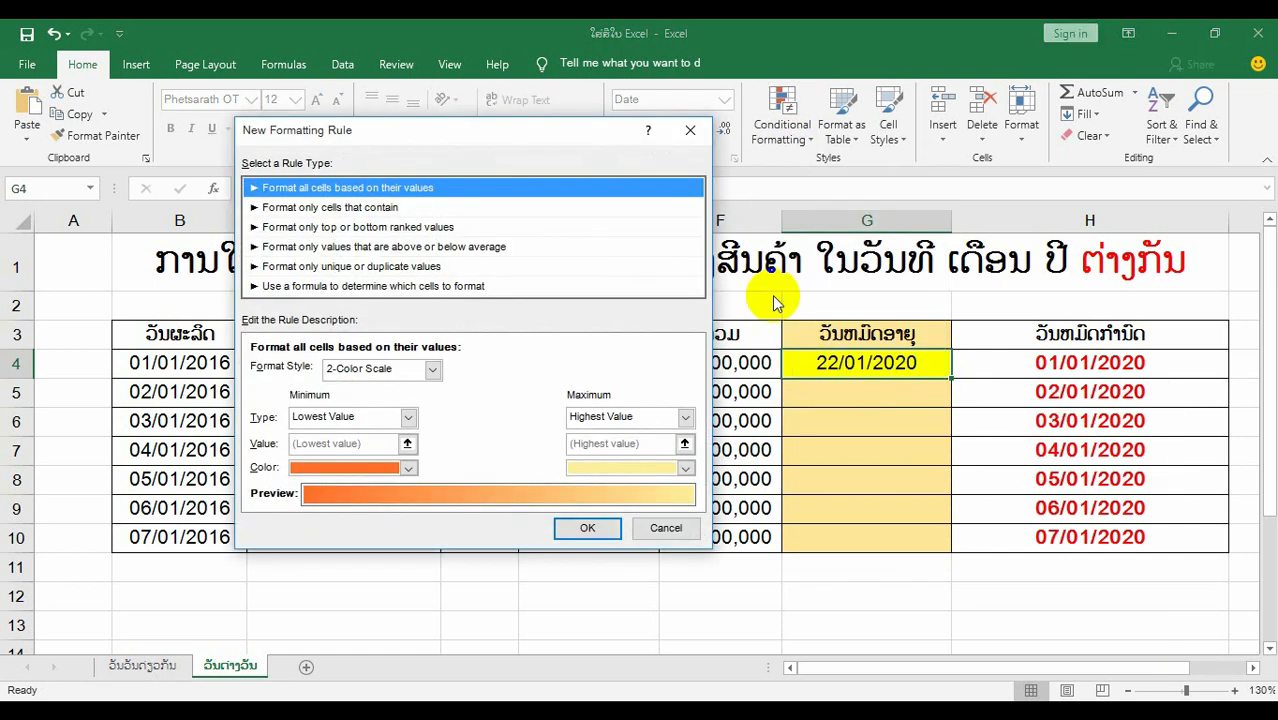
click(690, 130)
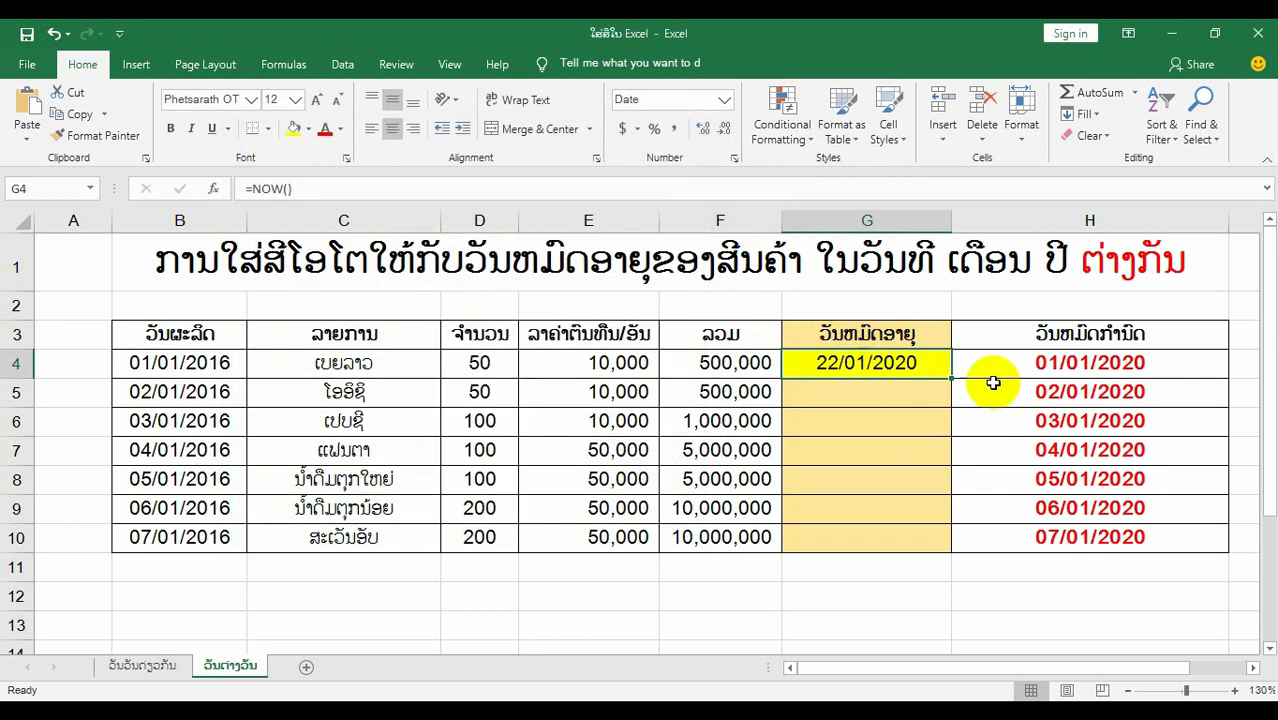
- Change the due date in H4 to 01/01/2022
double_click(1152, 364)
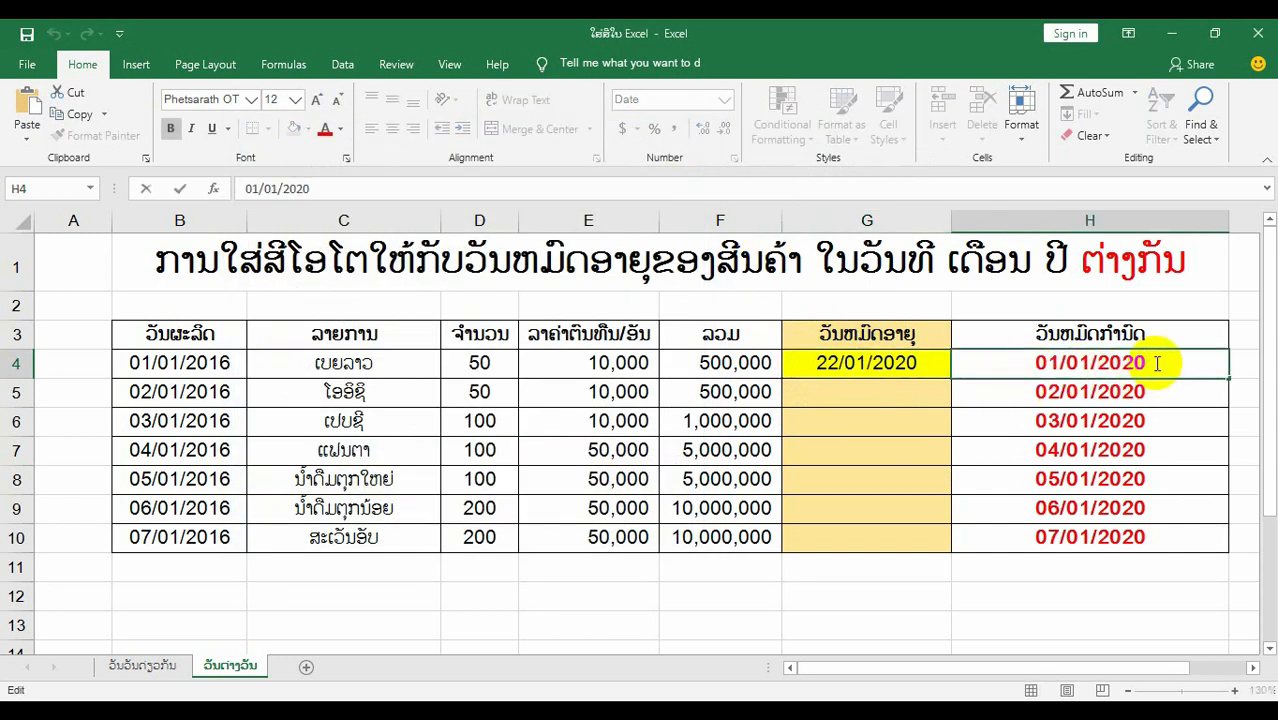
key(BackSpace)
text(2)
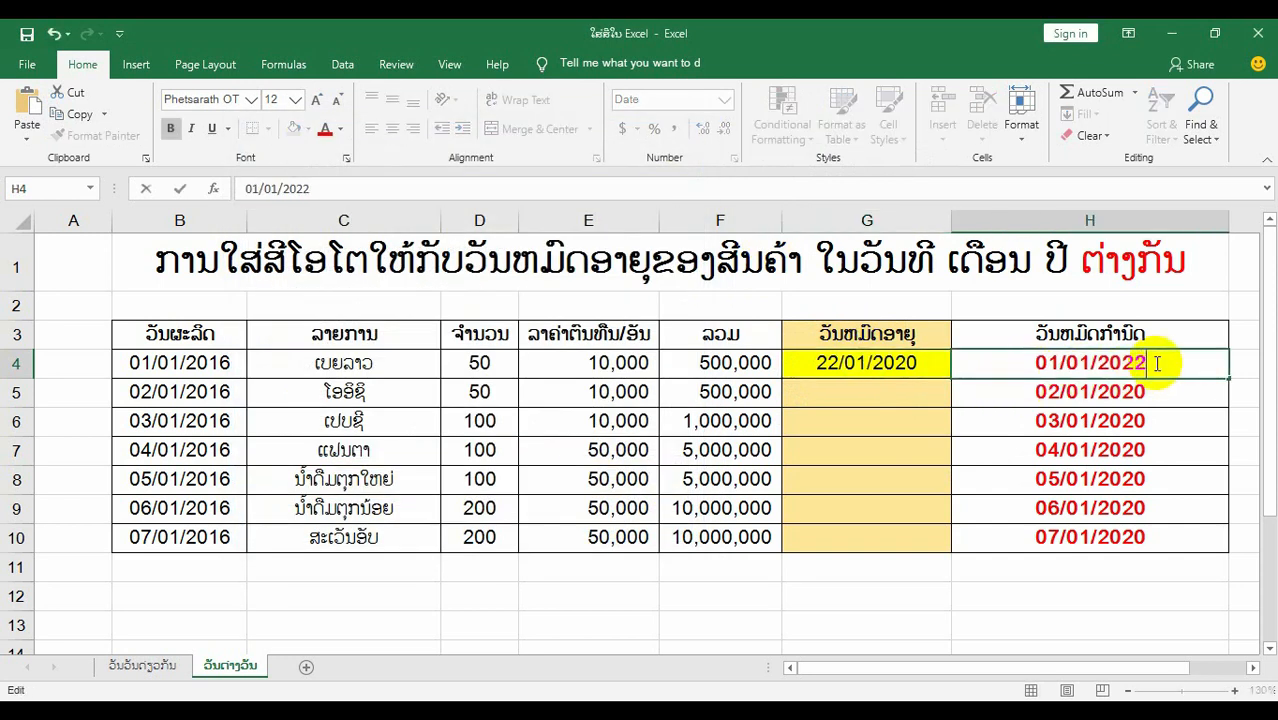
click(1033, 408)
- Create a conditional formatting rule for G4 that formats only cells with a value greater than or equal to the row's due date
click(910, 368)
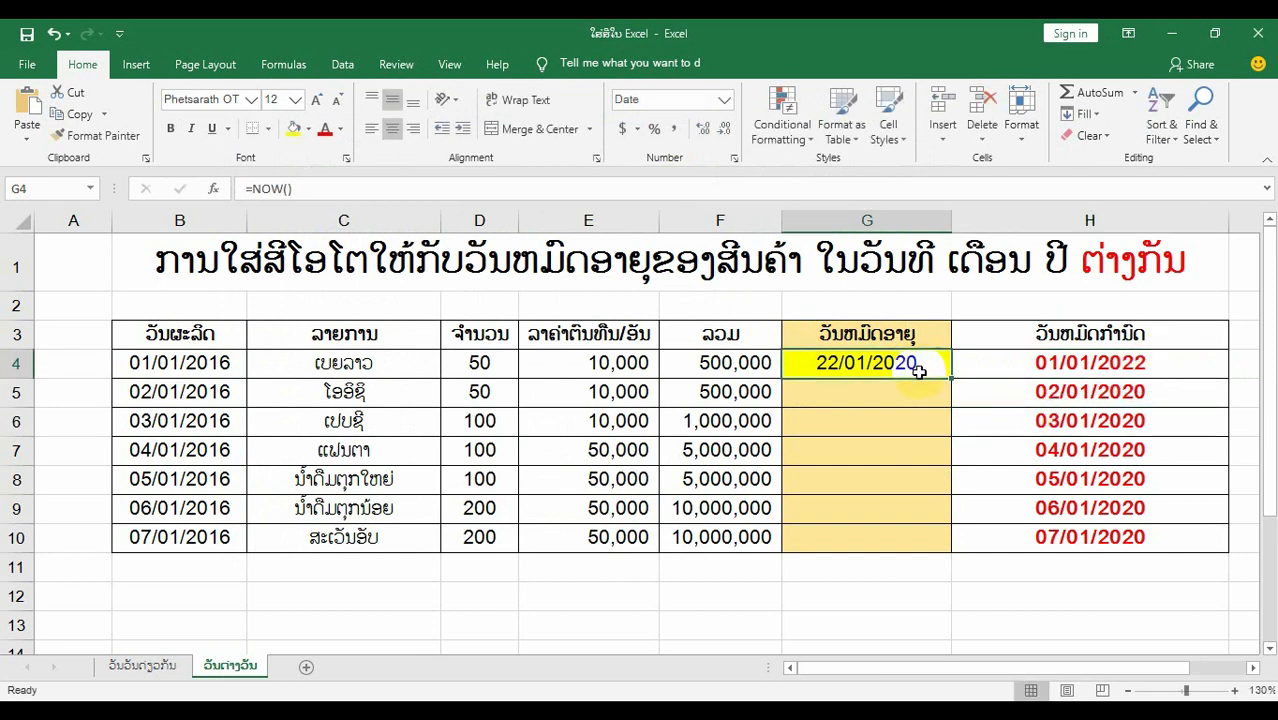
click(780, 118)
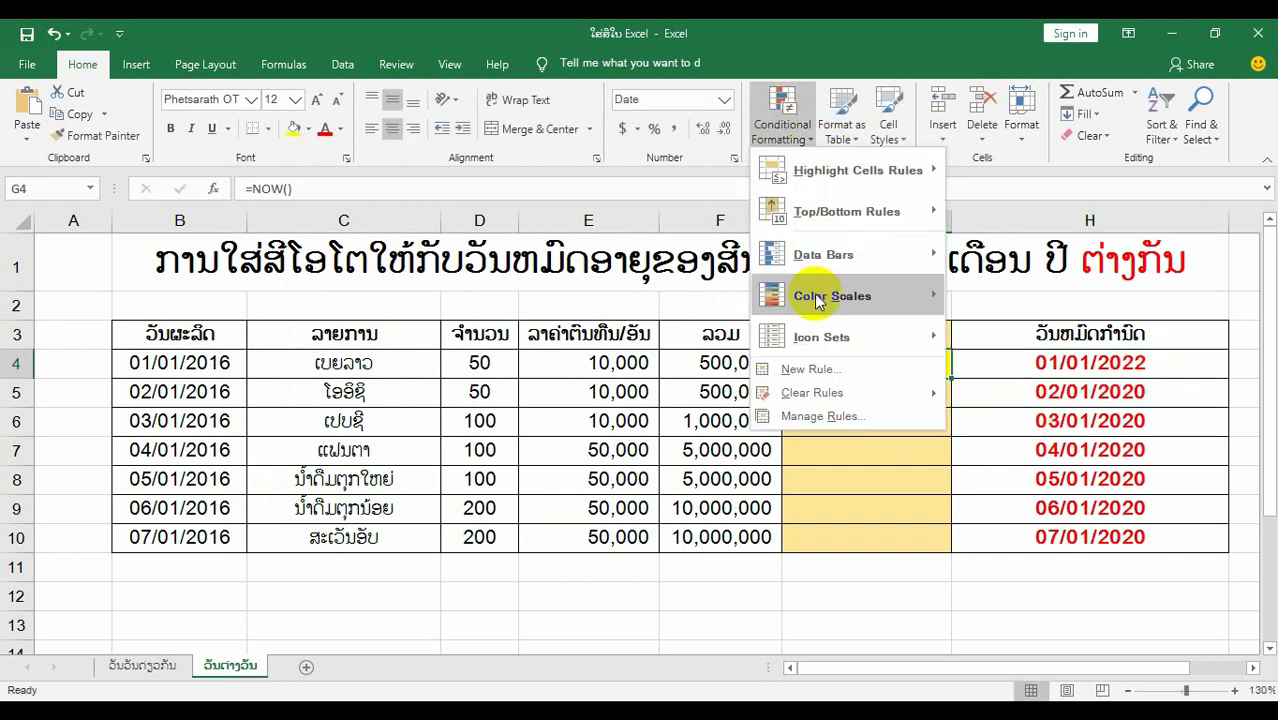
click(818, 370)
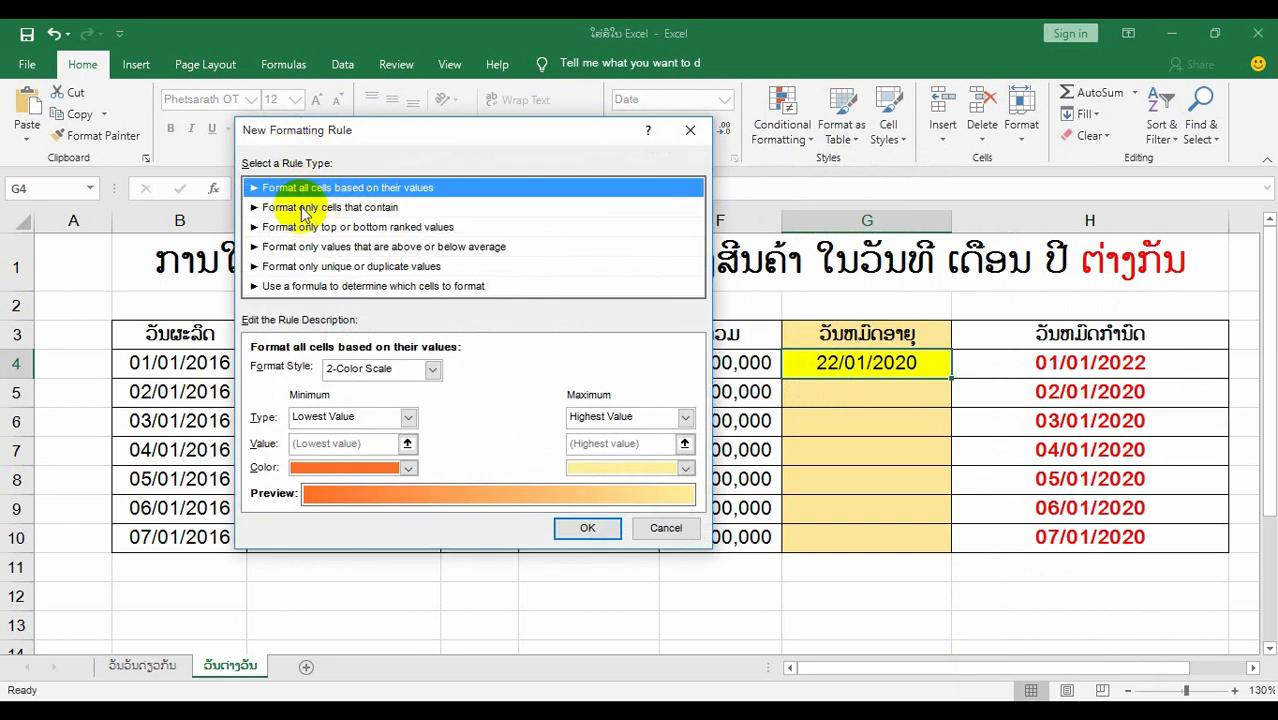
click(295, 207)
click(488, 372)
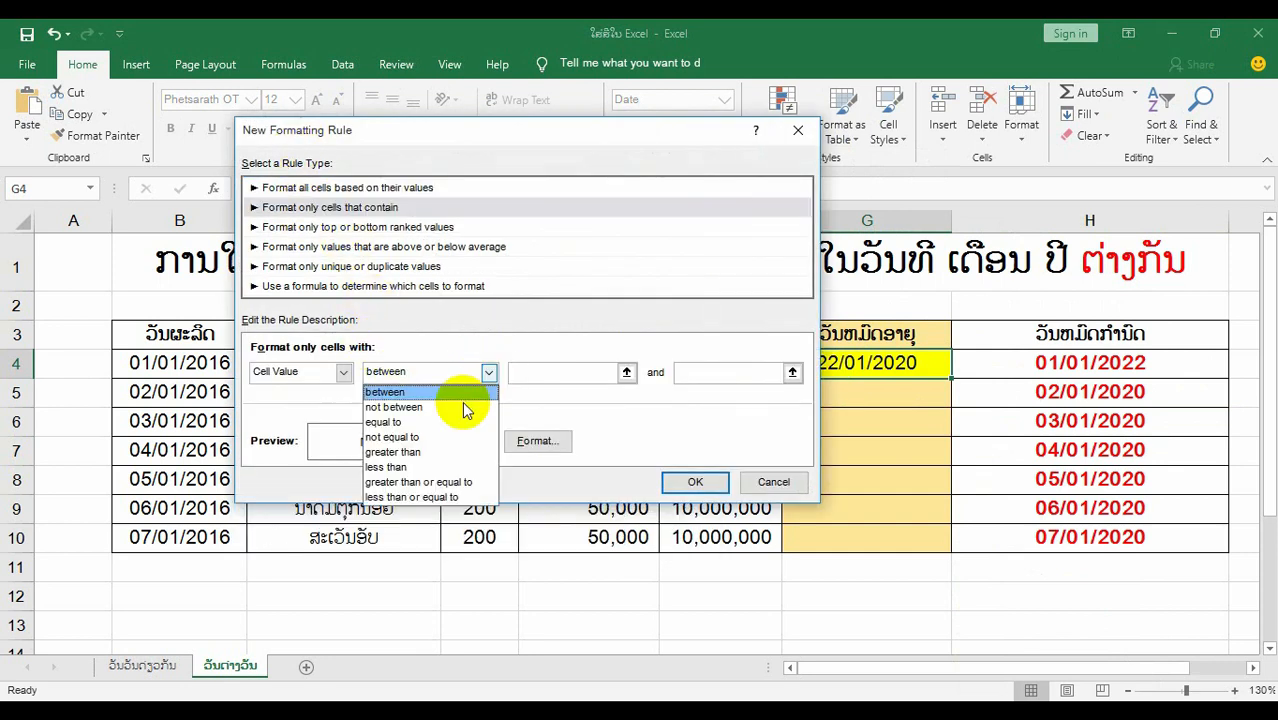
click(430, 482)
click(549, 375)
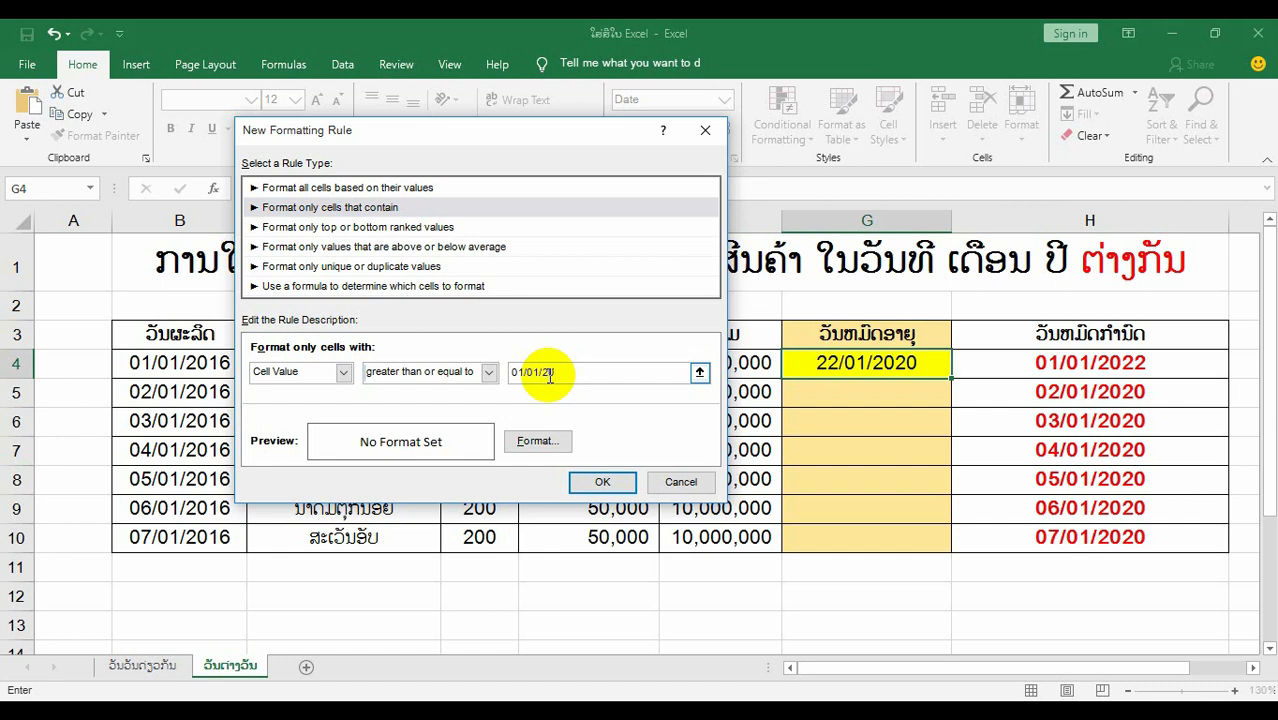
- Set a red background fill as the G4 rule's format and apply the rule
click(540, 441)
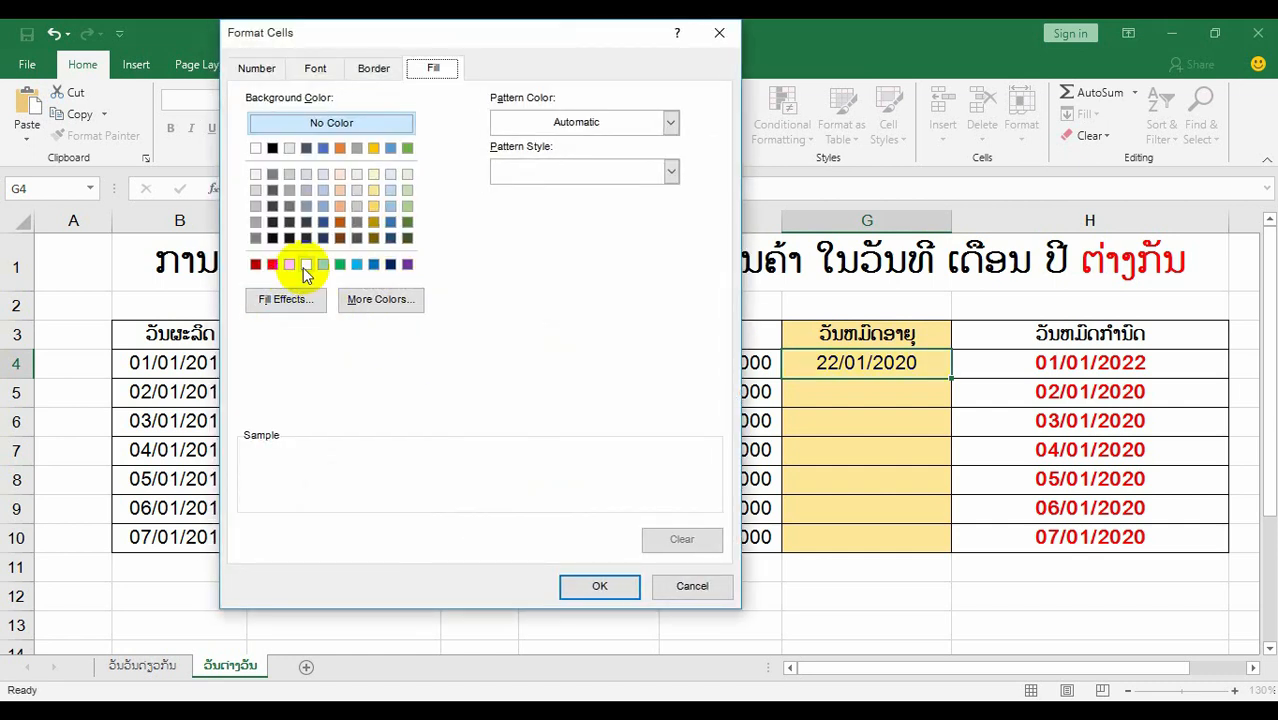
click(256, 265)
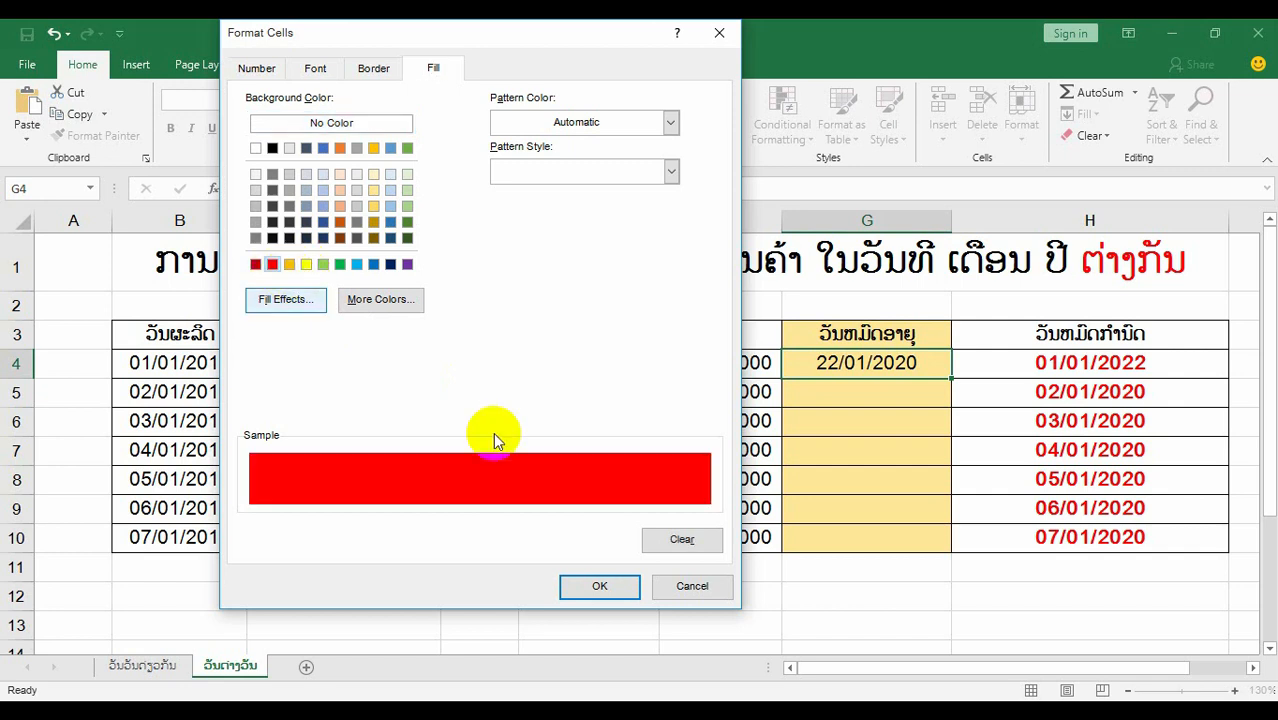
click(602, 587)
click(609, 460)
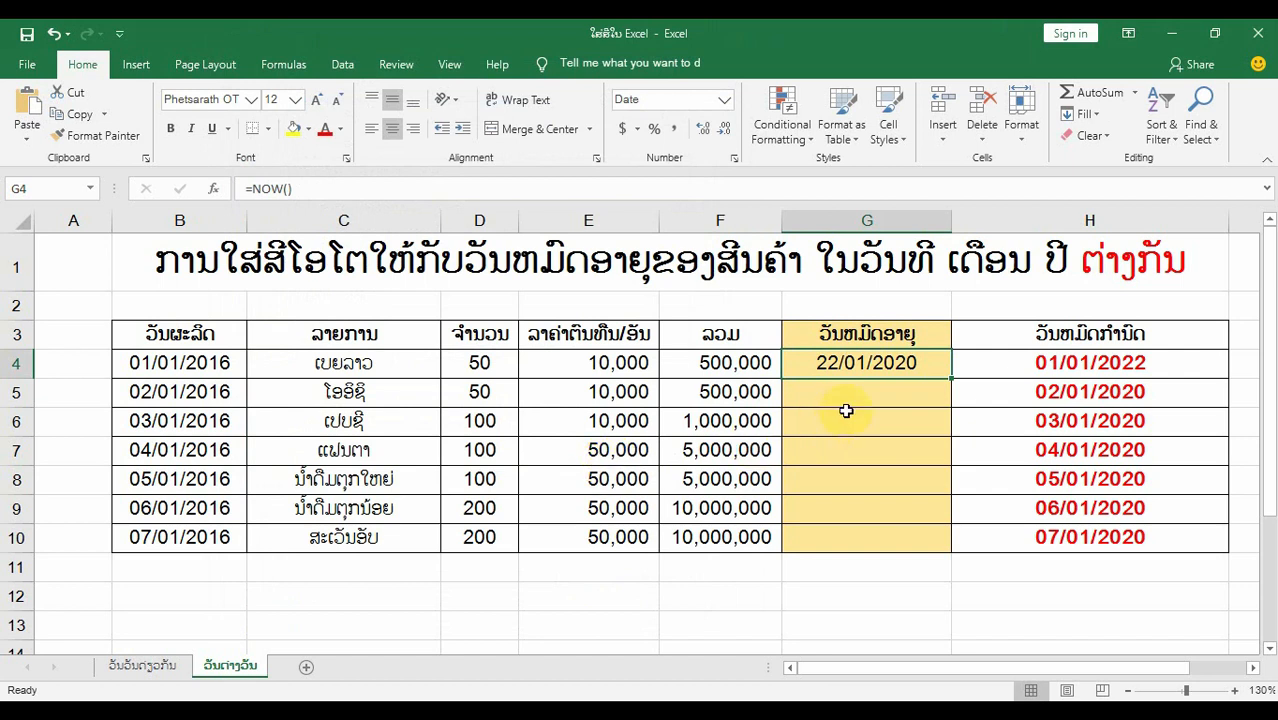
- Recheck the =NOW() formula in G4 and examine how its date compares with the due date in H4
double_click(927, 362)
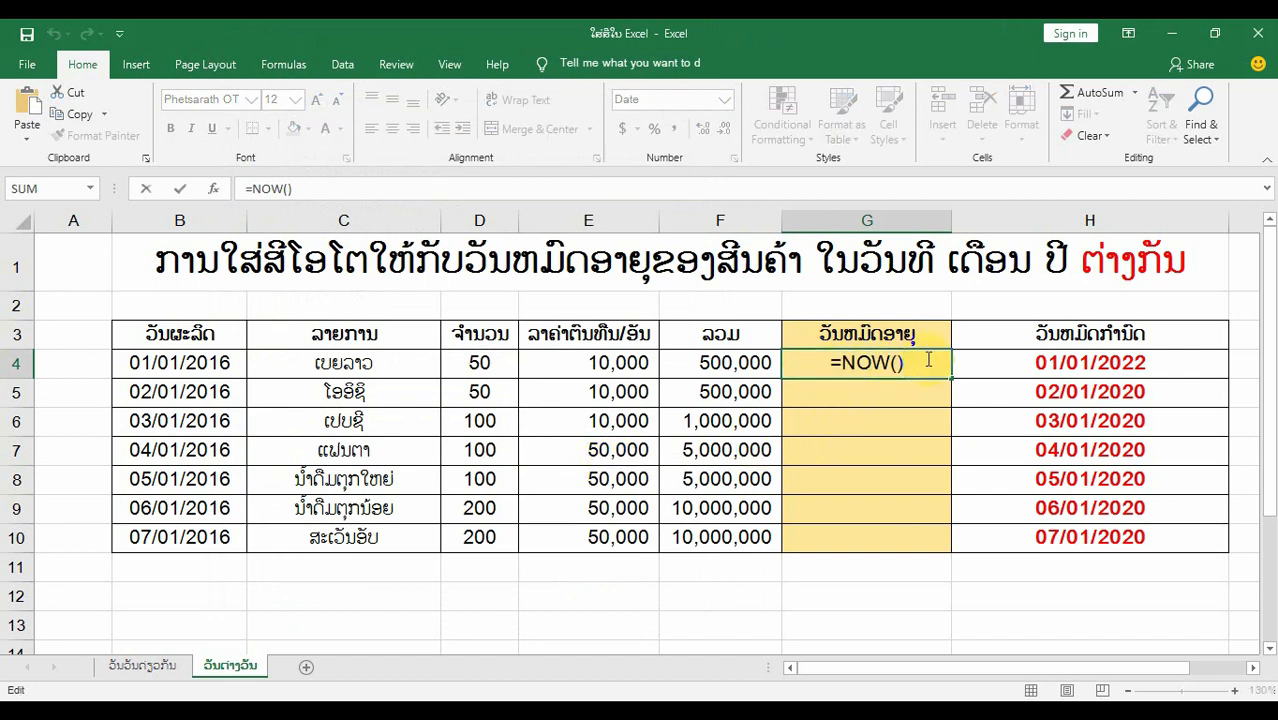
key(ctrl+Return)
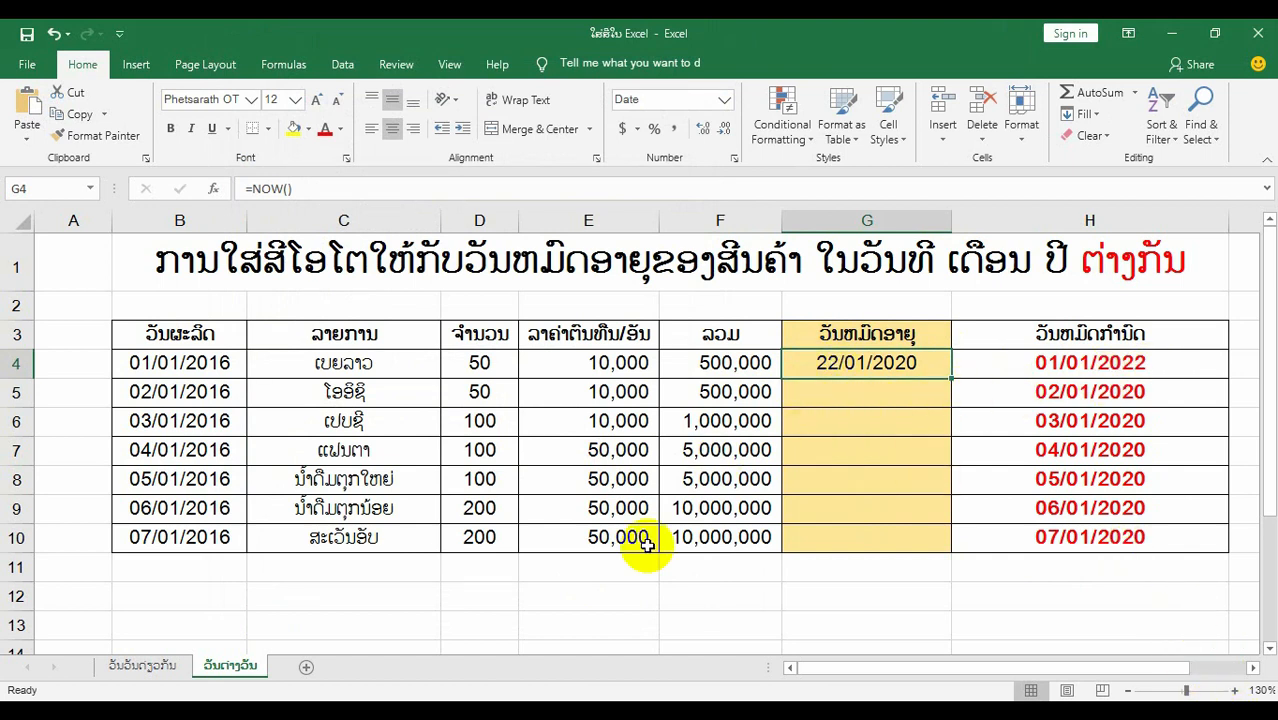
click(634, 576)
click(861, 372)
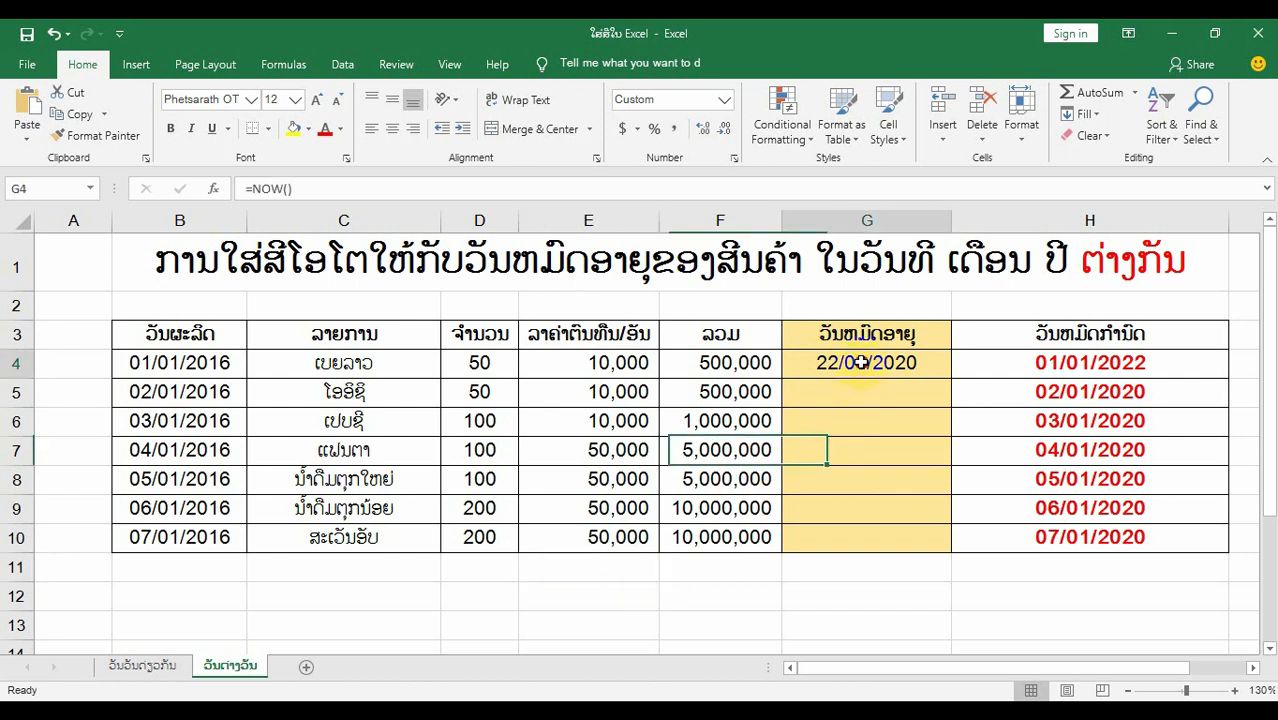
key(Down)
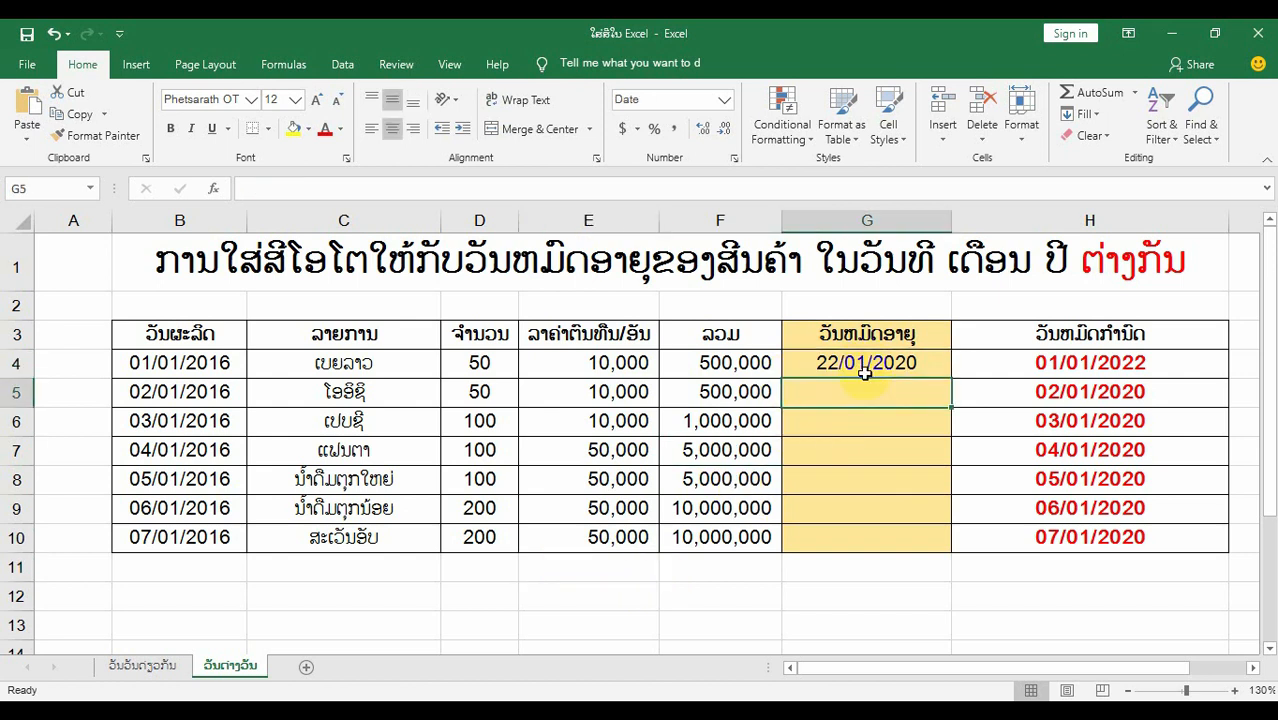
click(884, 366)
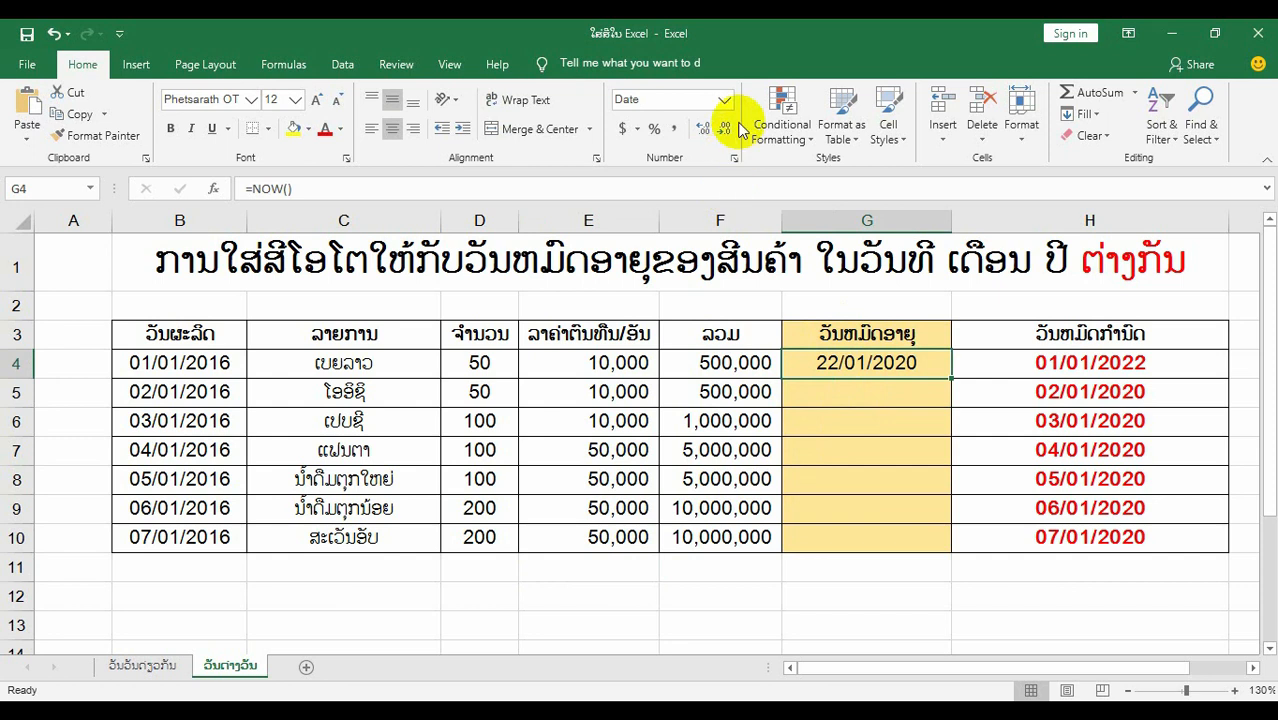
click(926, 421)
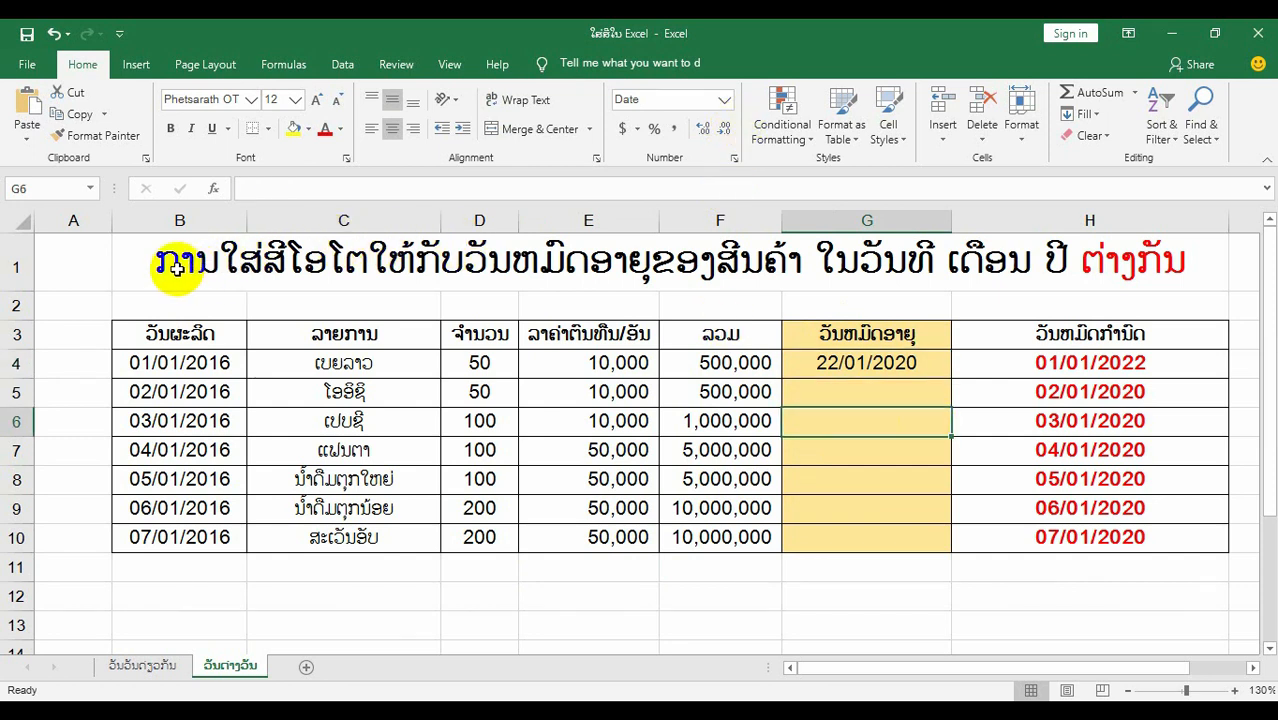